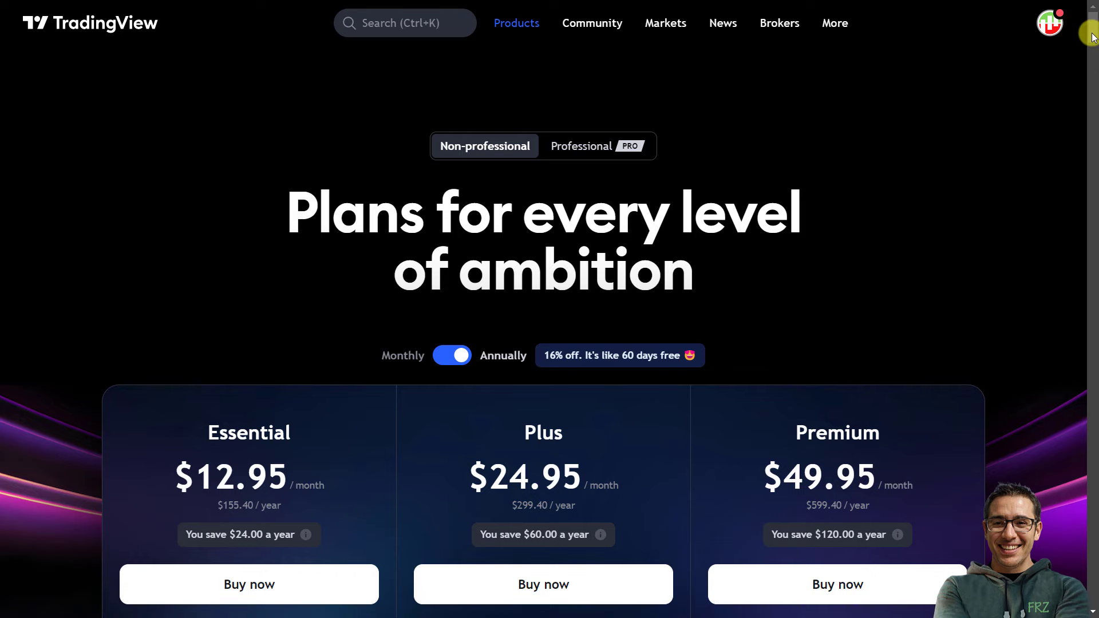
Step: Scroll the plan comparison down to the Compare table and highlight the 'Indicators per chart' row
scroll(1092, 38, down, 1)
drag(1092, 38, 1081, 165)
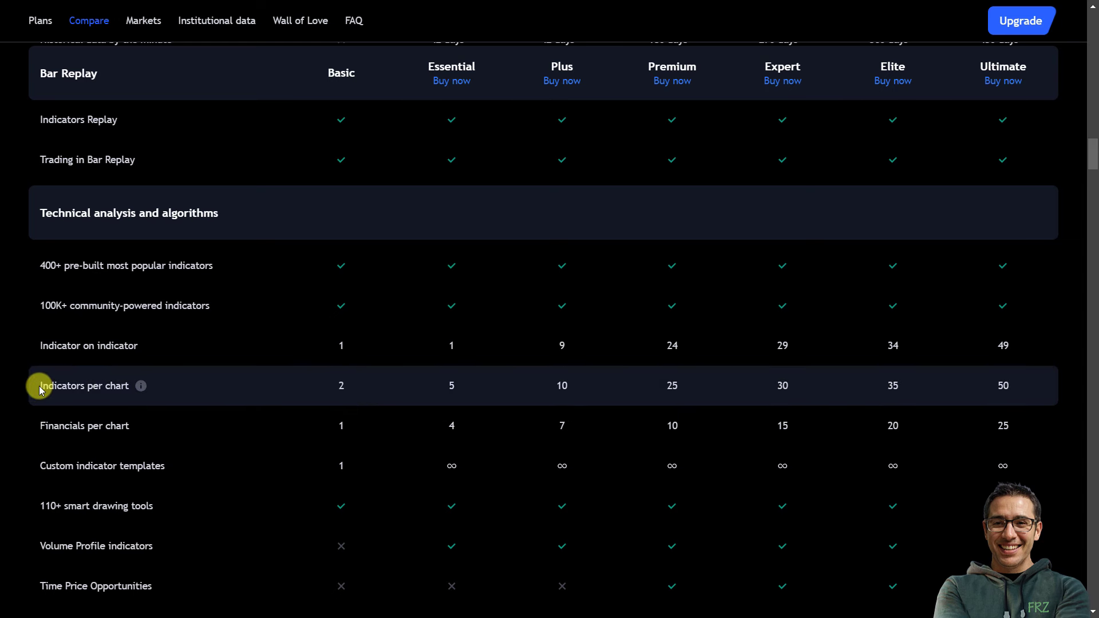
drag(37, 386, 143, 386)
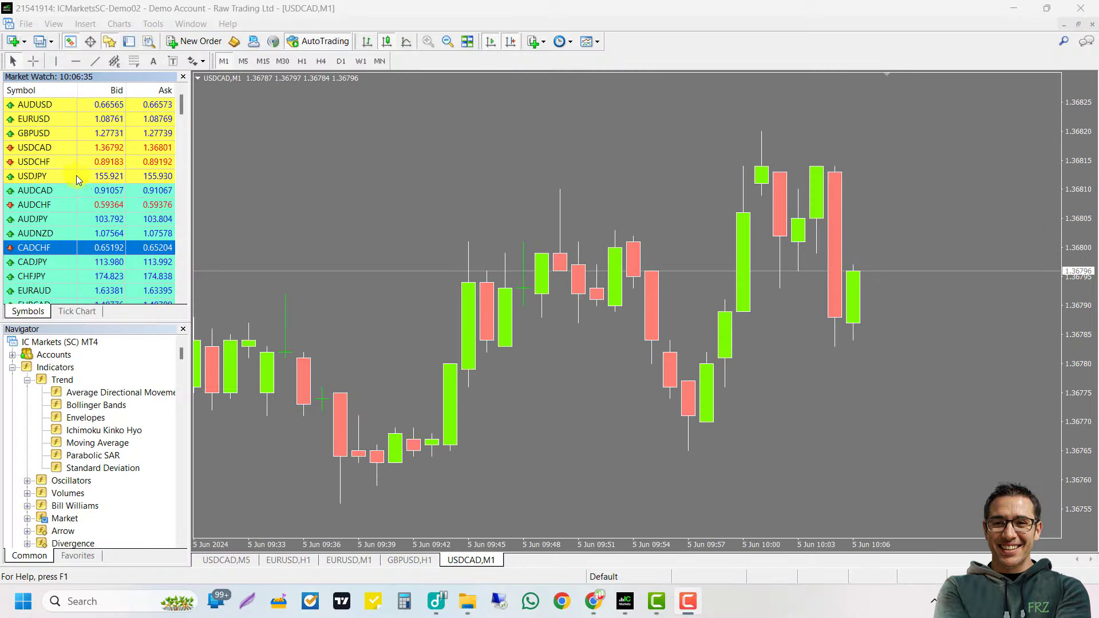
Step: Open one-minute chart windows for USDJPY and NZDUSD from Market Watch
right_click(59, 176)
click(99, 198)
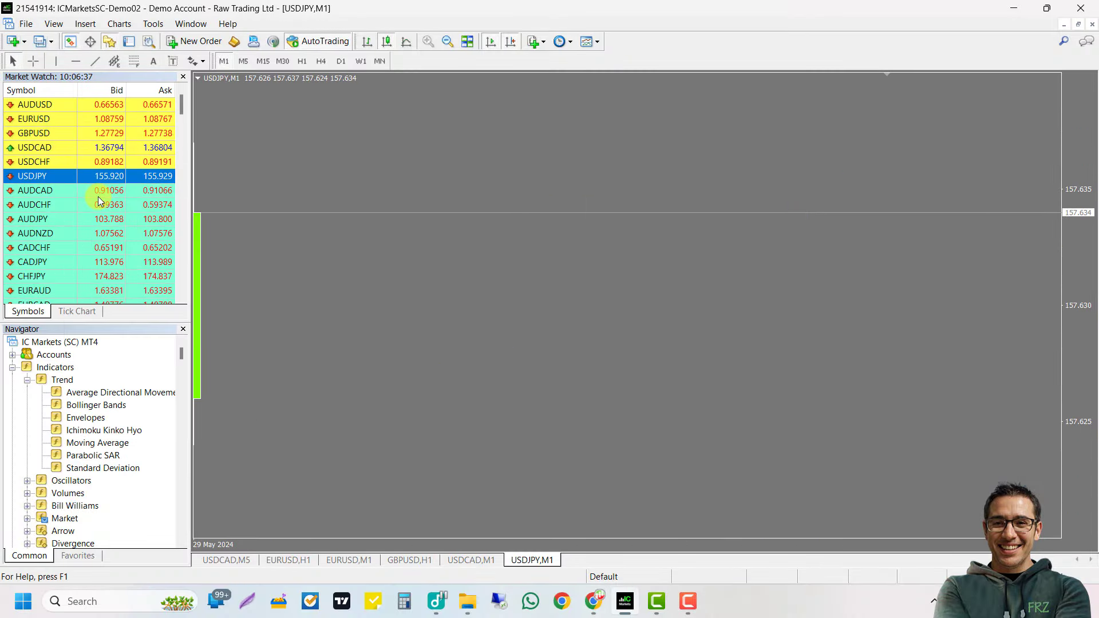
click(68, 239)
scroll(67, 239, down, 2)
scroll(66, 238, down, 3)
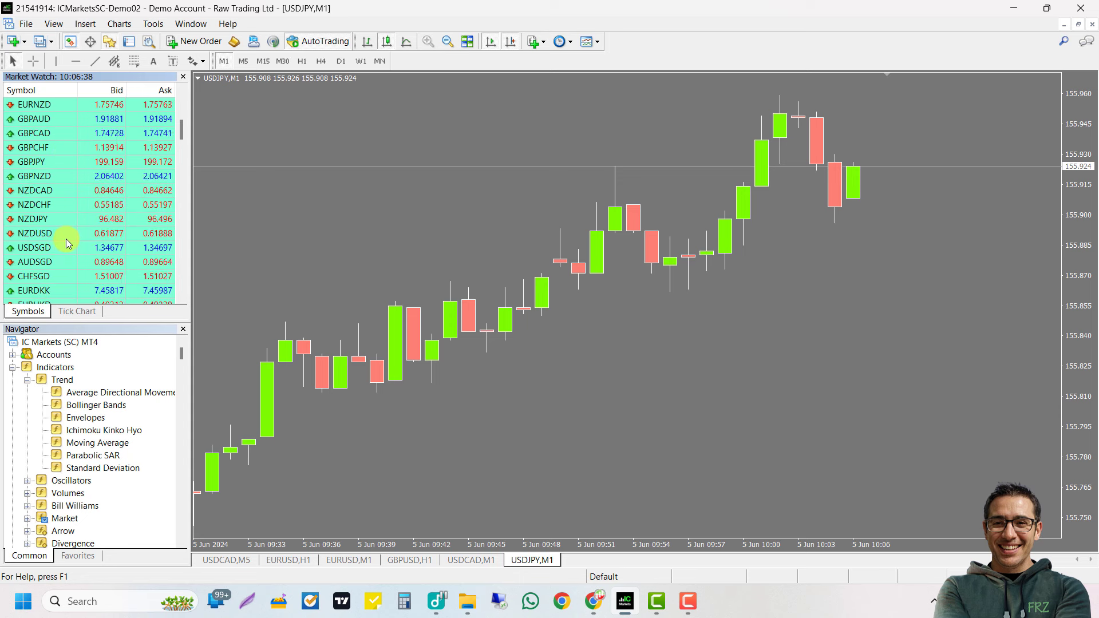
right_click(62, 238)
click(105, 267)
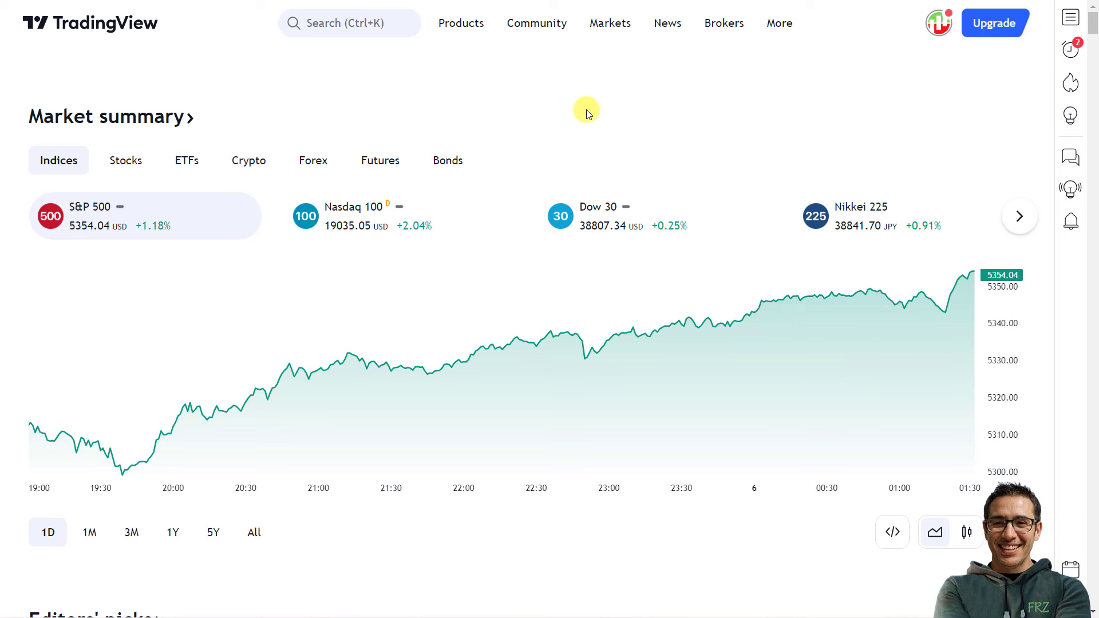
Step: Open Supercharts and switch the chart symbol from EURJPY to EURUSD
mouse_move(458, 23)
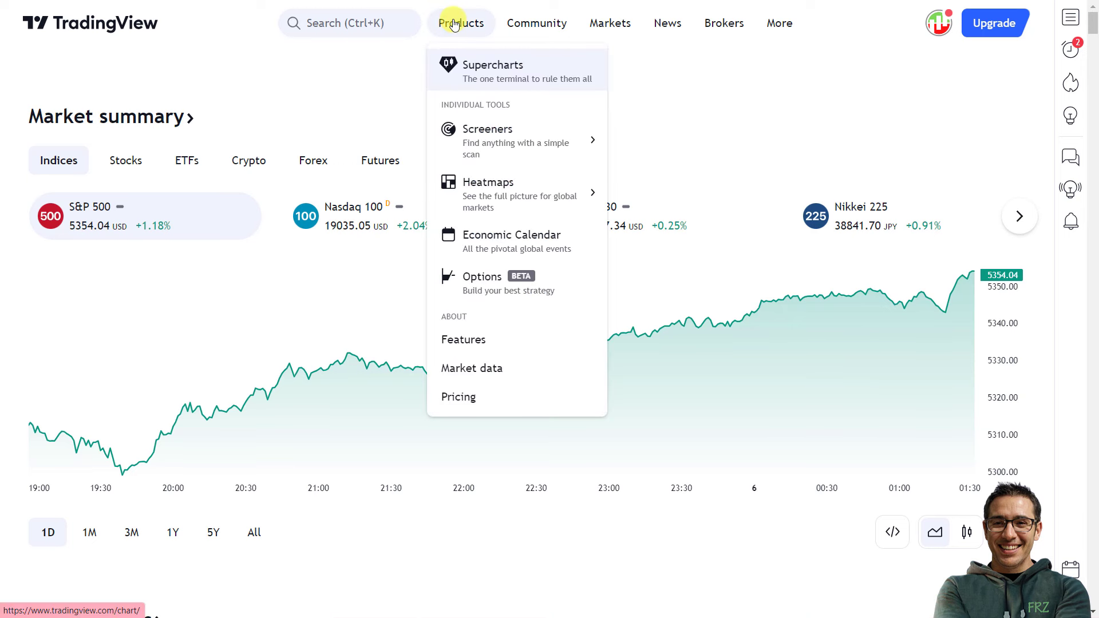
click(482, 67)
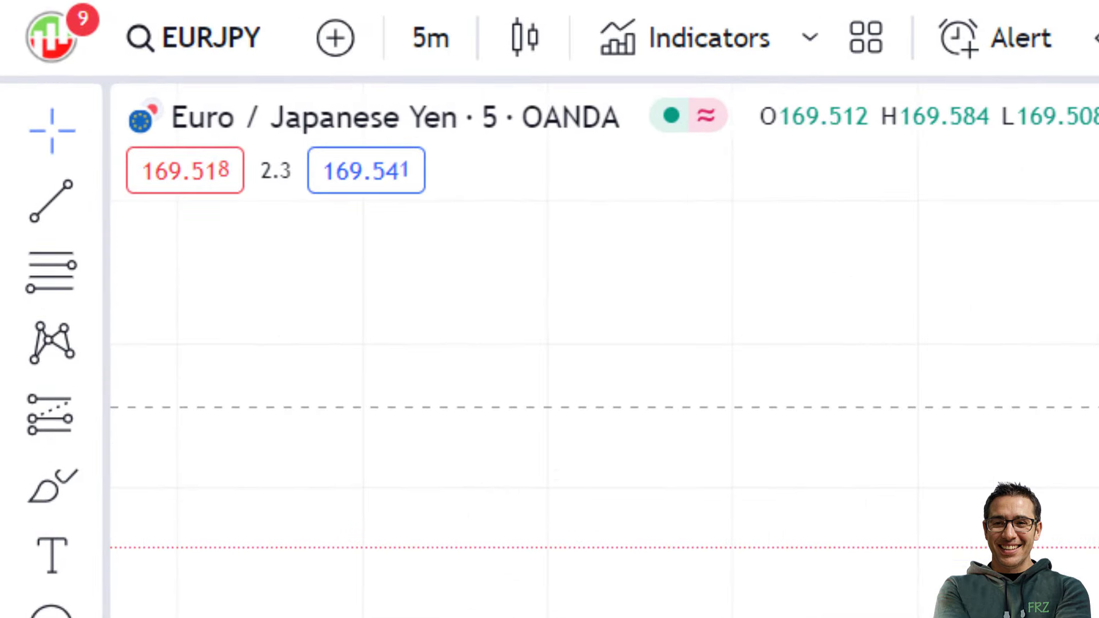
click(150, 29)
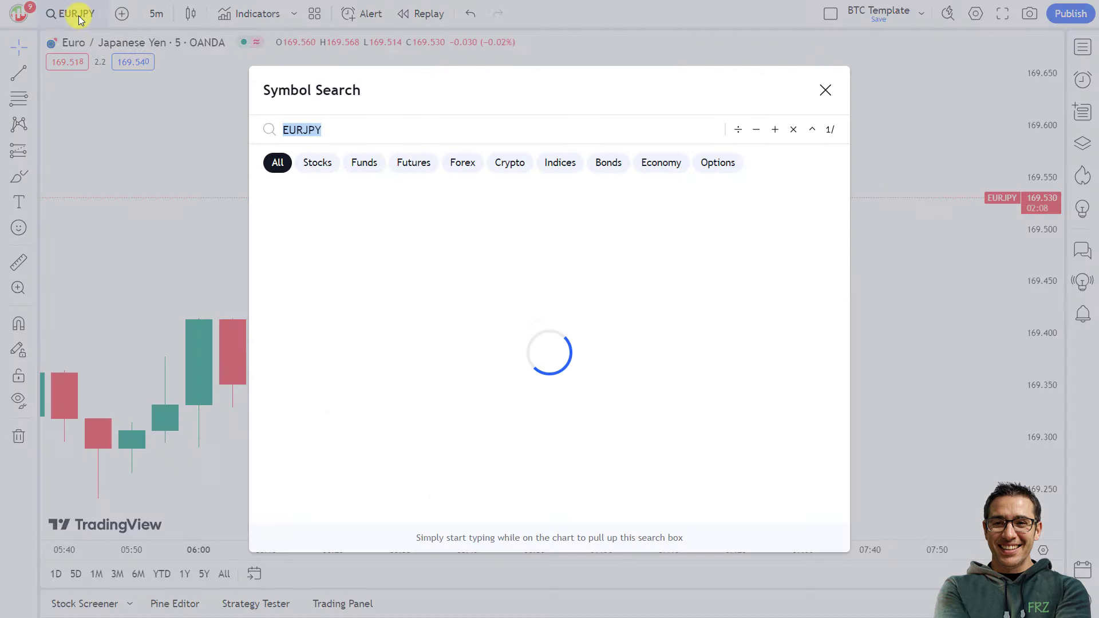
text(EURUSD)
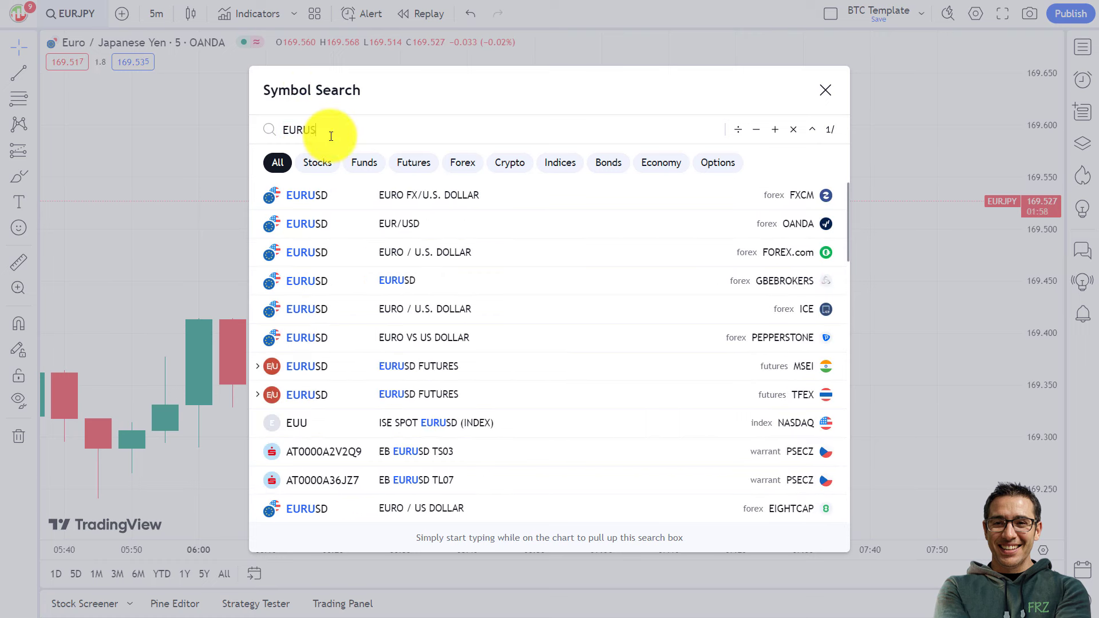
click(465, 198)
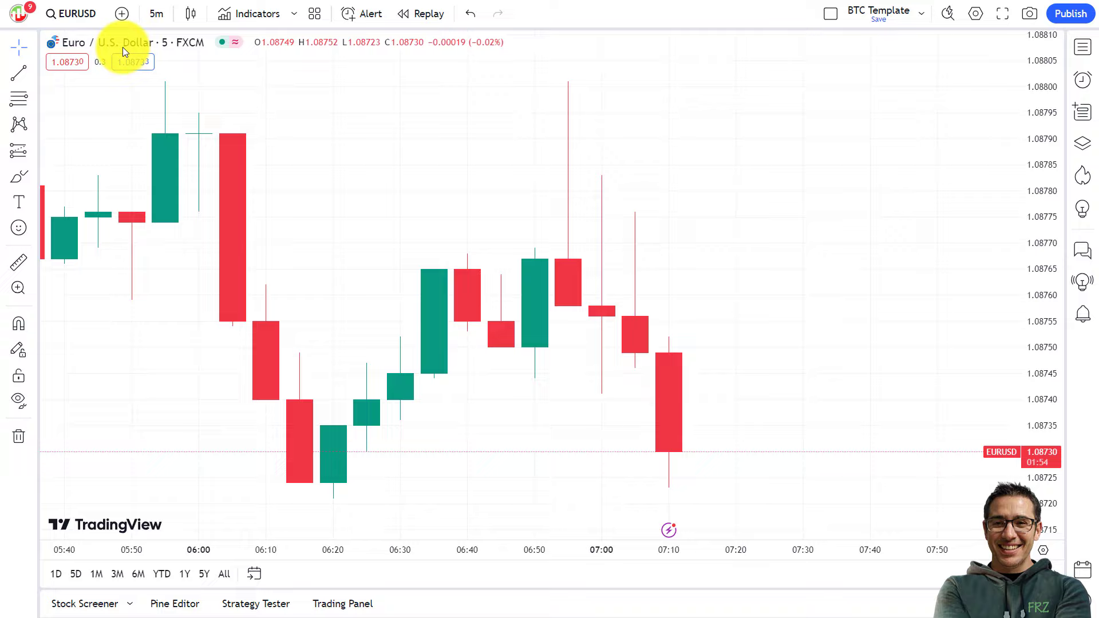
Step: Switch the chart symbol to BTCUSD from Binance
click(73, 13)
text(BTC)
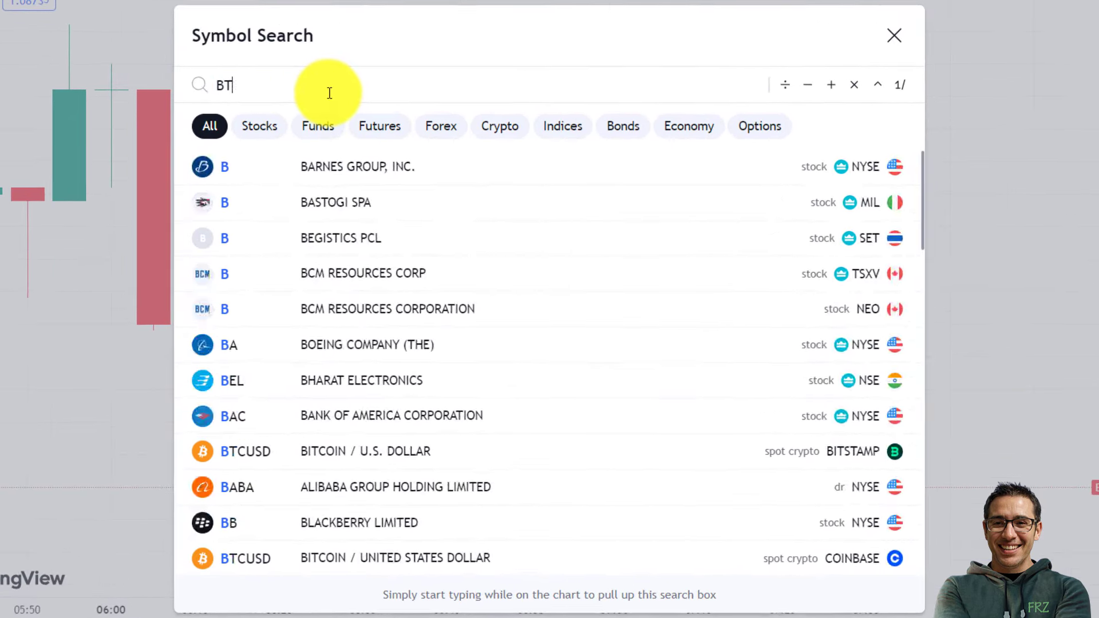
text(USD)
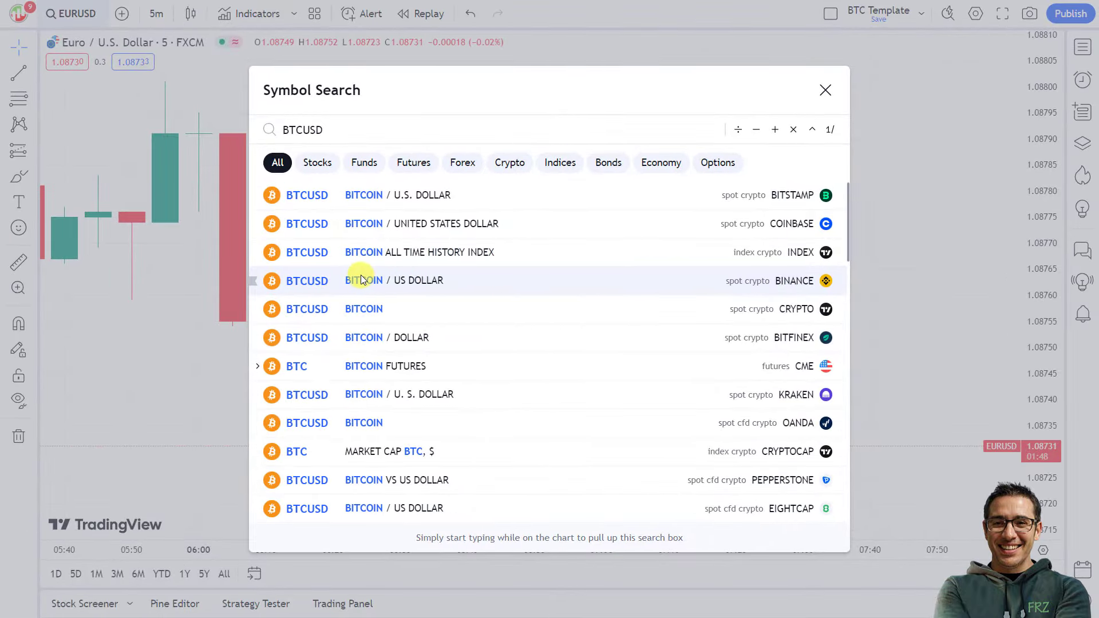
click(378, 278)
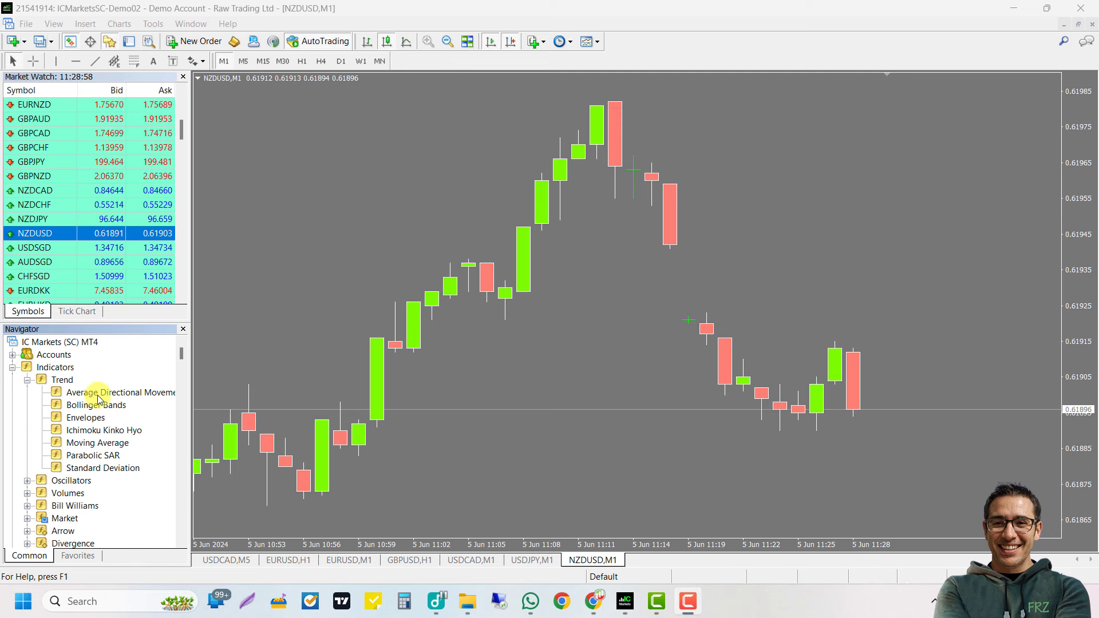
Step: Add the ADX indicator and a Moving Average to the MetaTrader 4 chart
double_click(99, 394)
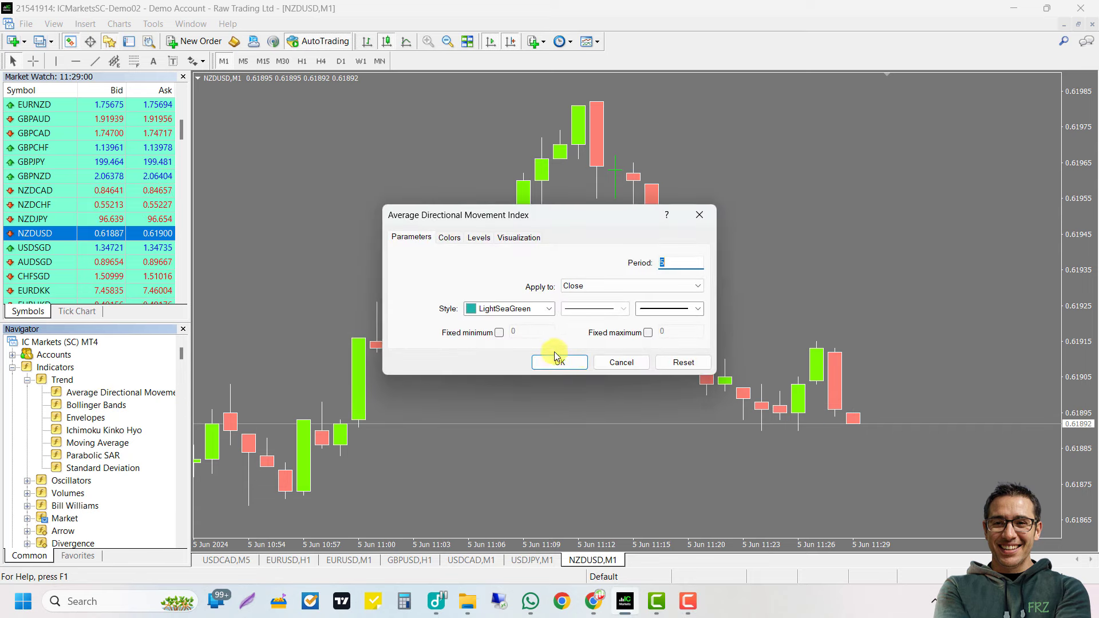
click(558, 362)
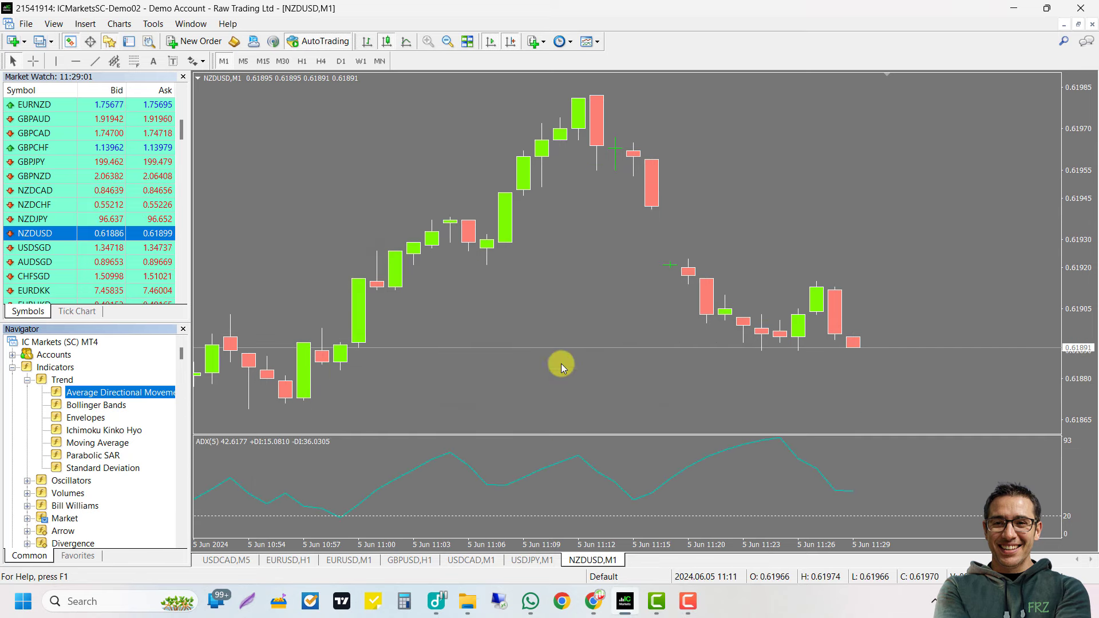
double_click(114, 444)
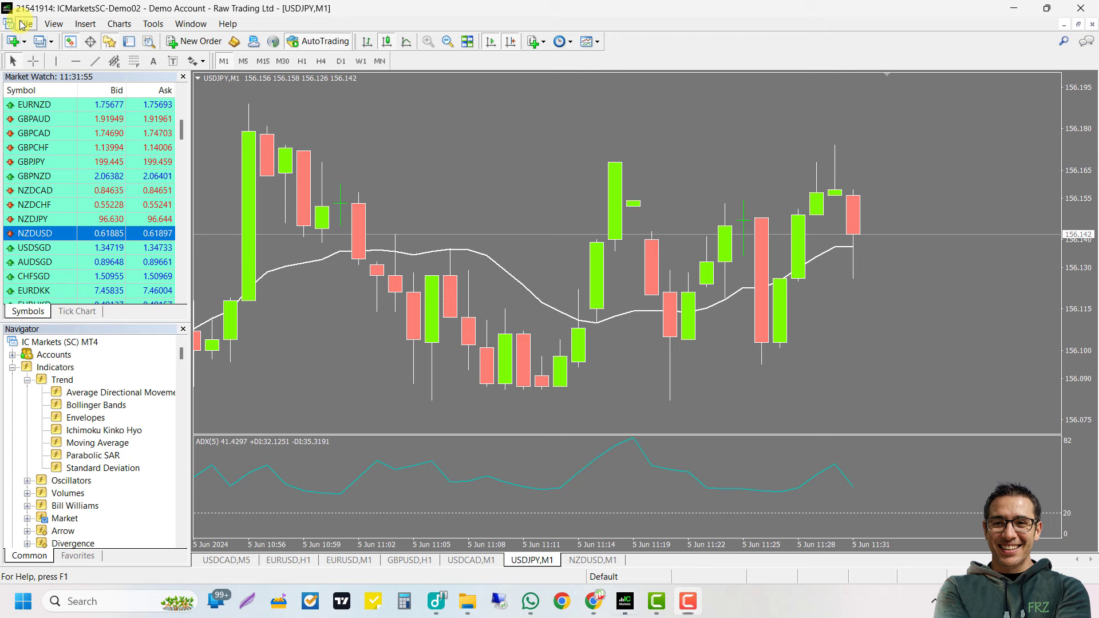
click(25, 23)
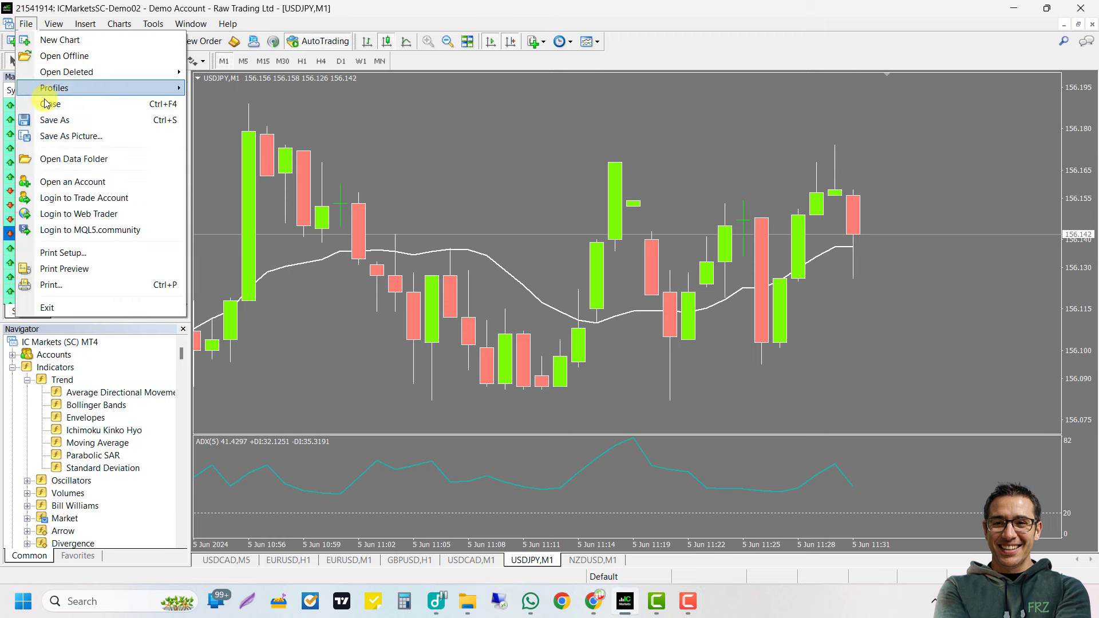
Step: Open the MetaTrader data folder and browse into MQL4 > Indicators
click(81, 158)
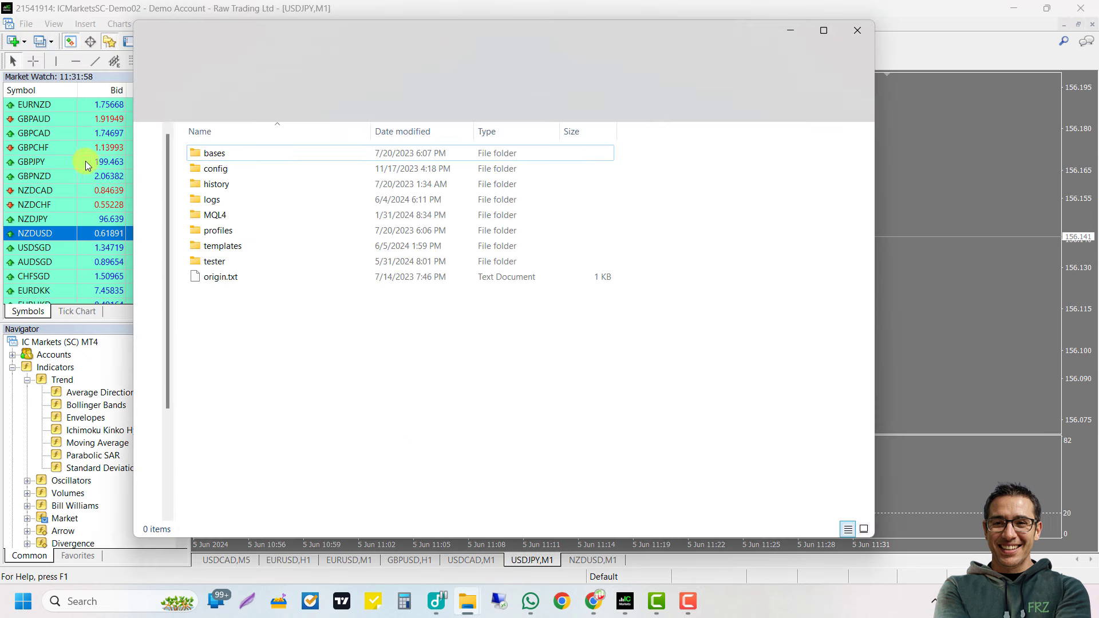
click(229, 215)
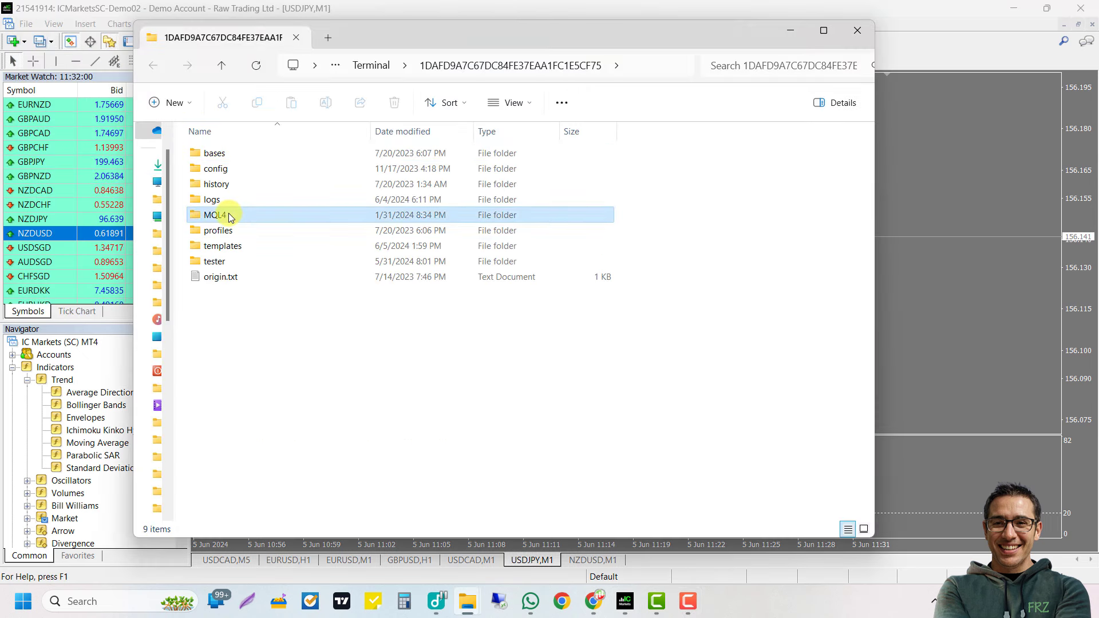
double_click(228, 216)
double_click(255, 211)
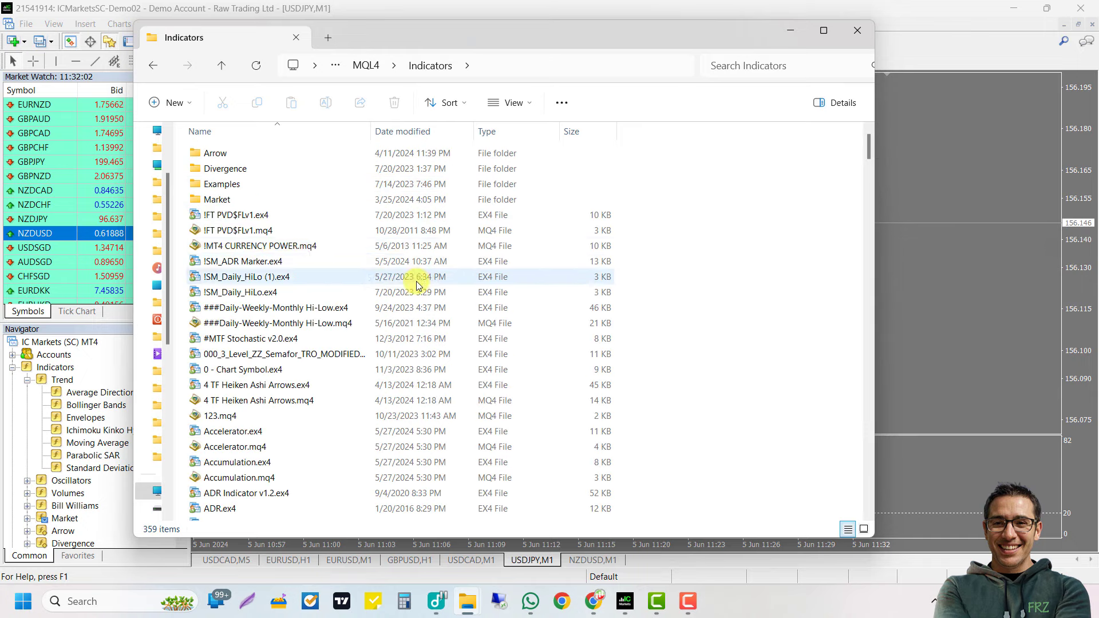
scroll(578, 355, down, 15)
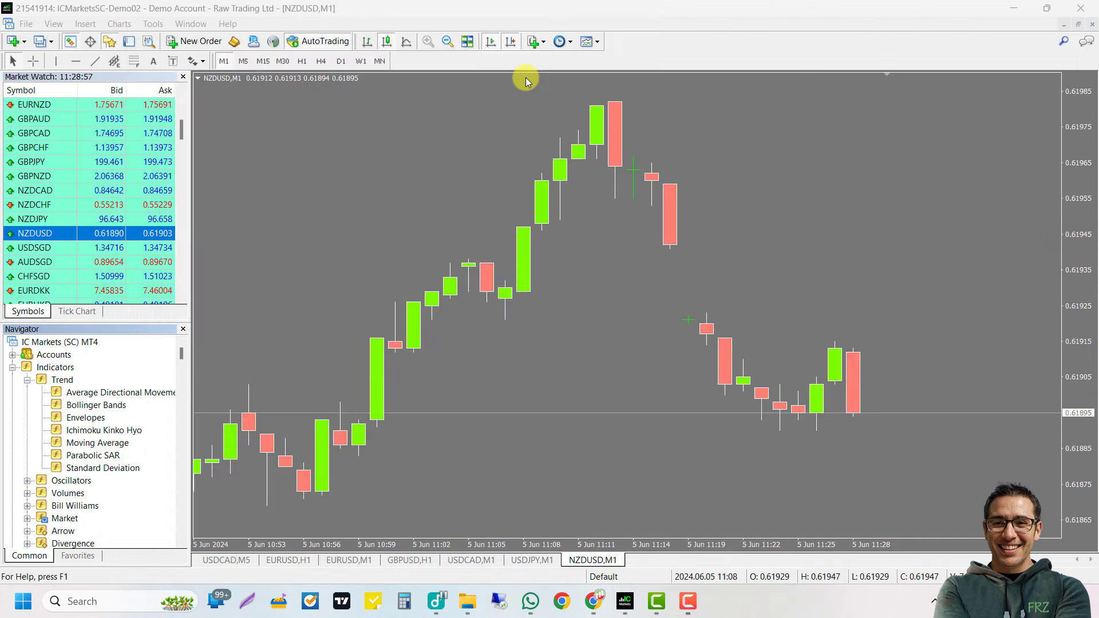
Step: Add ADX and a Moving Average with default settings to the NZDUSD chart
double_click(100, 394)
click(561, 363)
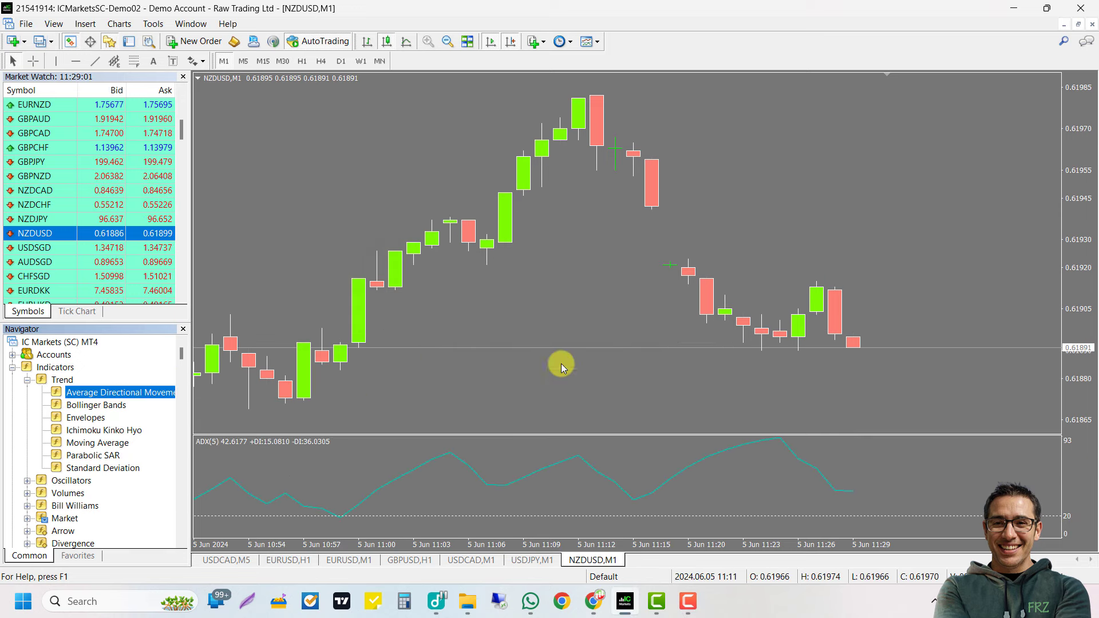
double_click(98, 443)
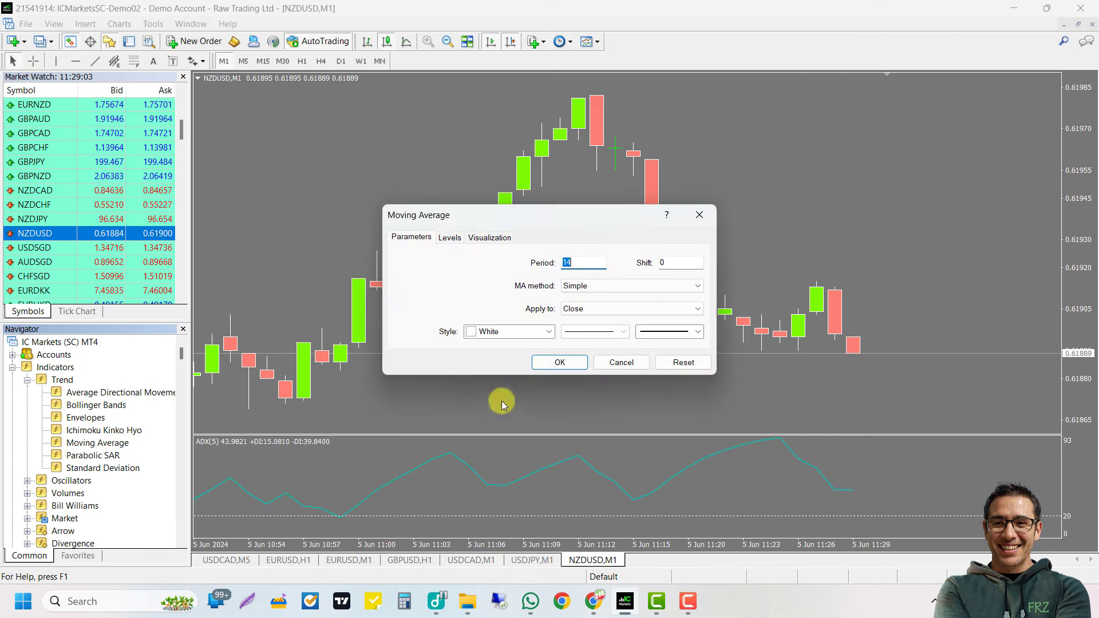
click(561, 363)
Step: Save the NZDUSD chart setup as the template 'Template 1'
right_click(445, 132)
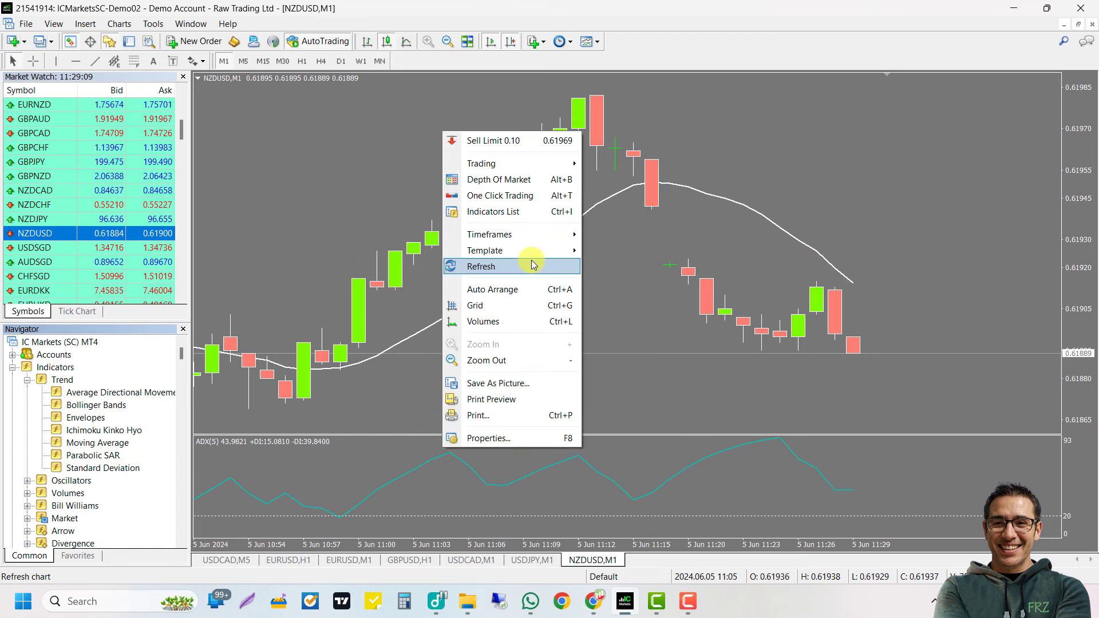
mouse_move(531, 250)
click(598, 248)
text(Templa)
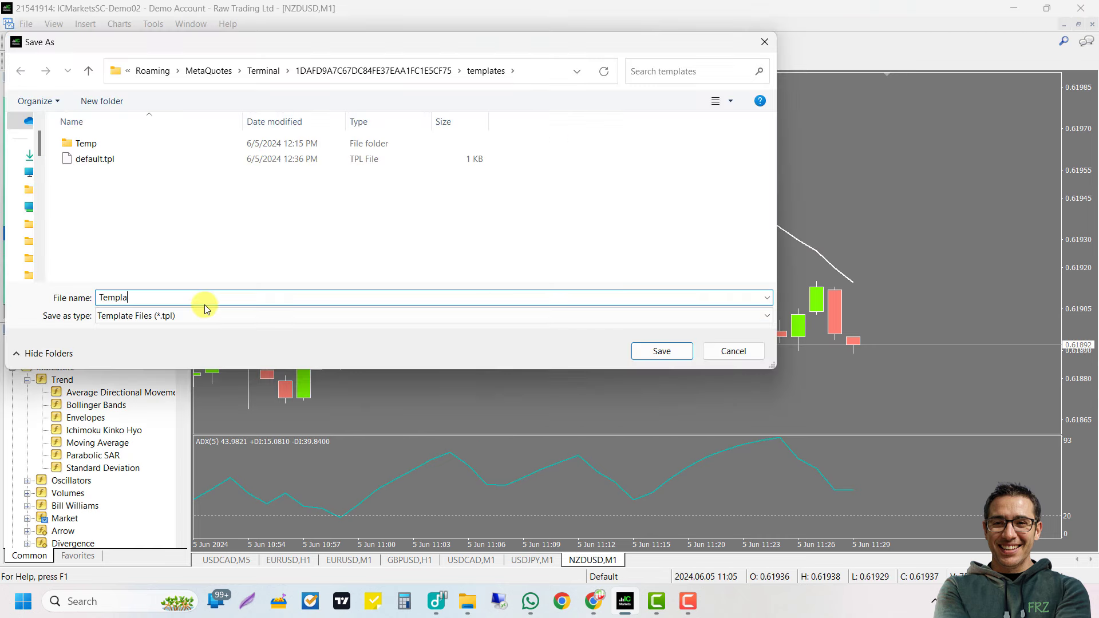
text(te 1)
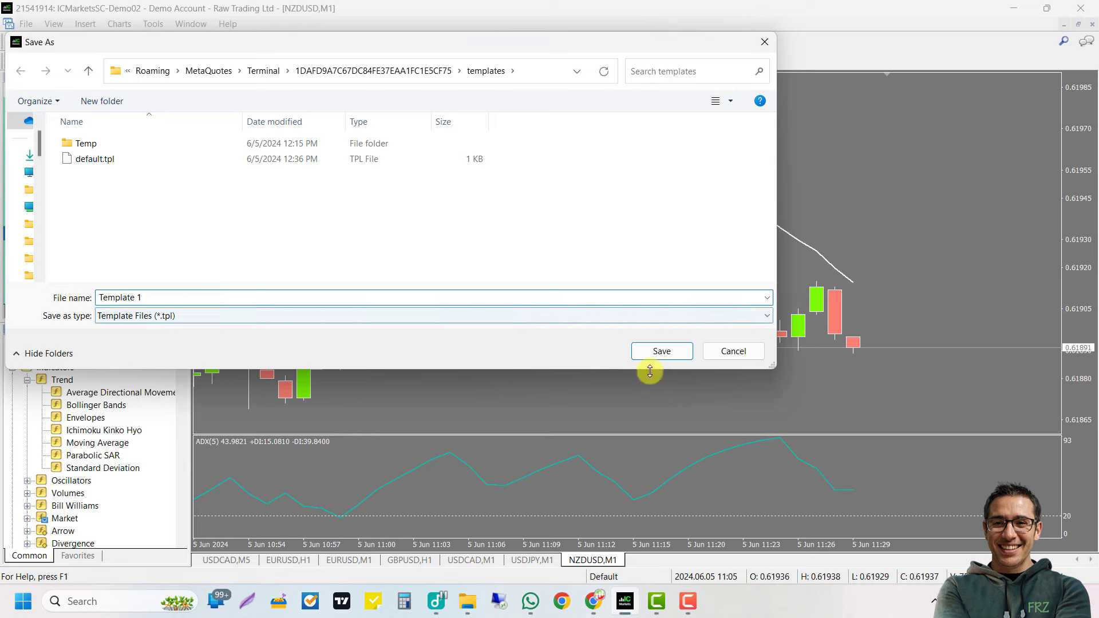
click(662, 351)
Step: Apply Template 1 to the USDJPY chart
click(532, 560)
right_click(469, 151)
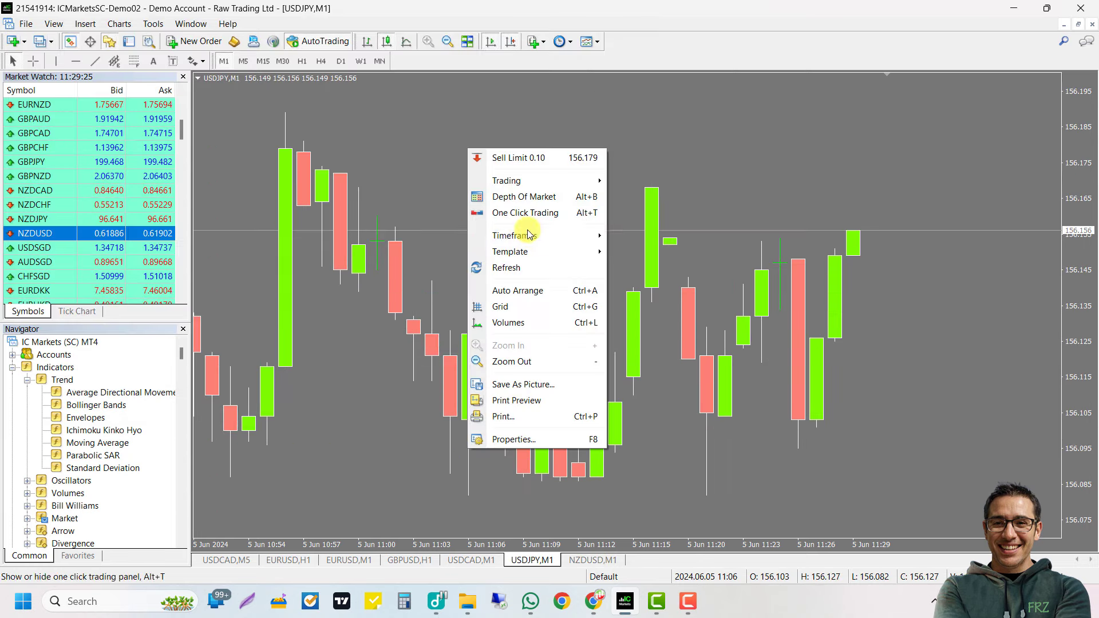
mouse_move(541, 250)
click(666, 324)
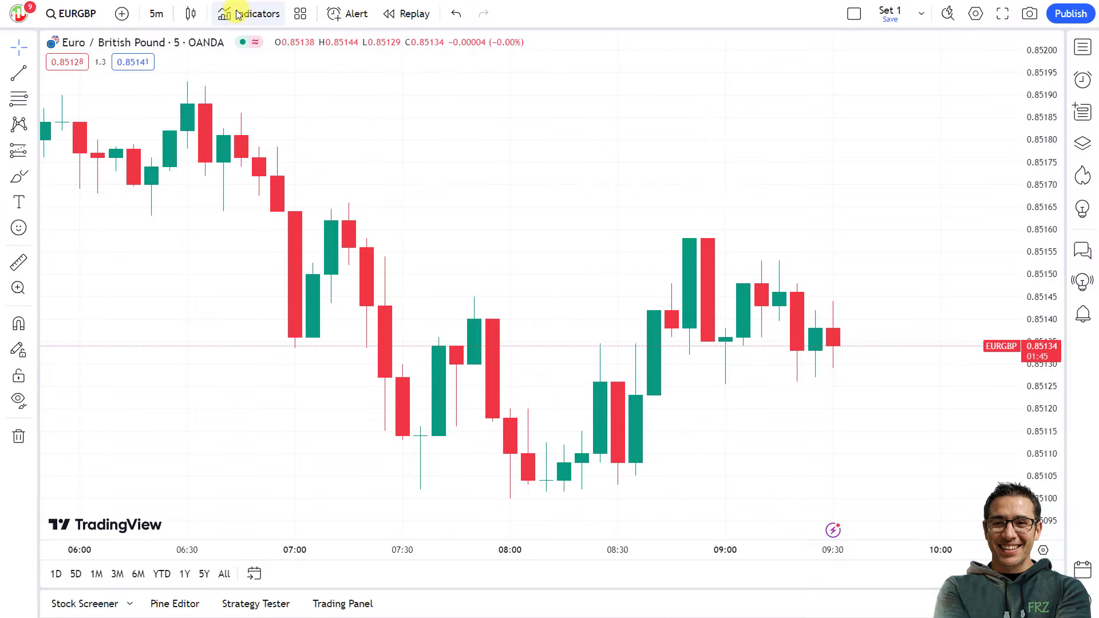
Step: Add Stochastic and Relative Strength Index panes to the EURGBP chart via indicator search
click(239, 15)
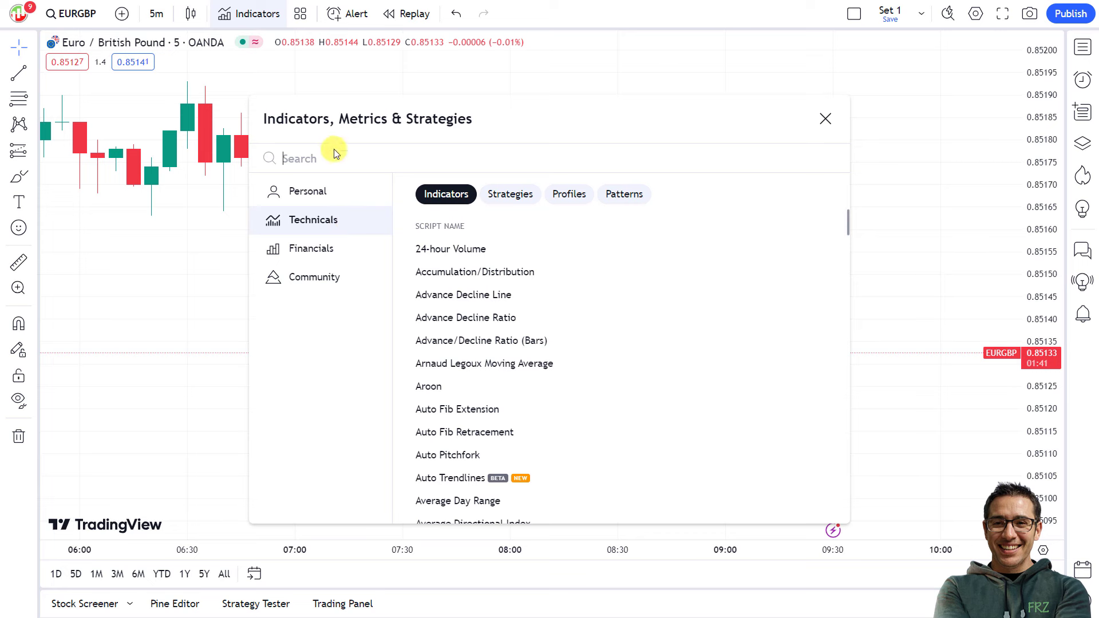
text(stoch)
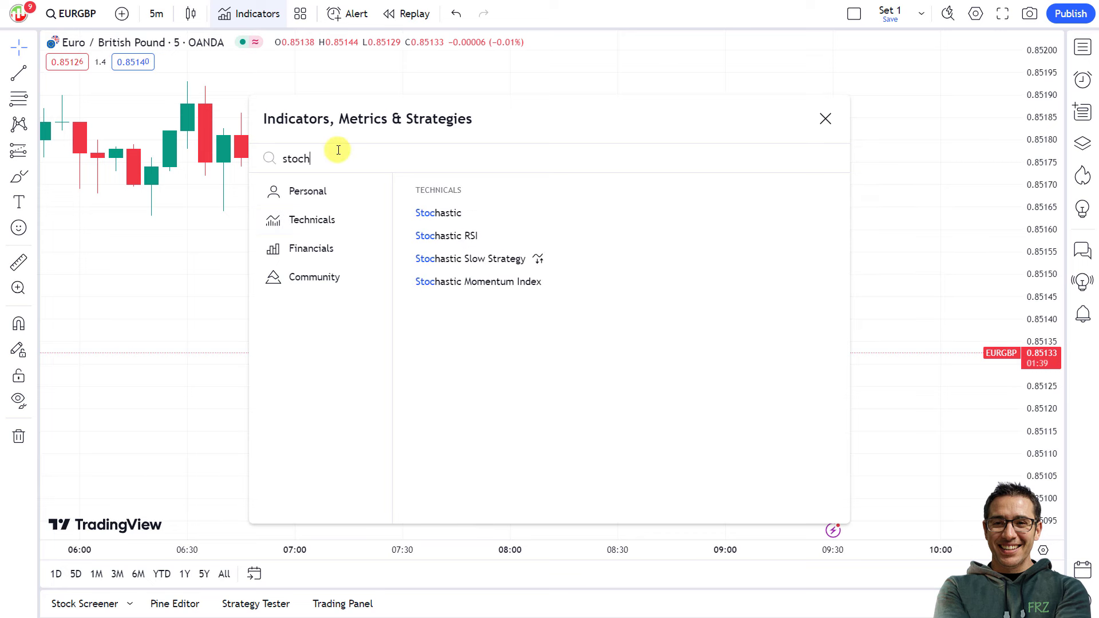
click(485, 213)
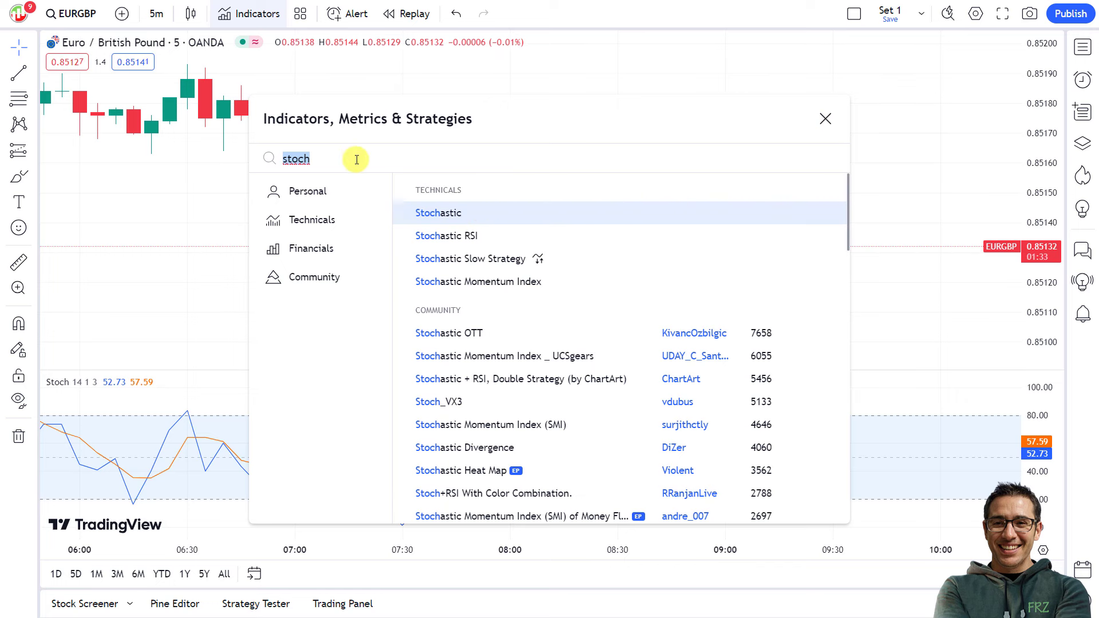
text(rsi)
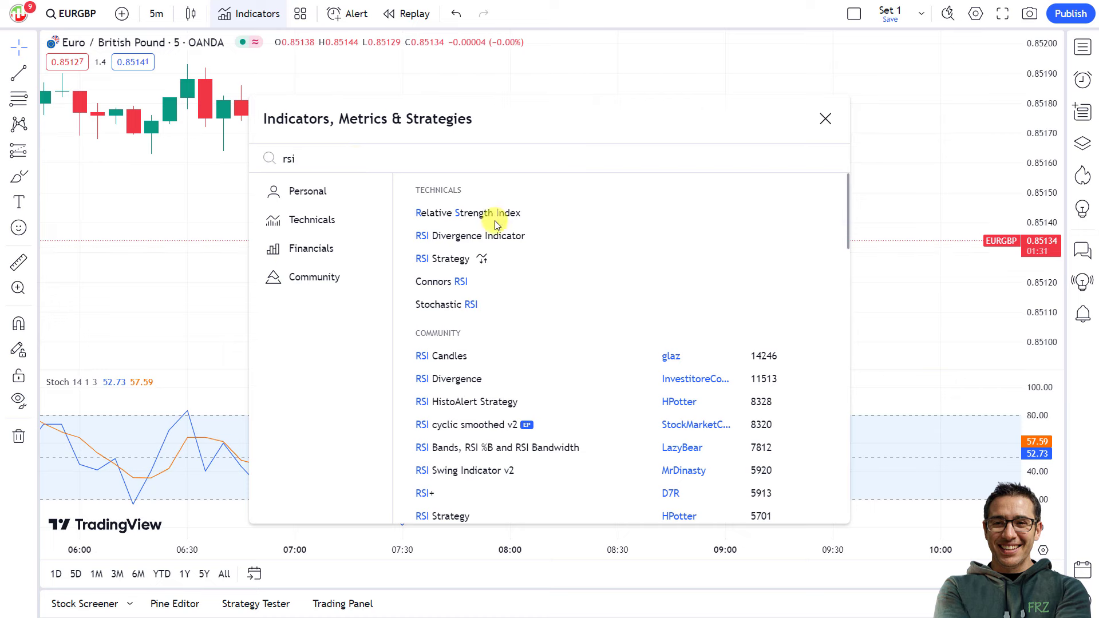
click(509, 213)
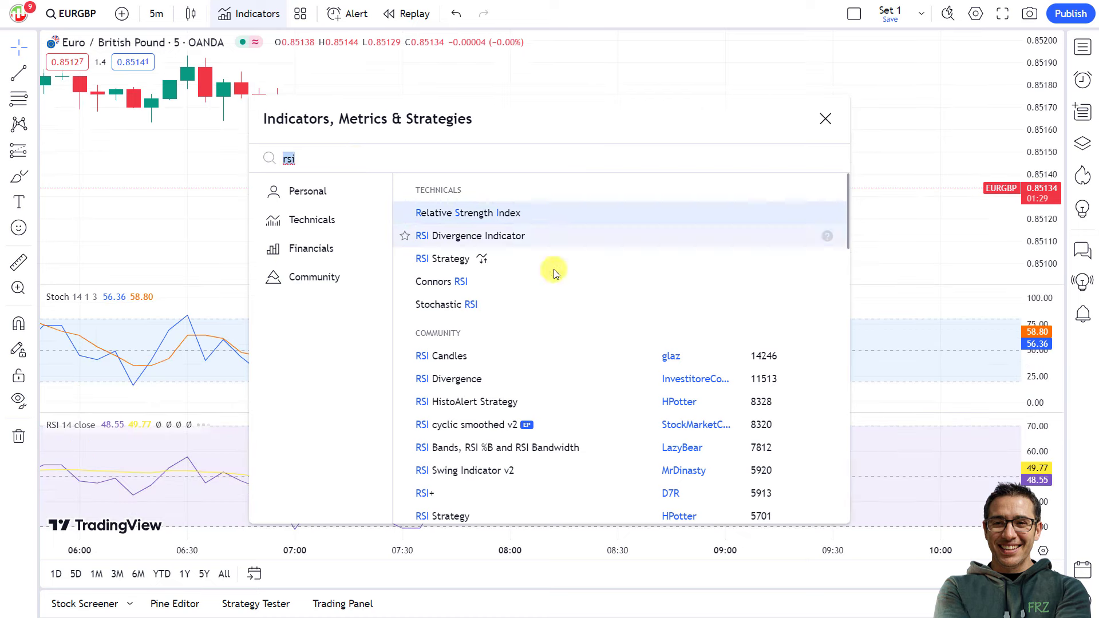
click(826, 120)
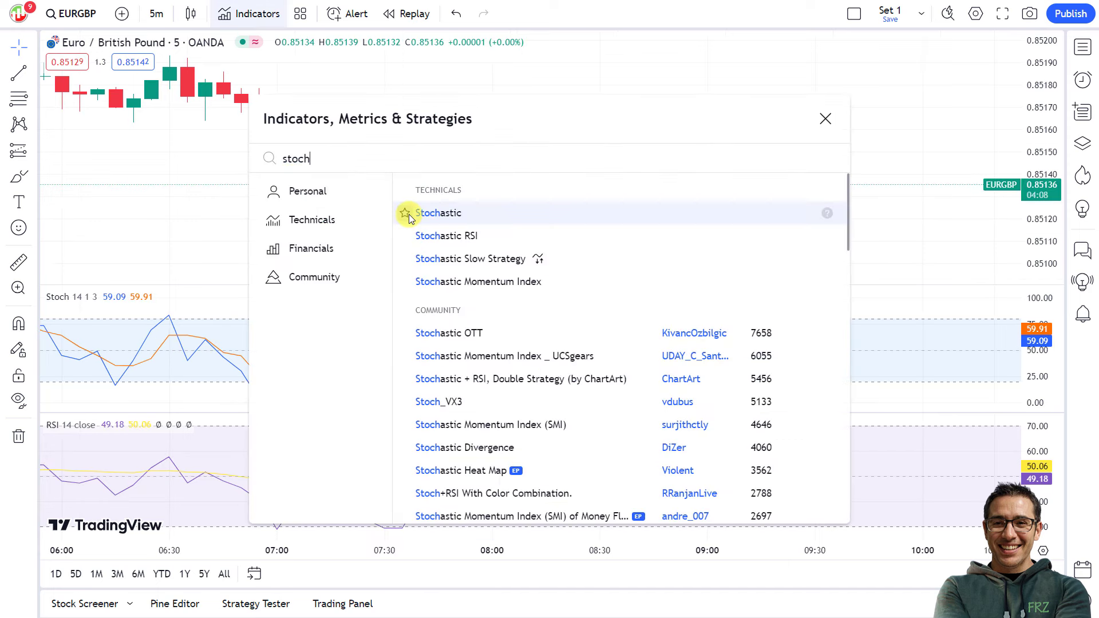
Step: Star Stochastic and Stochastic RSI as favourite indicators
click(408, 213)
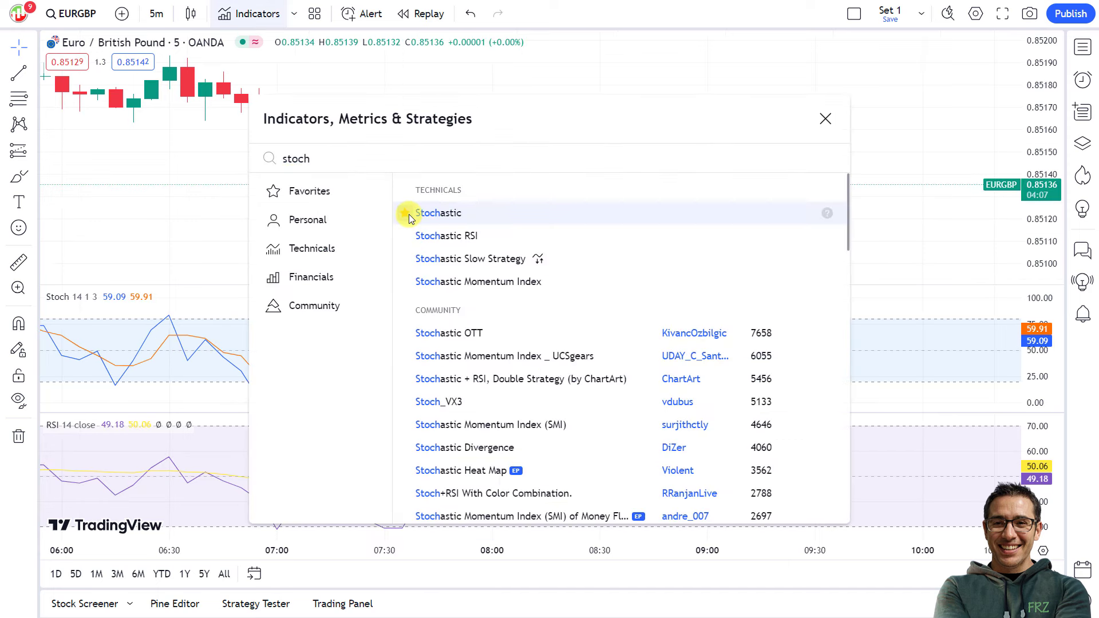
click(408, 236)
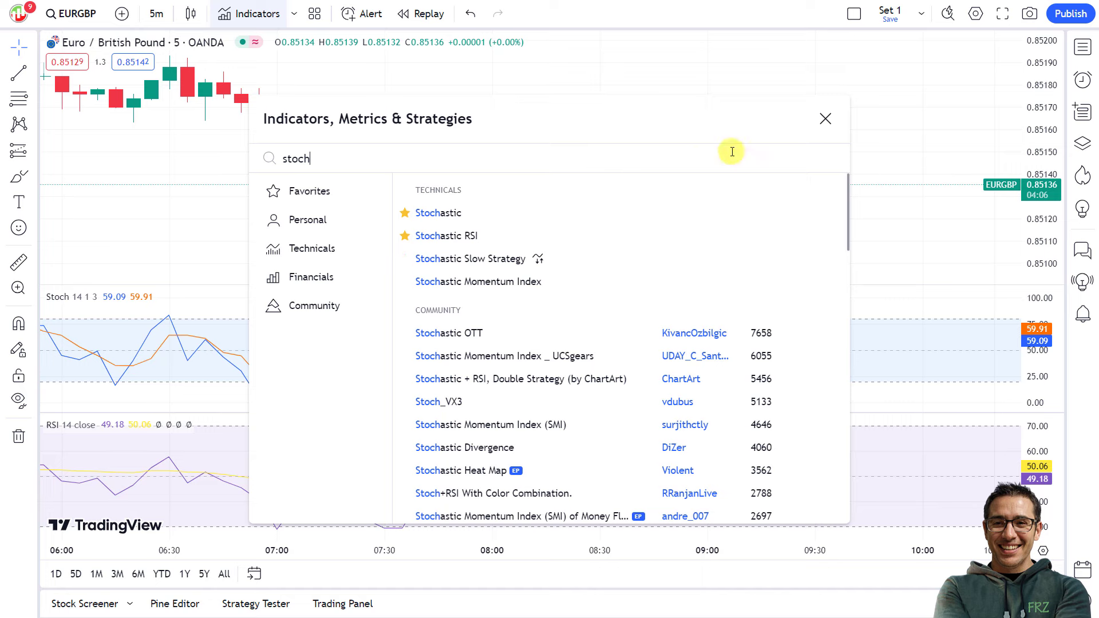
click(825, 122)
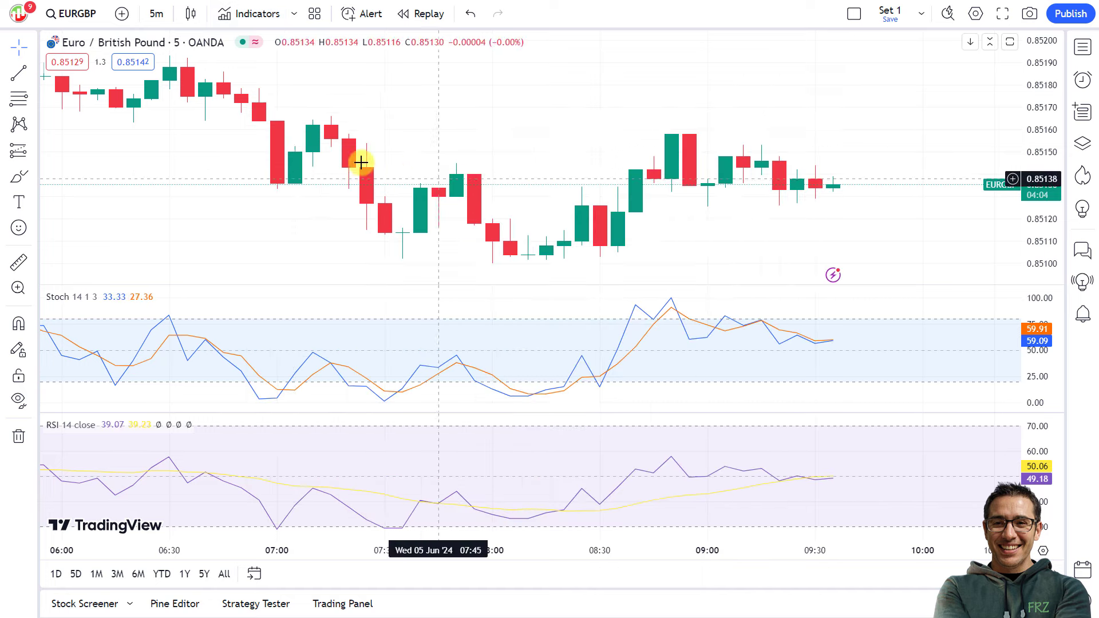
click(241, 13)
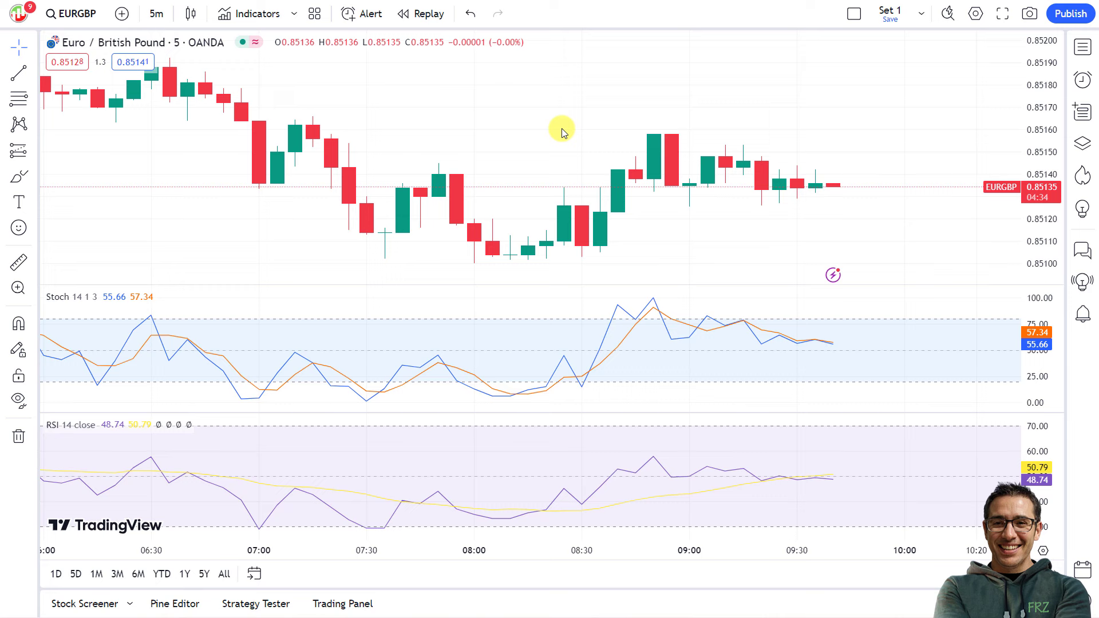
Step: Hide and then show the Stoch indicator lines again
click(438, 363)
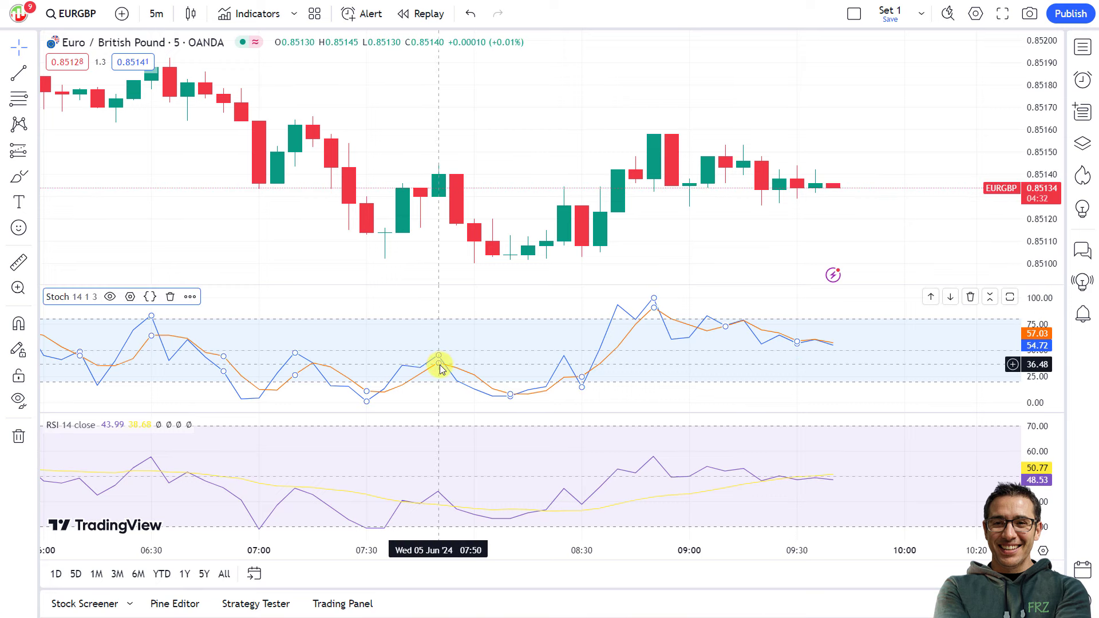
click(110, 297)
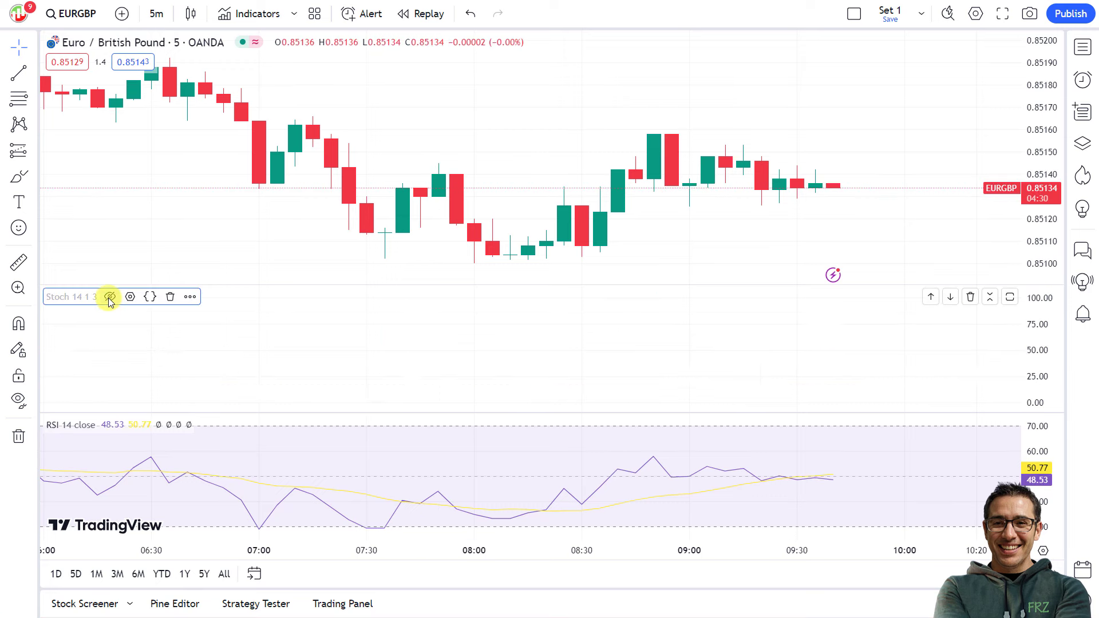
click(110, 297)
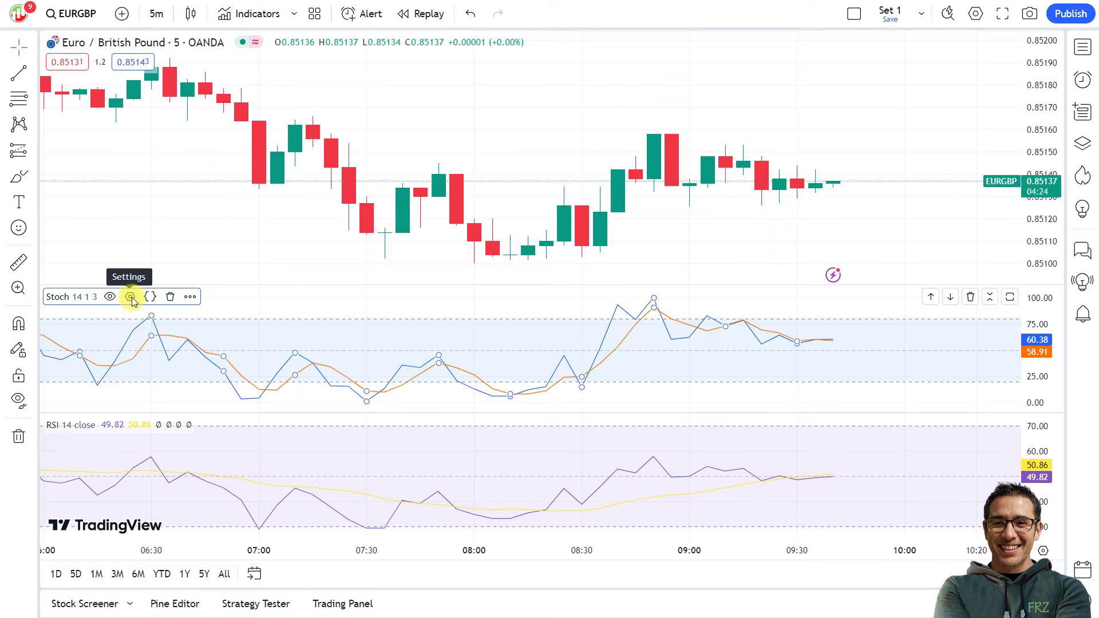
Step: Review the Stoch Style, Visibility and Inputs settings, accept them, then delete the Stoch pane
click(131, 297)
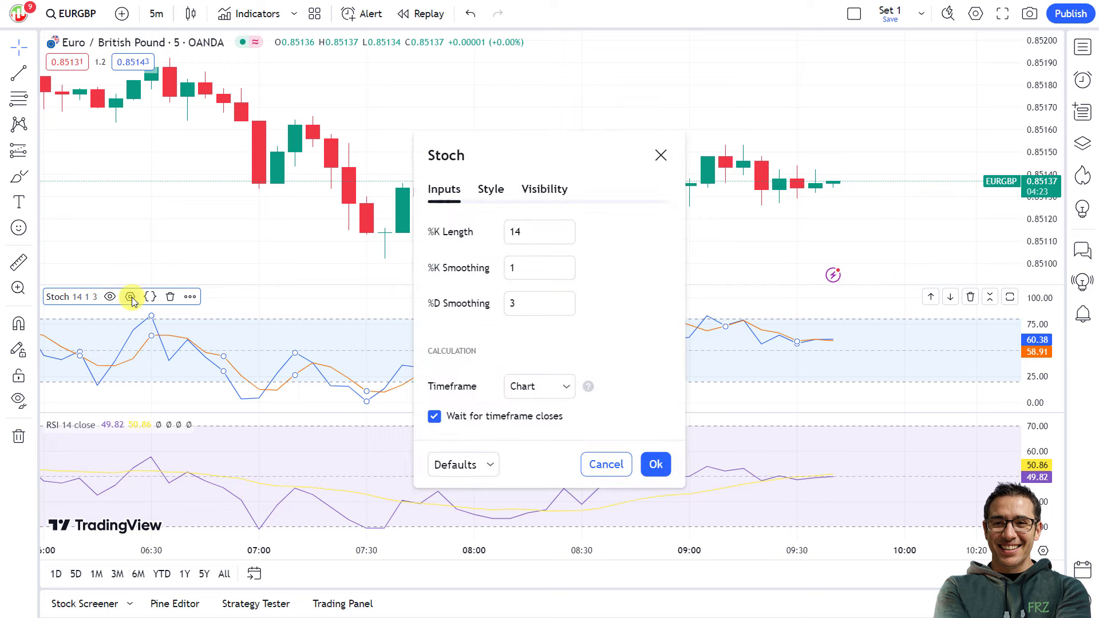
click(491, 190)
click(546, 193)
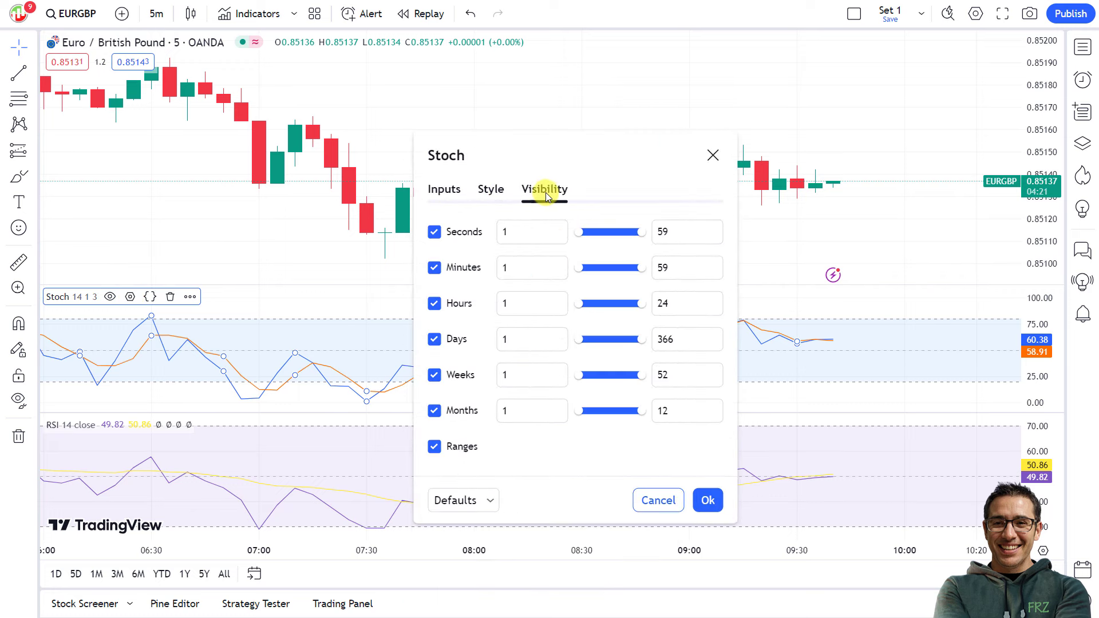
click(449, 192)
click(656, 463)
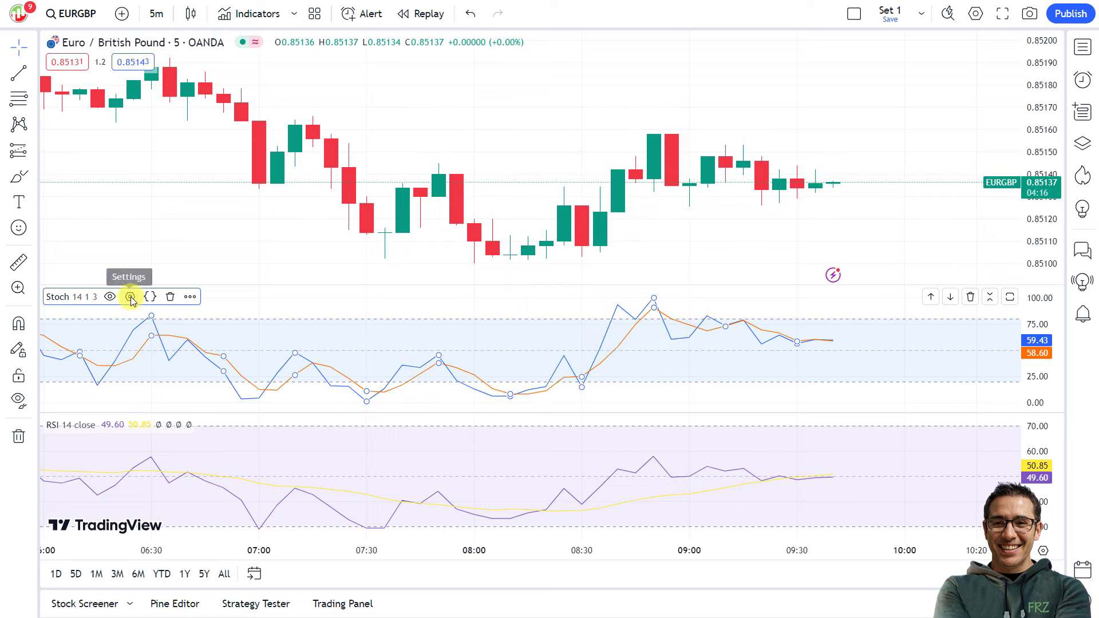
click(171, 297)
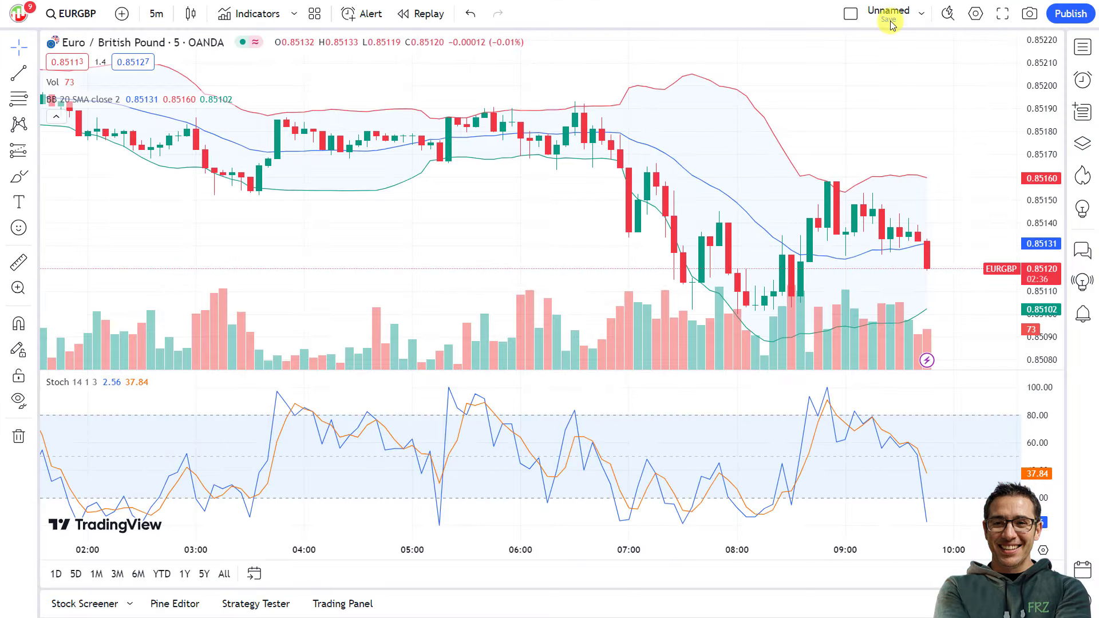
Step: Rename the Unnamed chart layout to 'Template 1' and save it
click(921, 13)
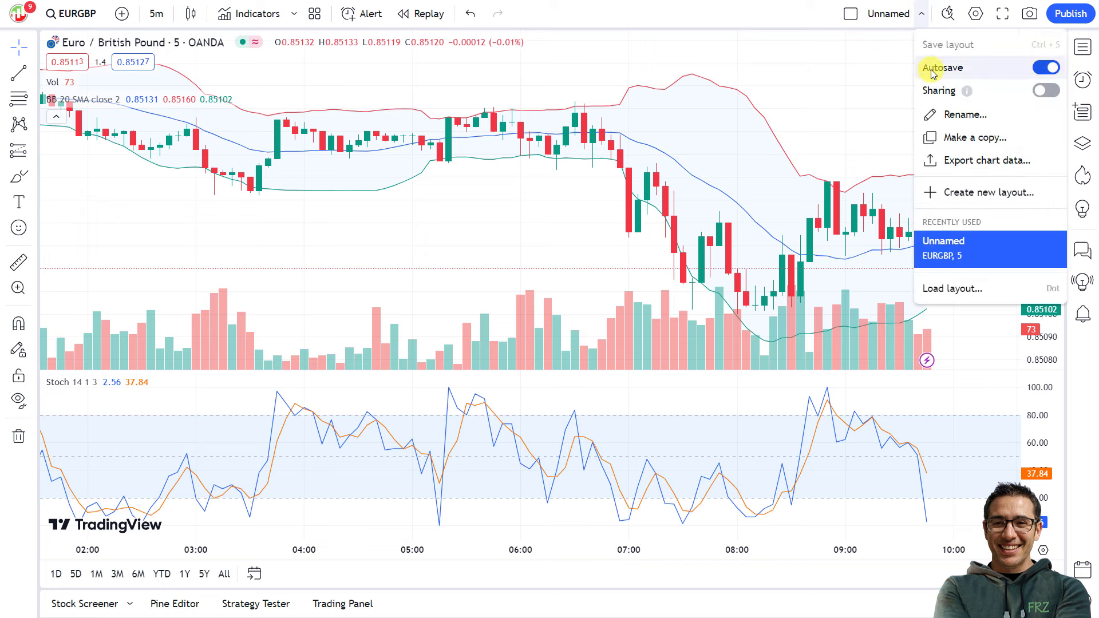
click(950, 116)
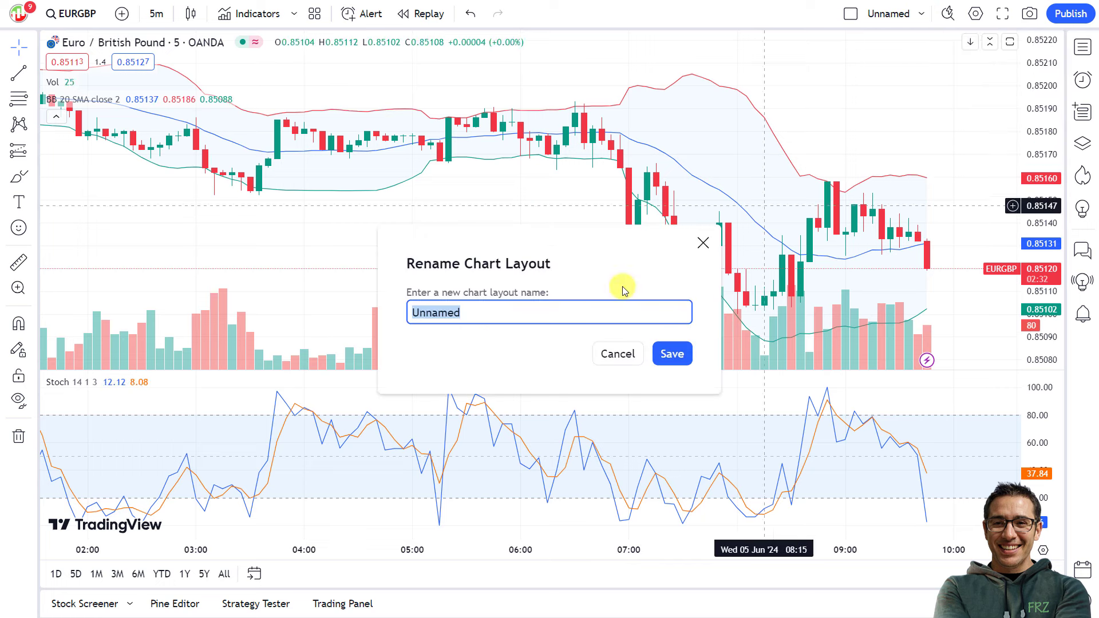
text(Template 1)
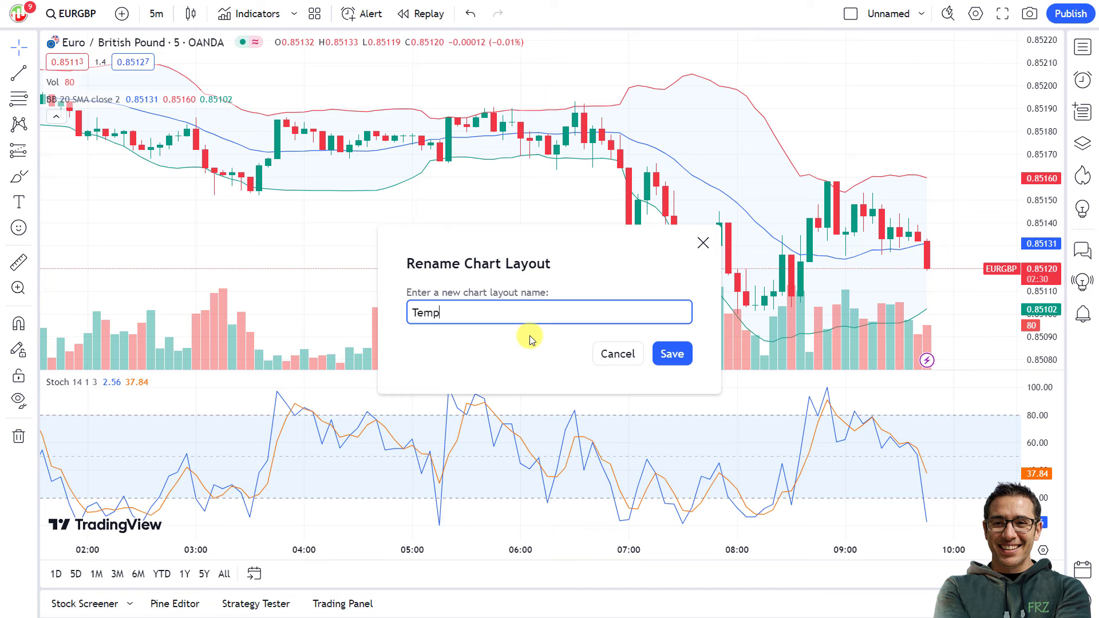
click(670, 353)
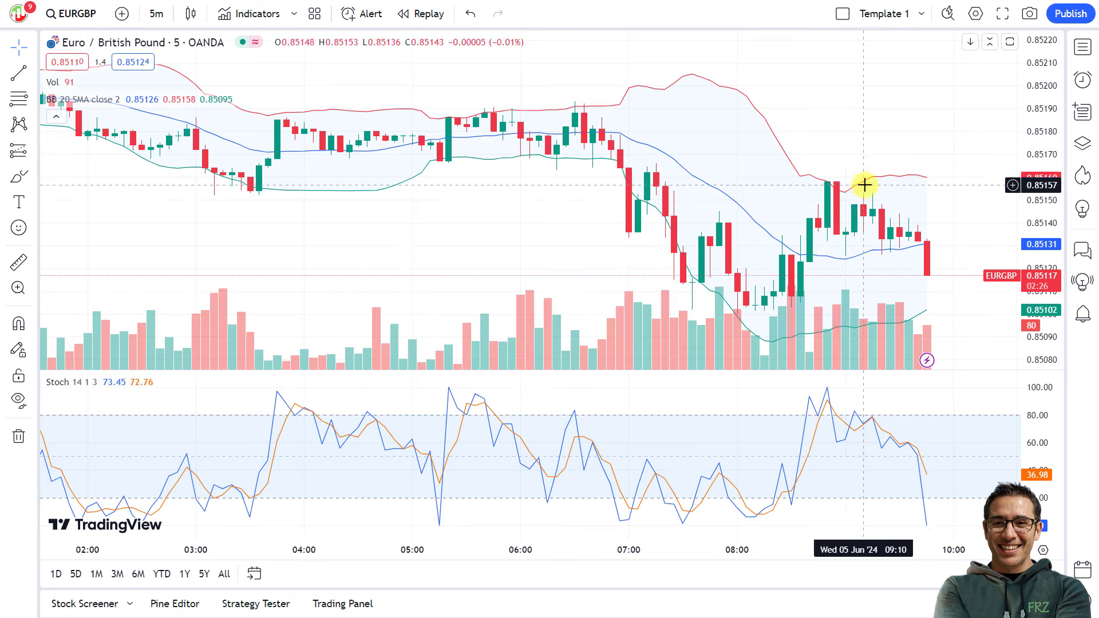
click(922, 17)
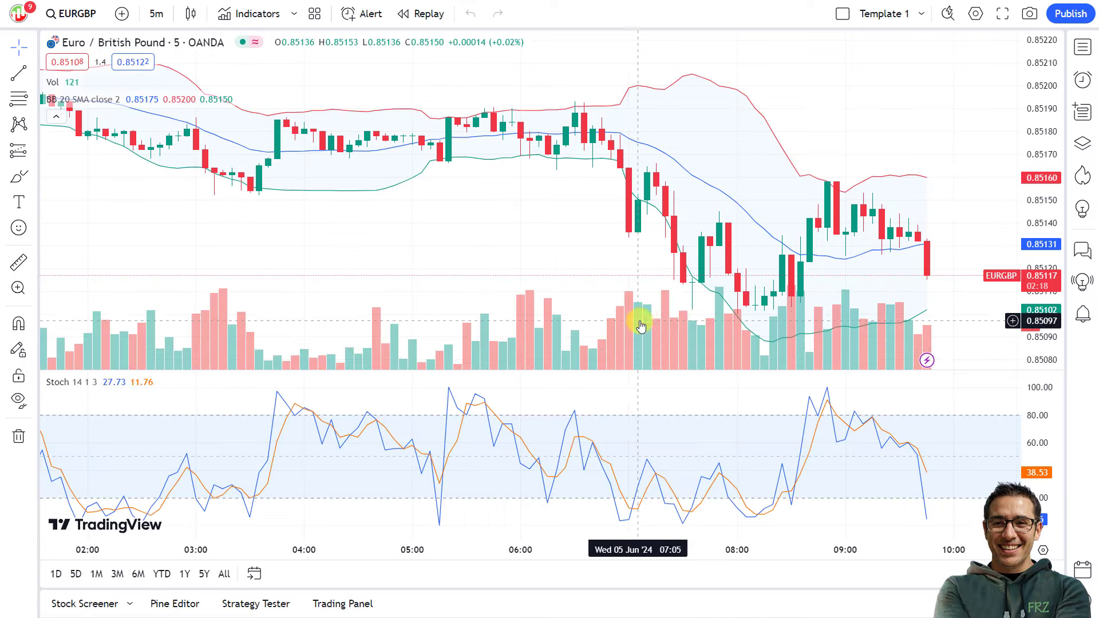
scroll(640, 315, up, 3)
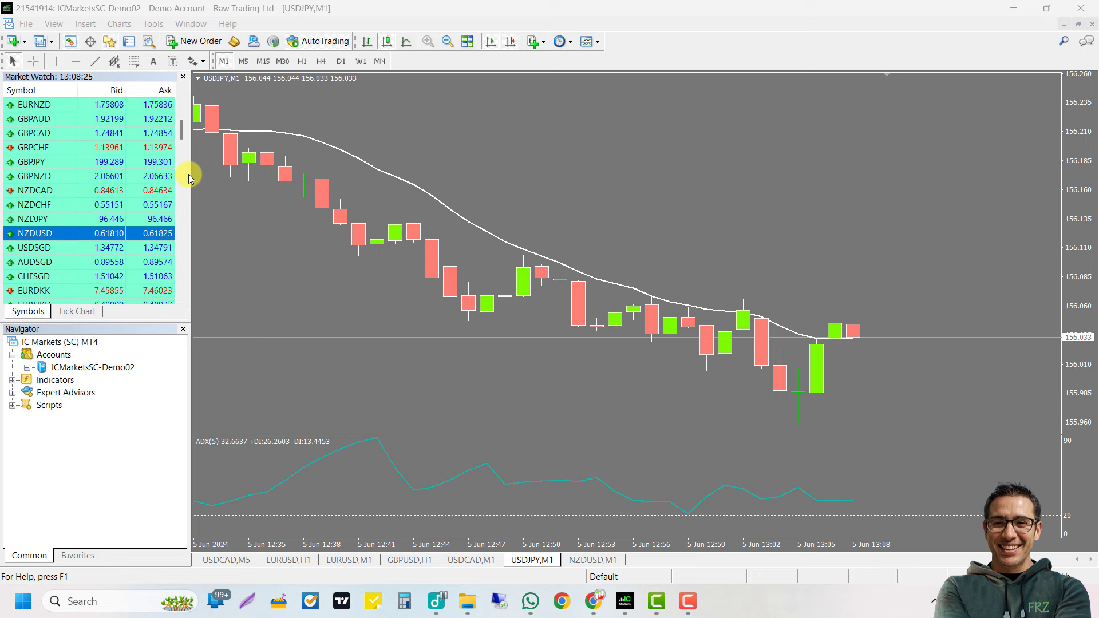
Step: Buy 0.10 lots of USDJPY on the demo account using one-click trading
click(114, 372)
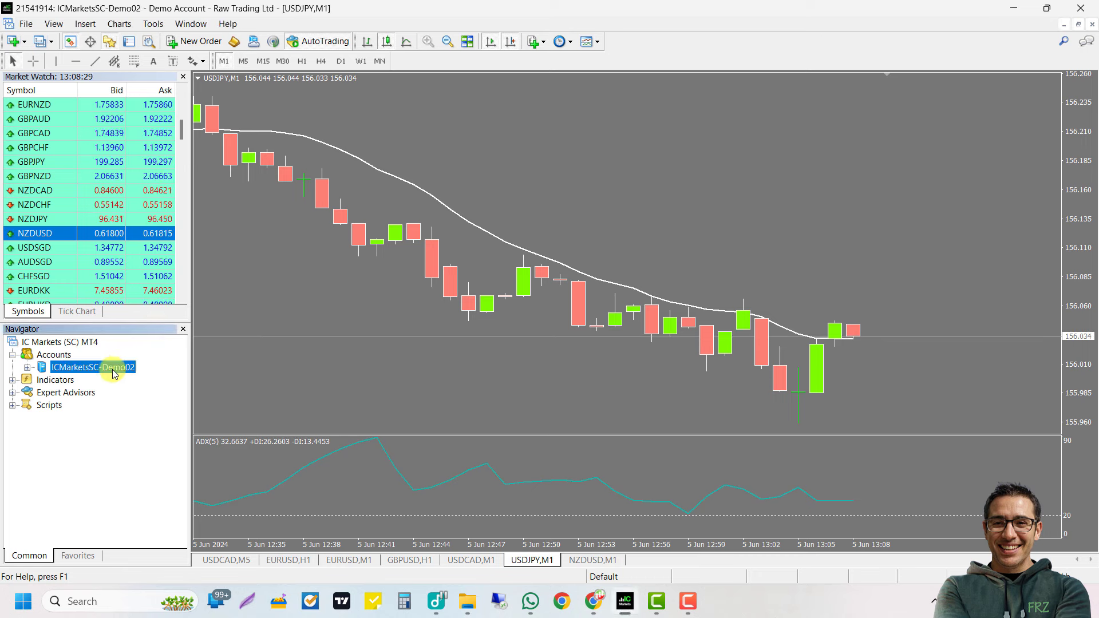
click(198, 78)
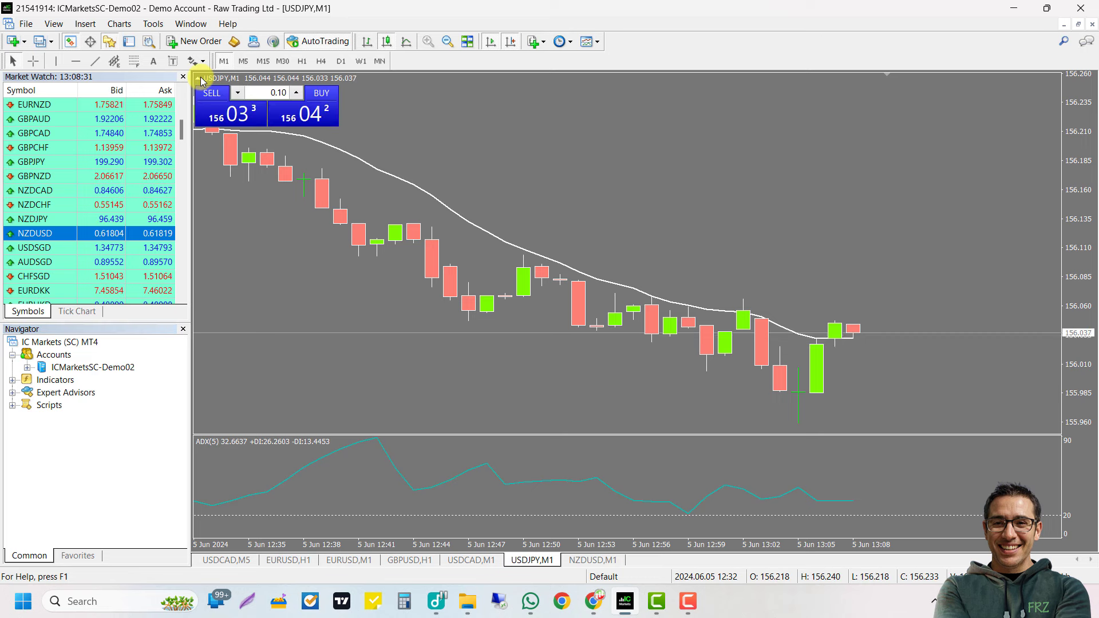
click(324, 95)
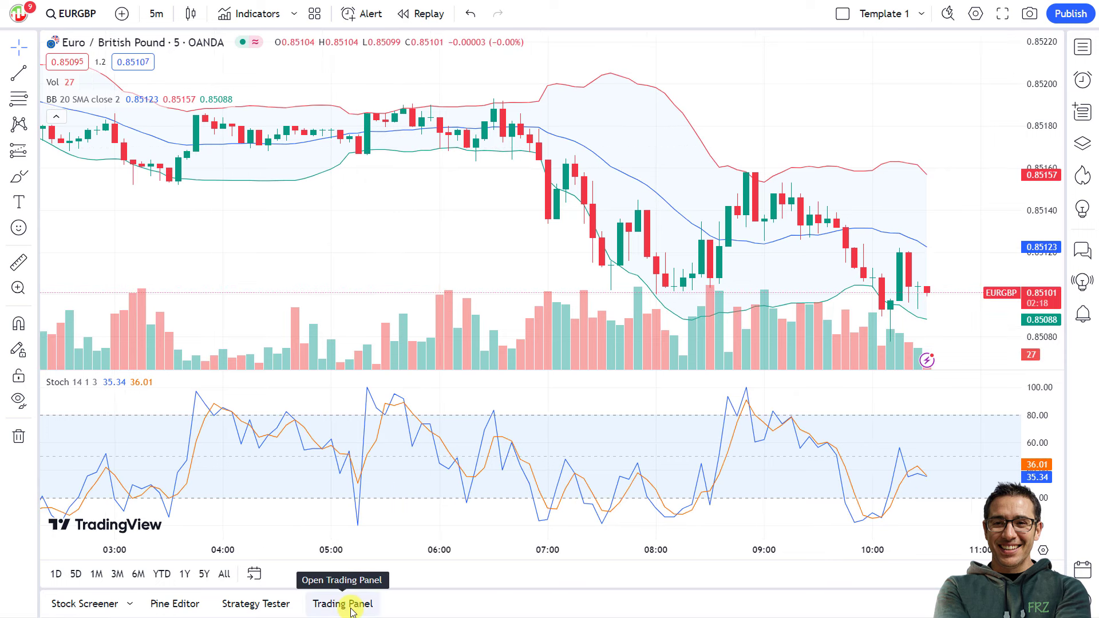
Step: Choose IC Markets in the Trading Panel and connect the chart to it
click(352, 608)
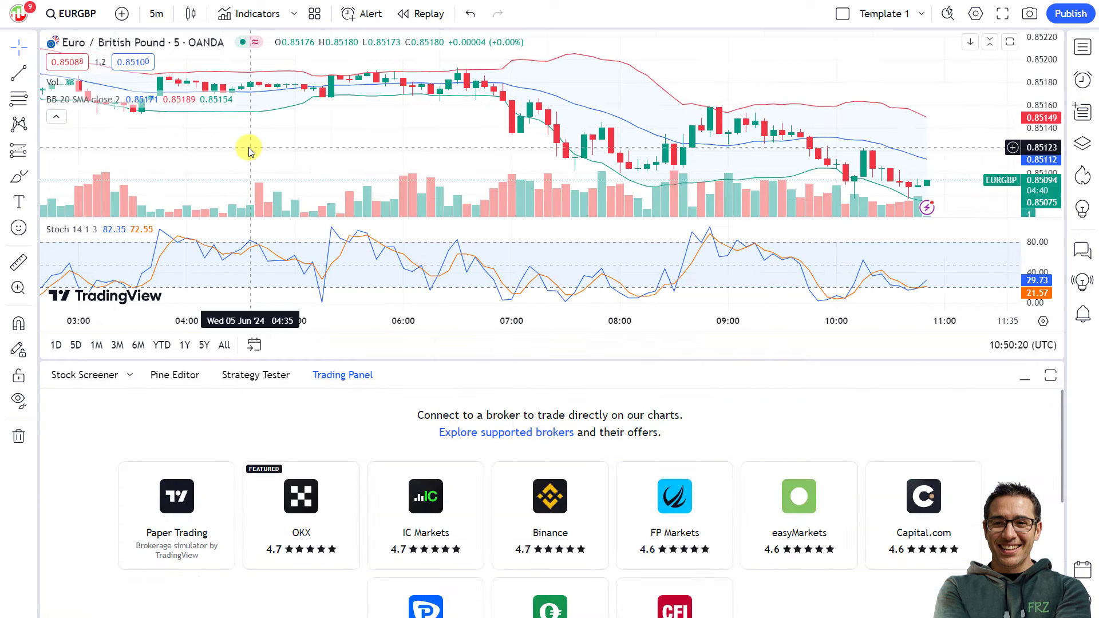
click(420, 510)
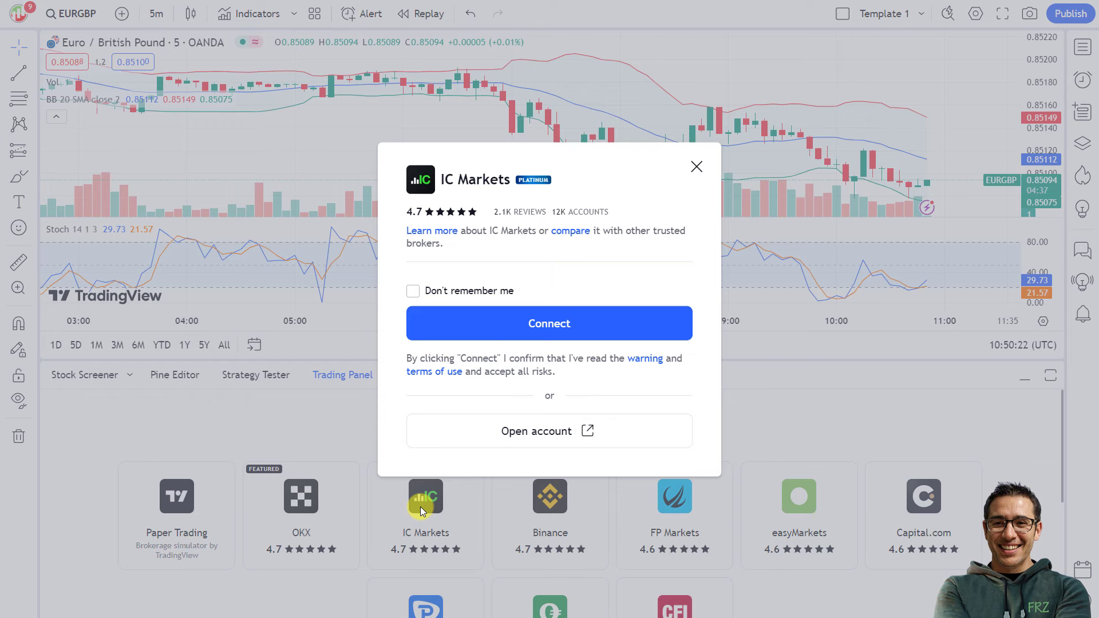
click(534, 324)
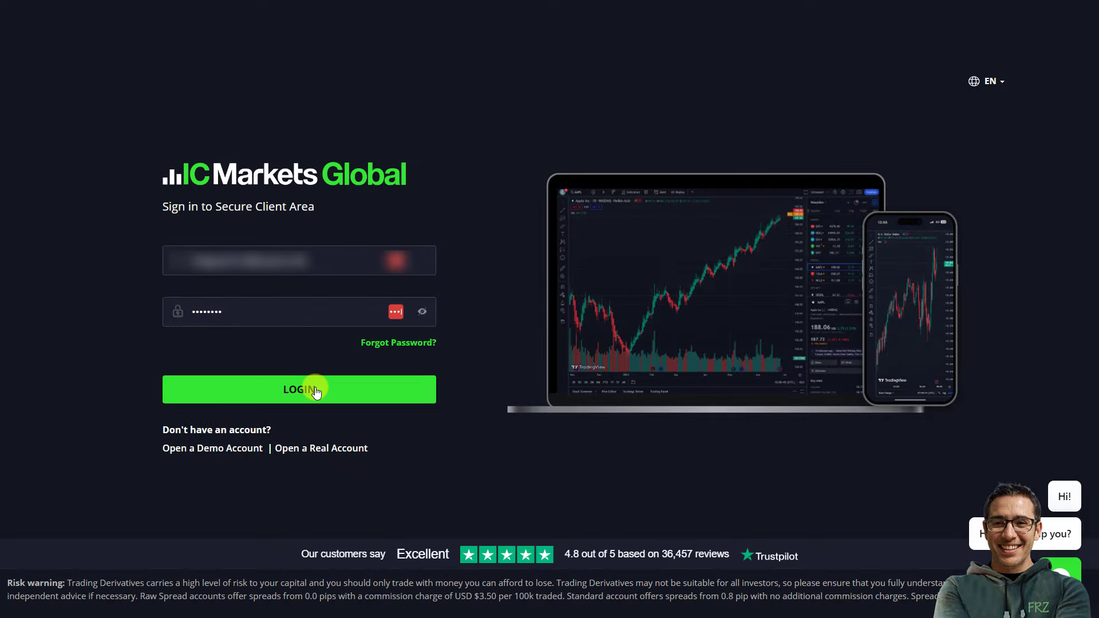
Step: Log in to IC Markets, sync the demo account to TradingView, and dismiss the Order Panel tip
click(317, 391)
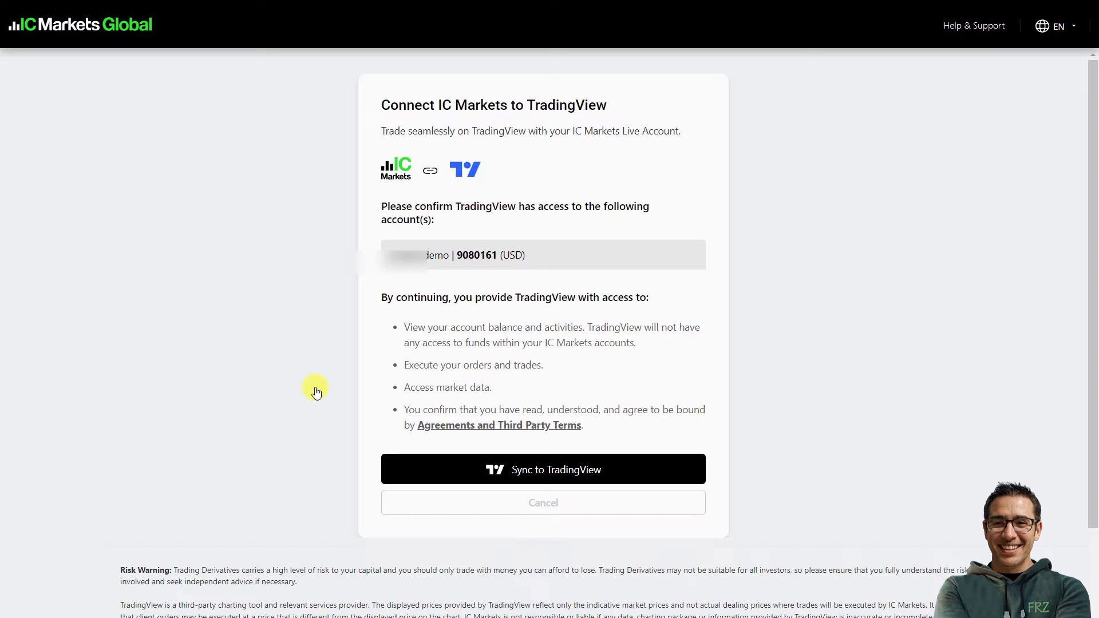
click(588, 469)
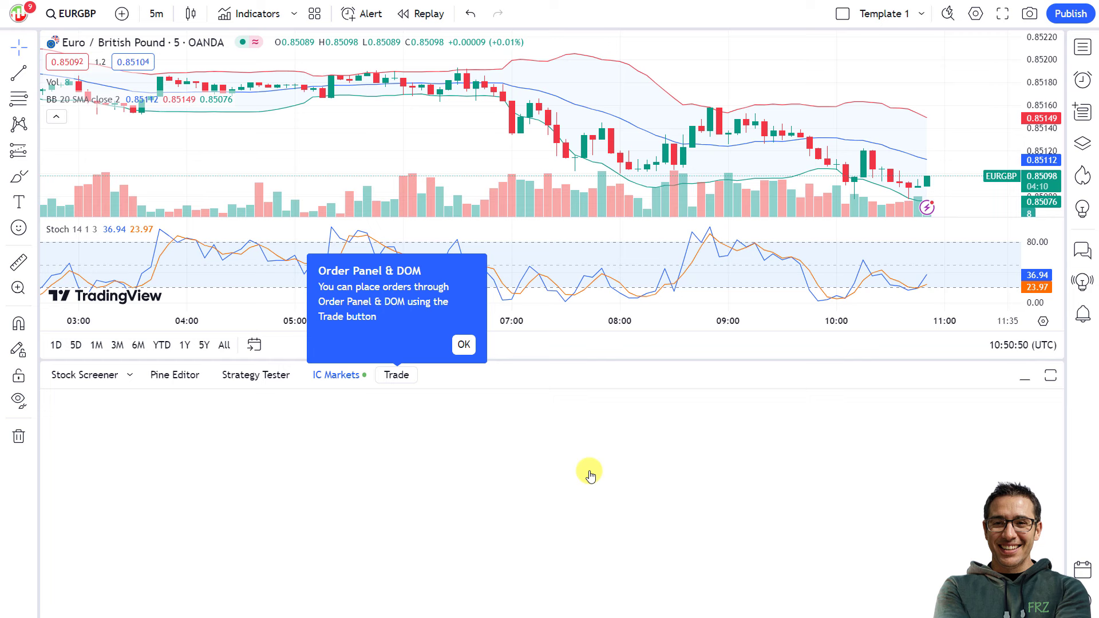
click(464, 344)
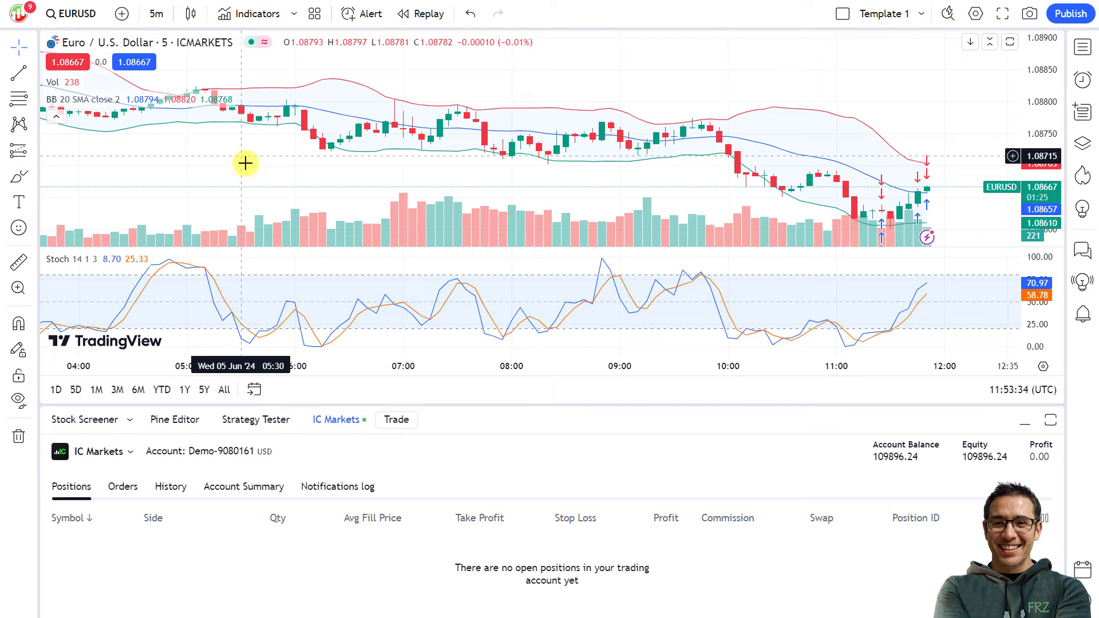
Step: Open the EURUSD order panel and try Sell/Buy and the Limit, Stop and Stop Limit types, then return to Market
click(399, 420)
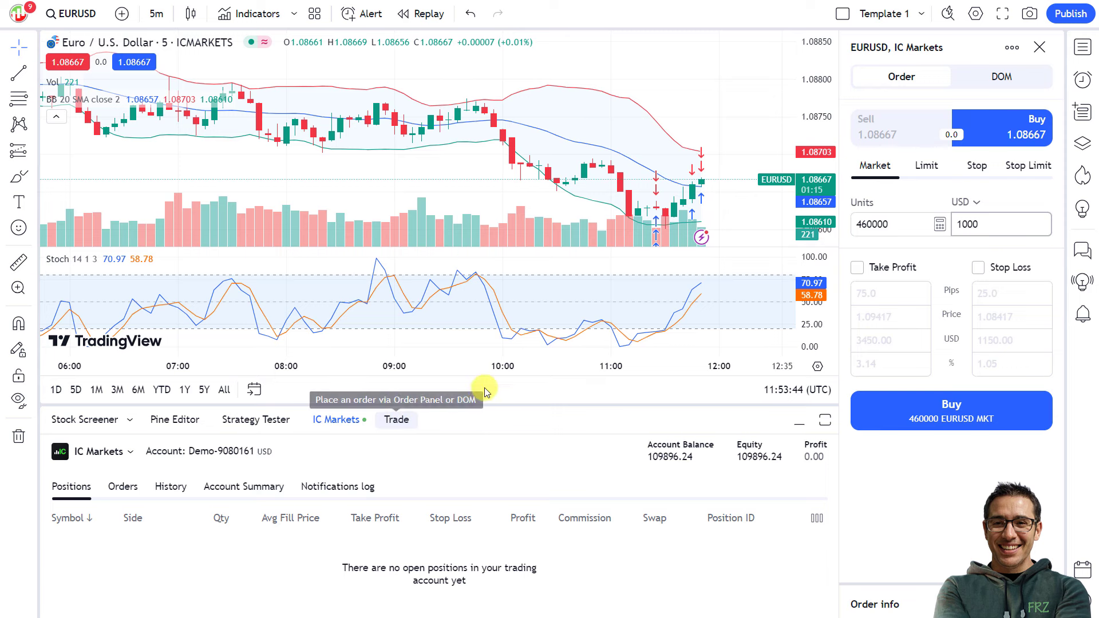
click(915, 136)
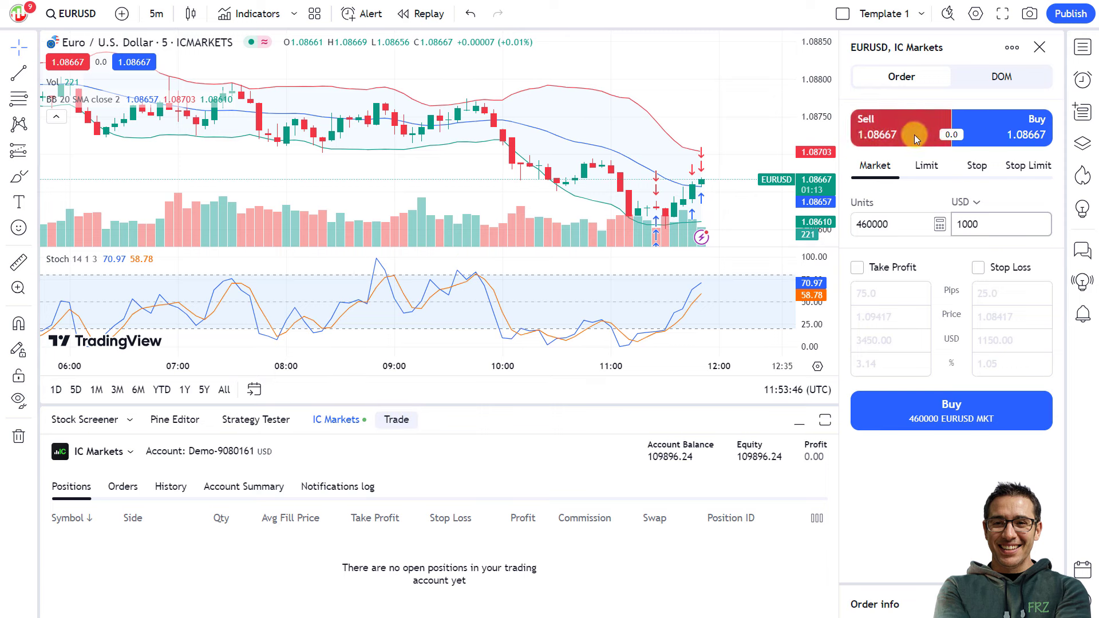
click(1017, 136)
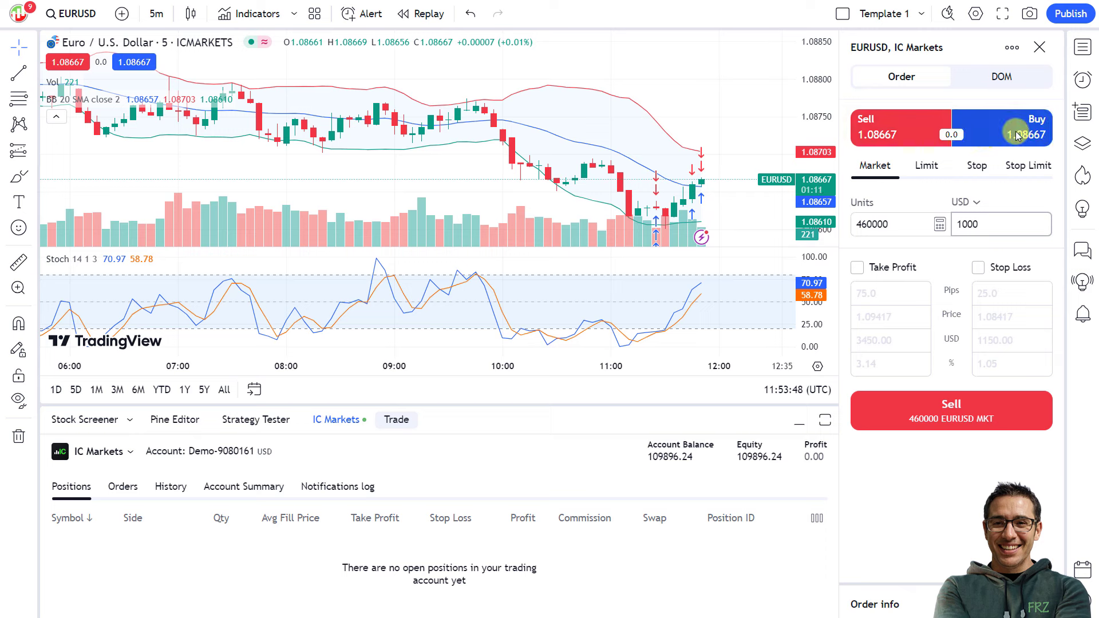
click(925, 167)
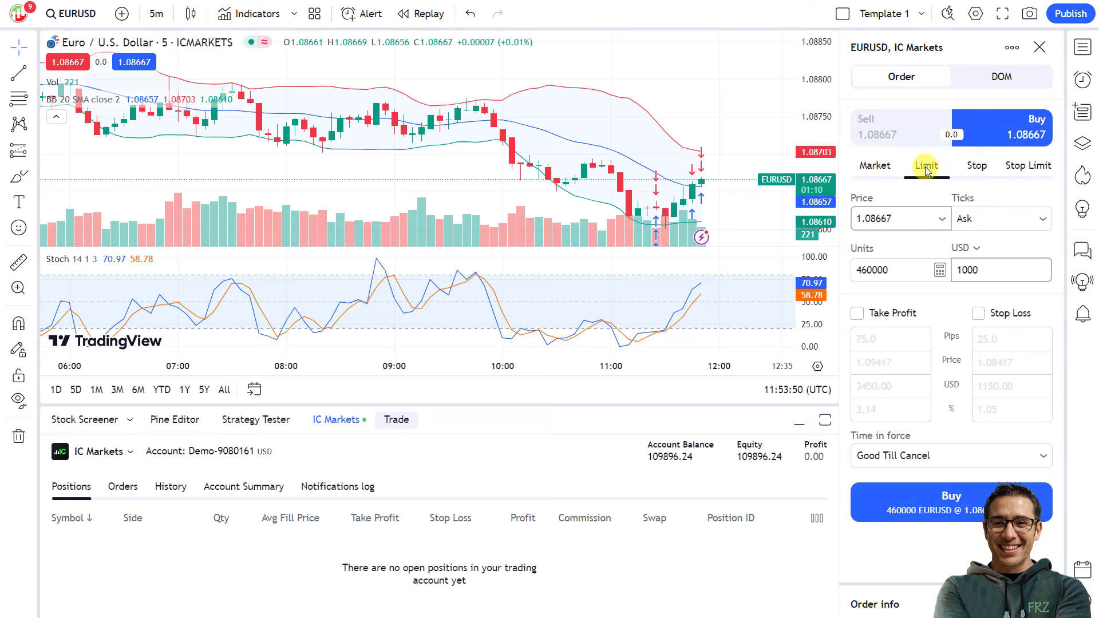
click(987, 167)
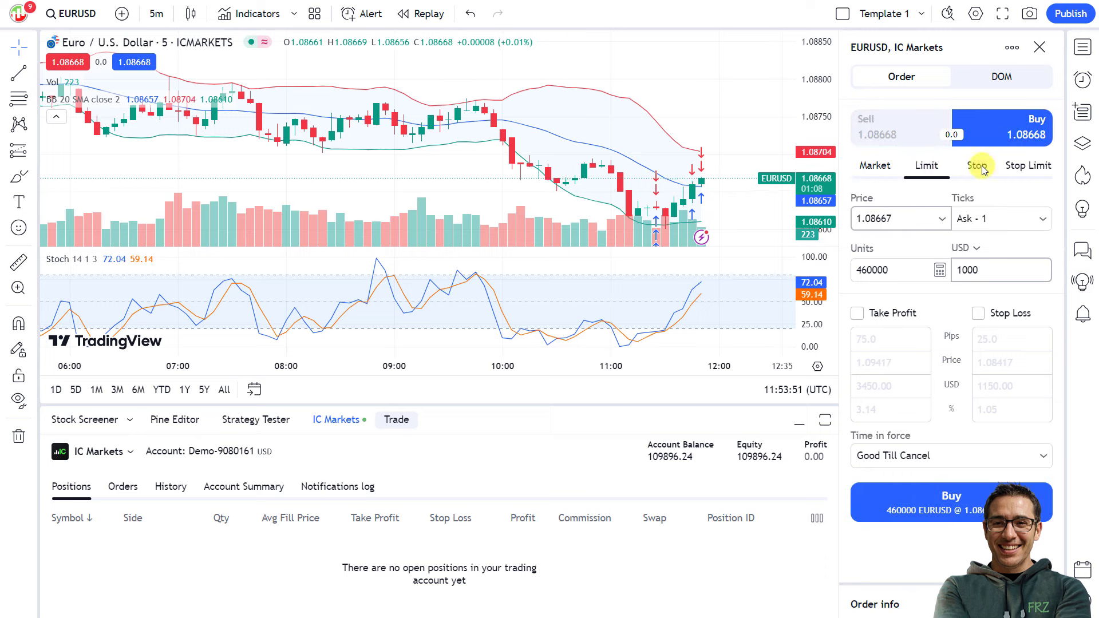
click(1029, 170)
click(876, 172)
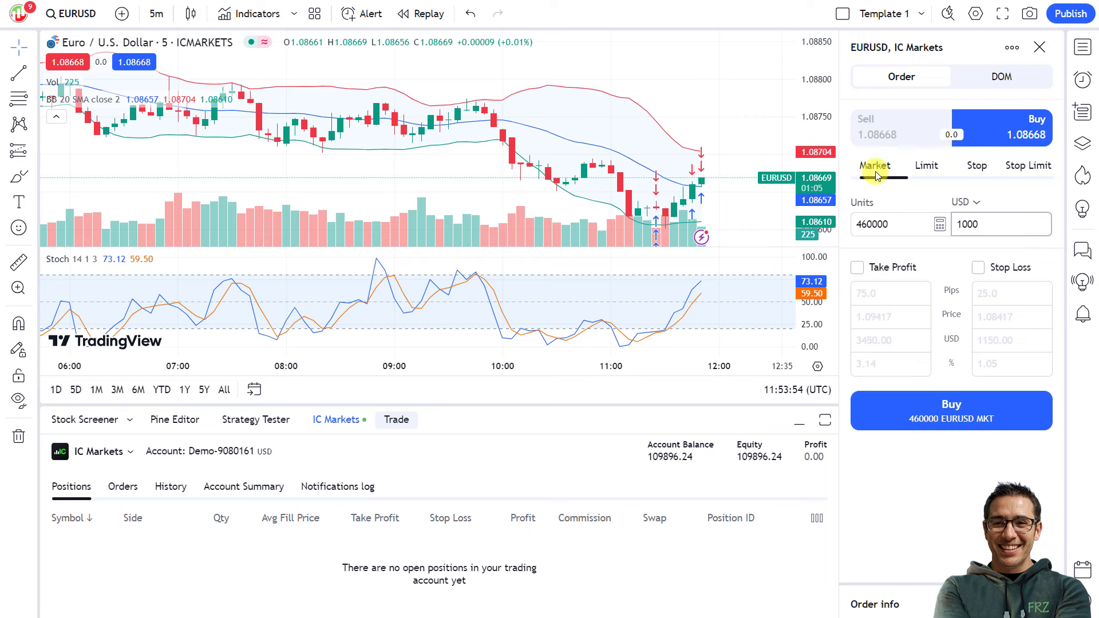
Step: Set the buy to 1000 units with a 75-pip take profit and a 25-pip stop loss
click(898, 225)
drag(898, 224, 851, 223)
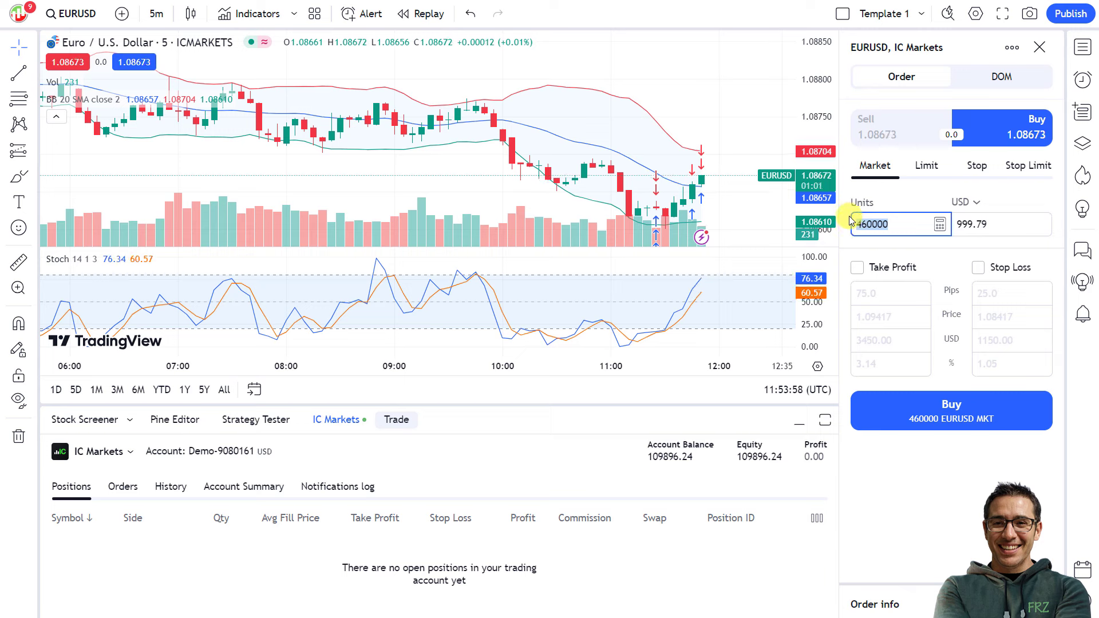
text(1000)
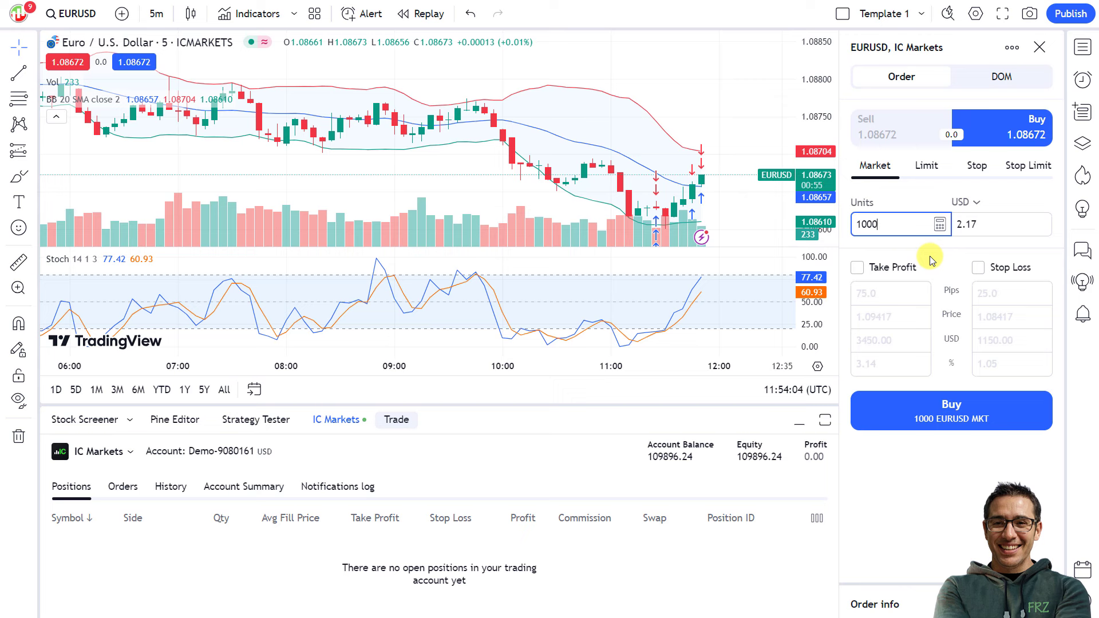
click(857, 267)
click(979, 267)
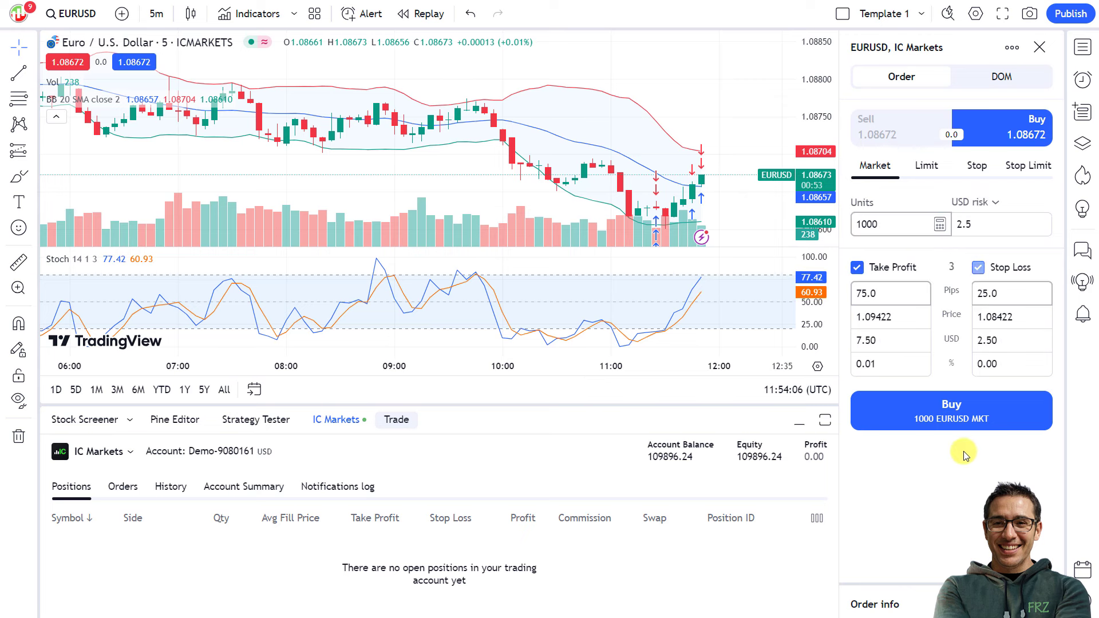
click(997, 205)
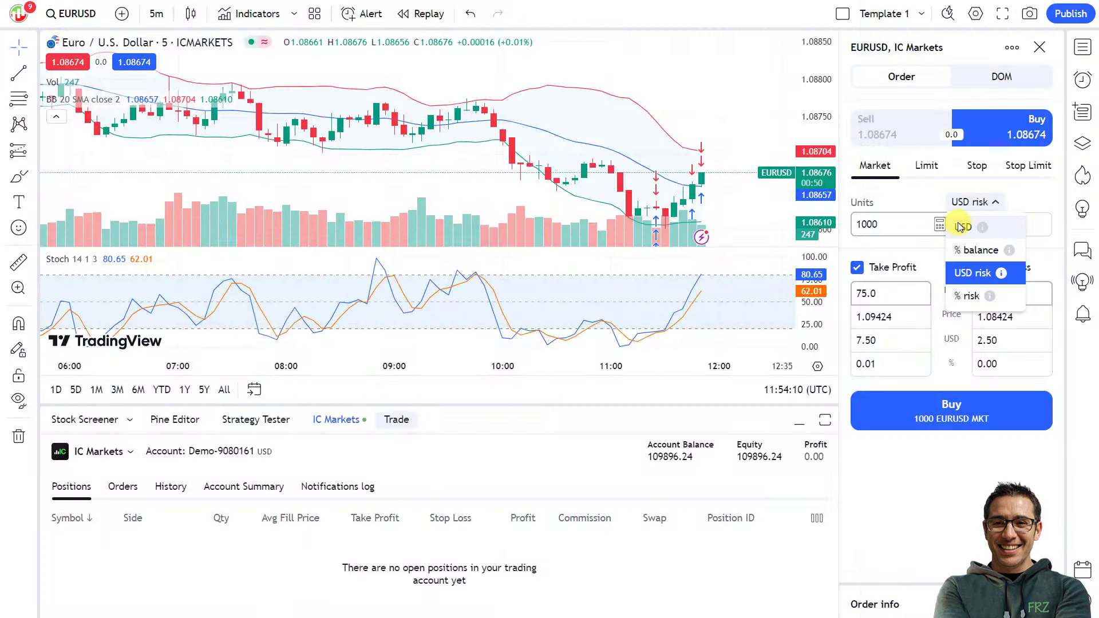
Step: Size the EURUSD buy at 1% of balance instead of 1000 units
click(954, 235)
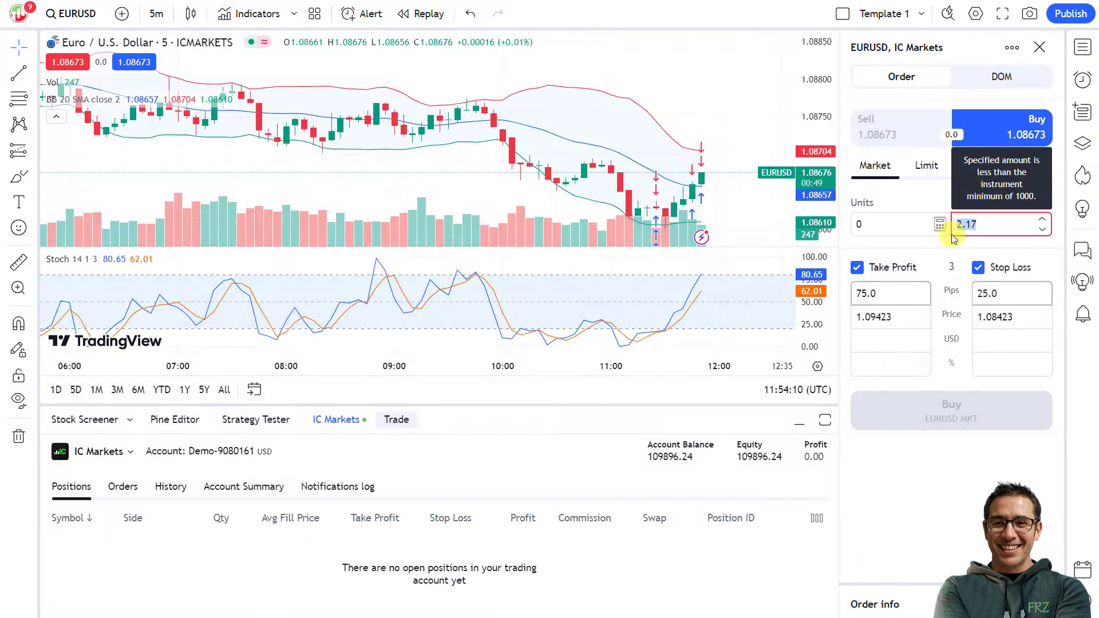
click(882, 224)
text(100)
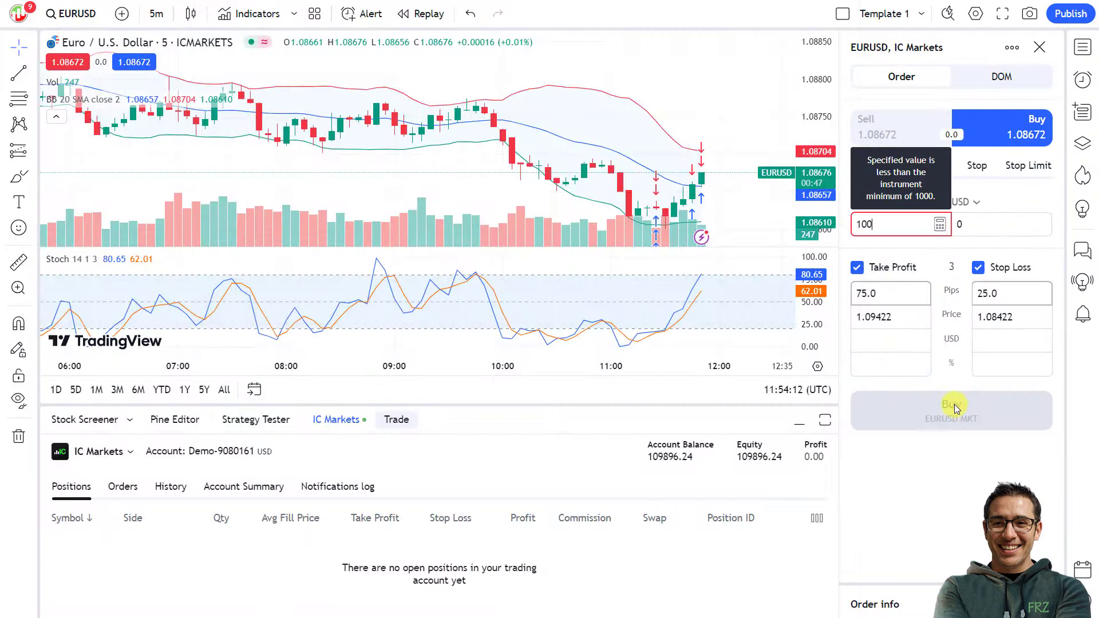
text(0)
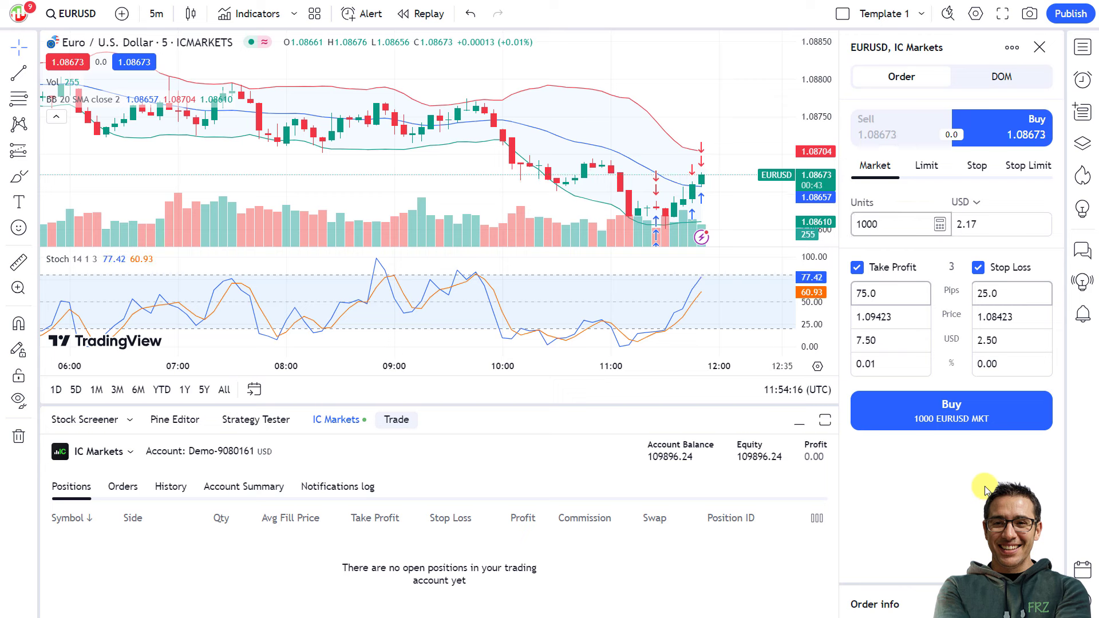
click(976, 201)
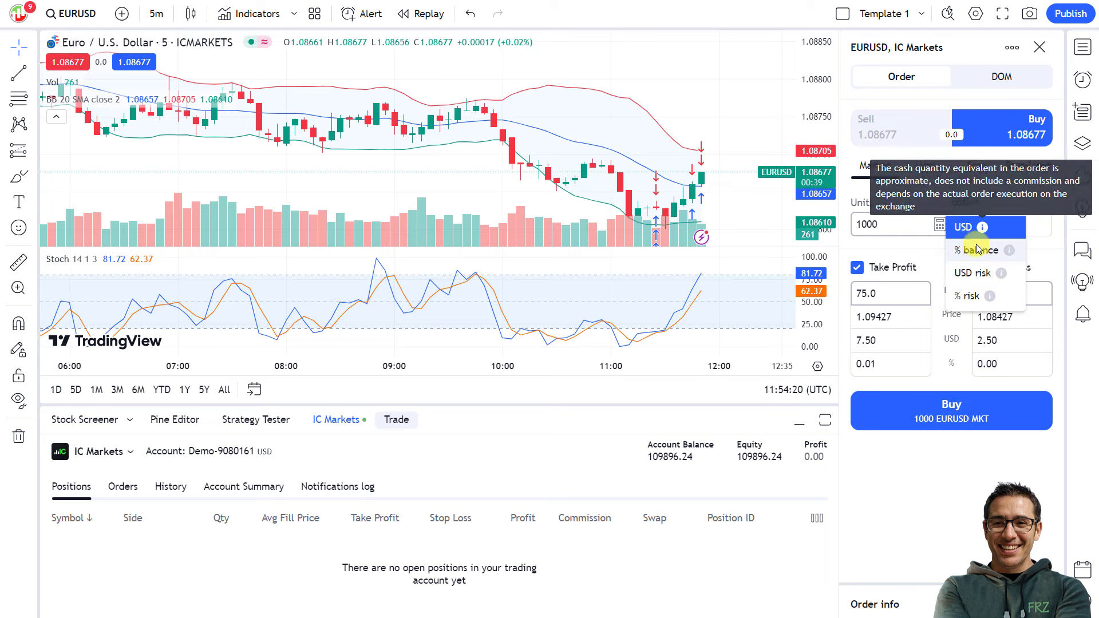
click(977, 240)
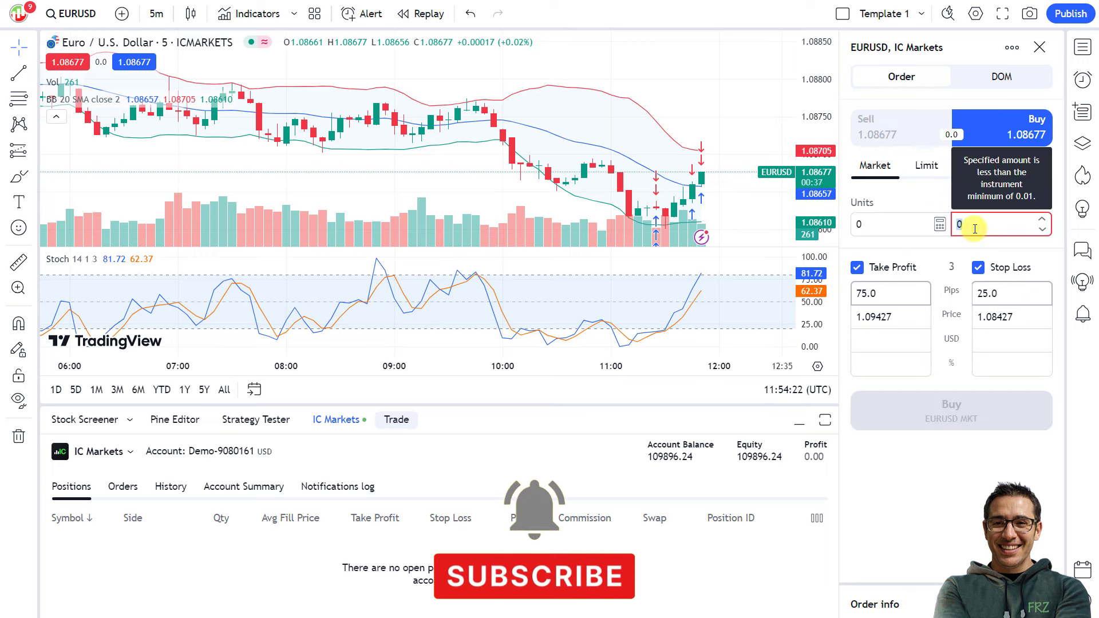
text(1)
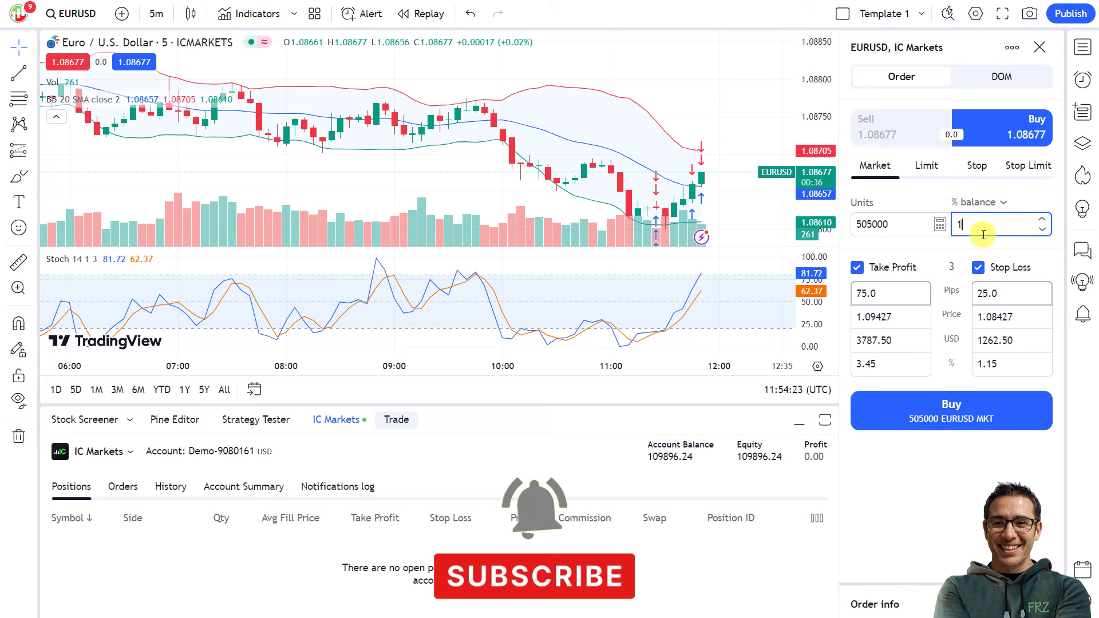
Step: Drop the take profit and stop loss and submit the 505000-unit market buy
click(857, 267)
click(979, 267)
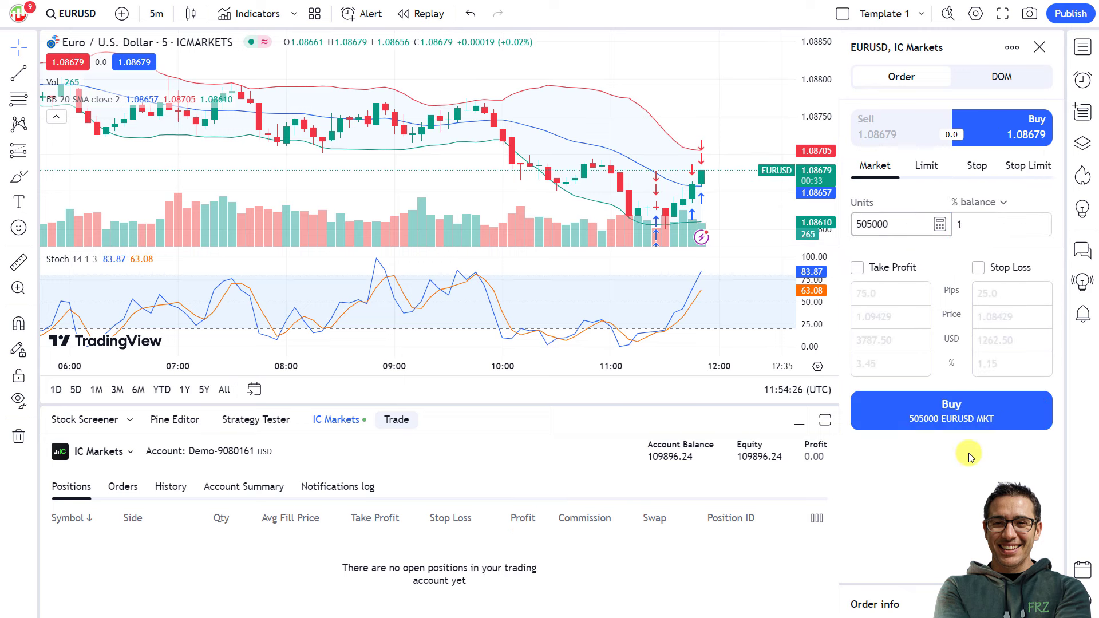
click(969, 407)
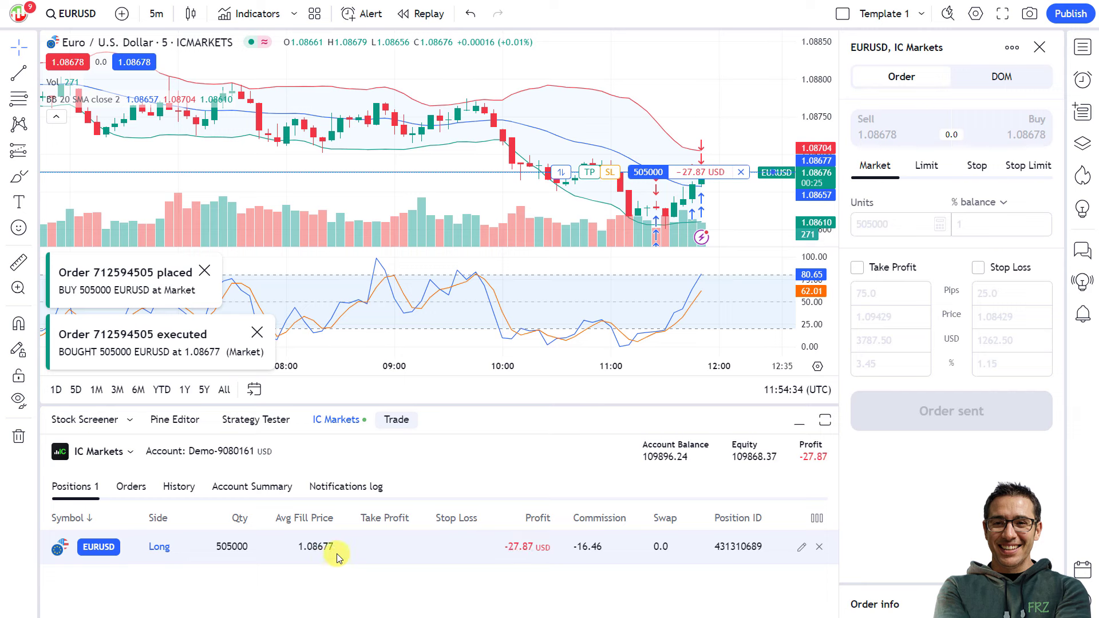
Step: Check the Orders, History, Account Summary and Notifications log tabs, then edit the EURUSD long position
click(129, 487)
click(188, 488)
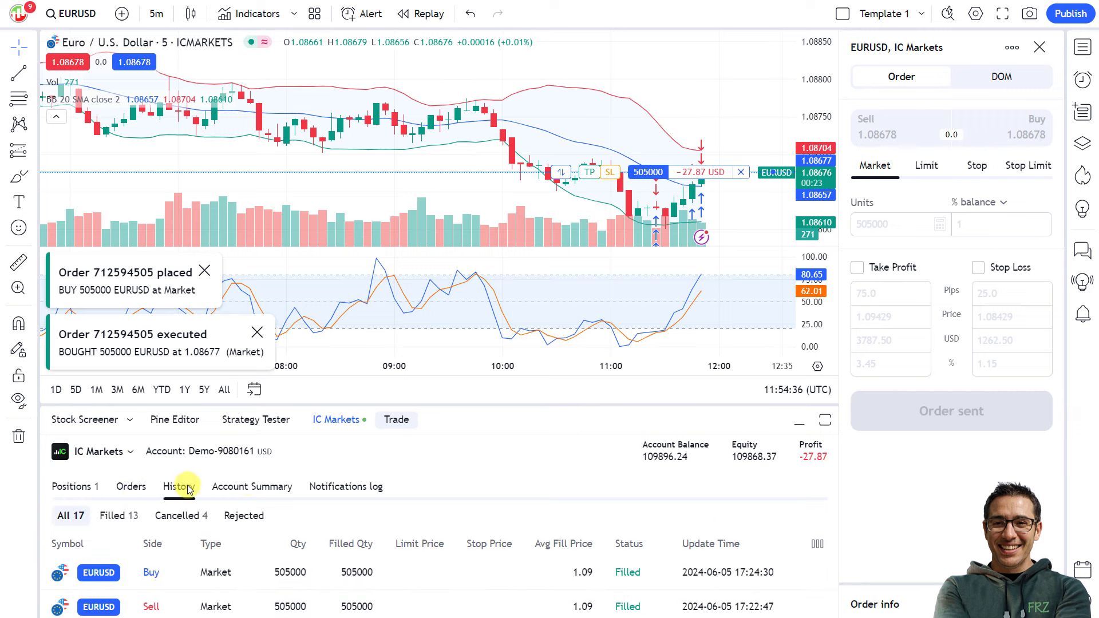
click(252, 486)
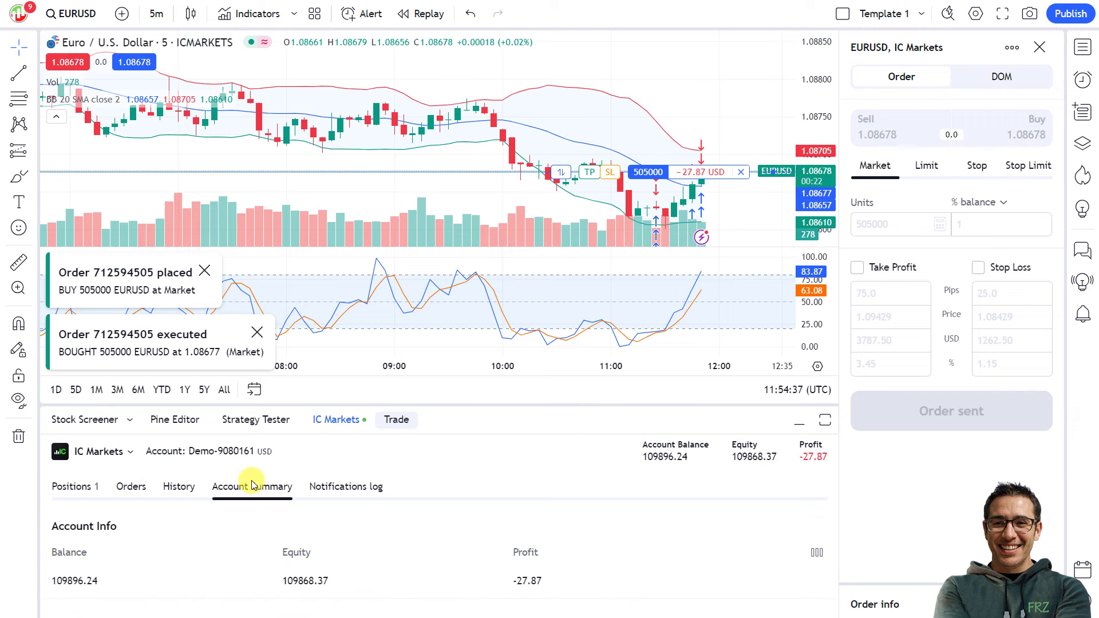
click(342, 488)
click(91, 488)
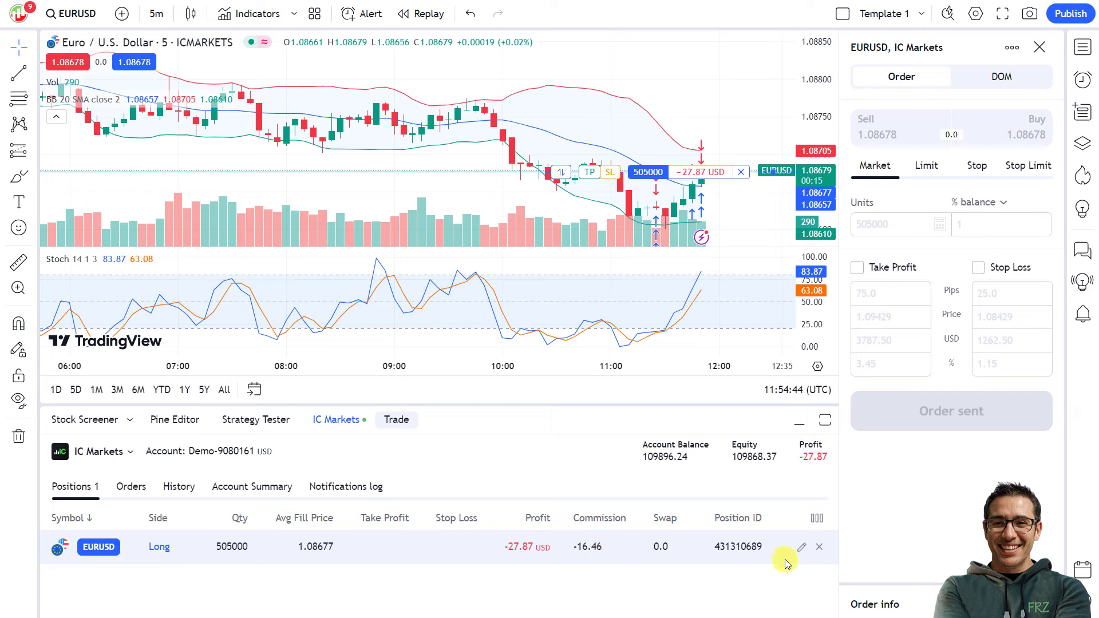
click(801, 548)
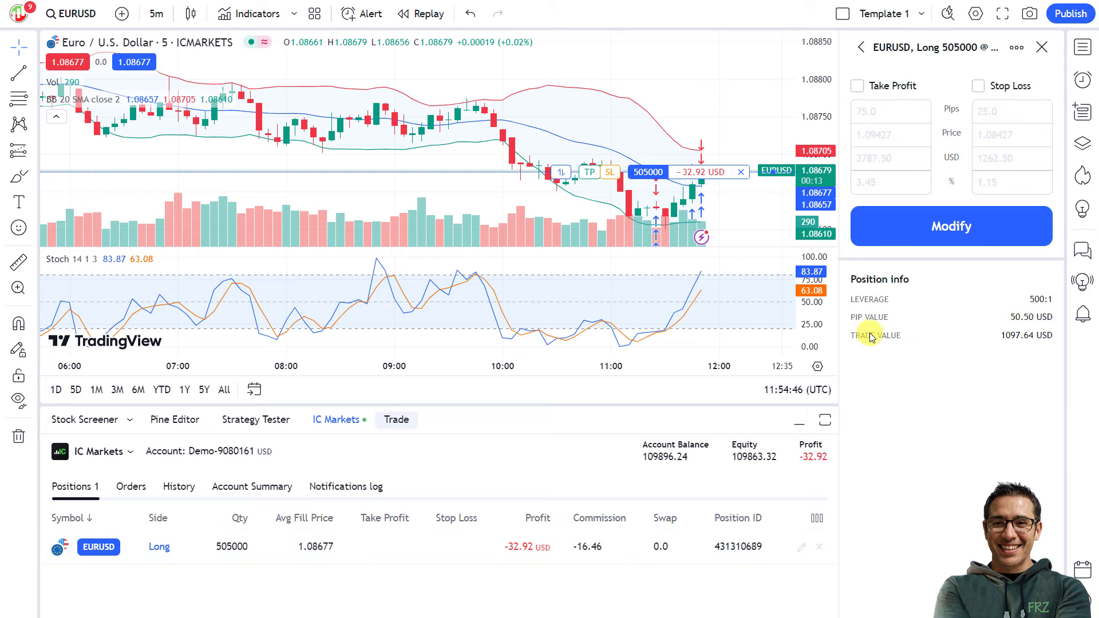
Step: Add take profit 1.09427 and stop loss 1.08427 to the EURUSD long, then close the position
click(857, 87)
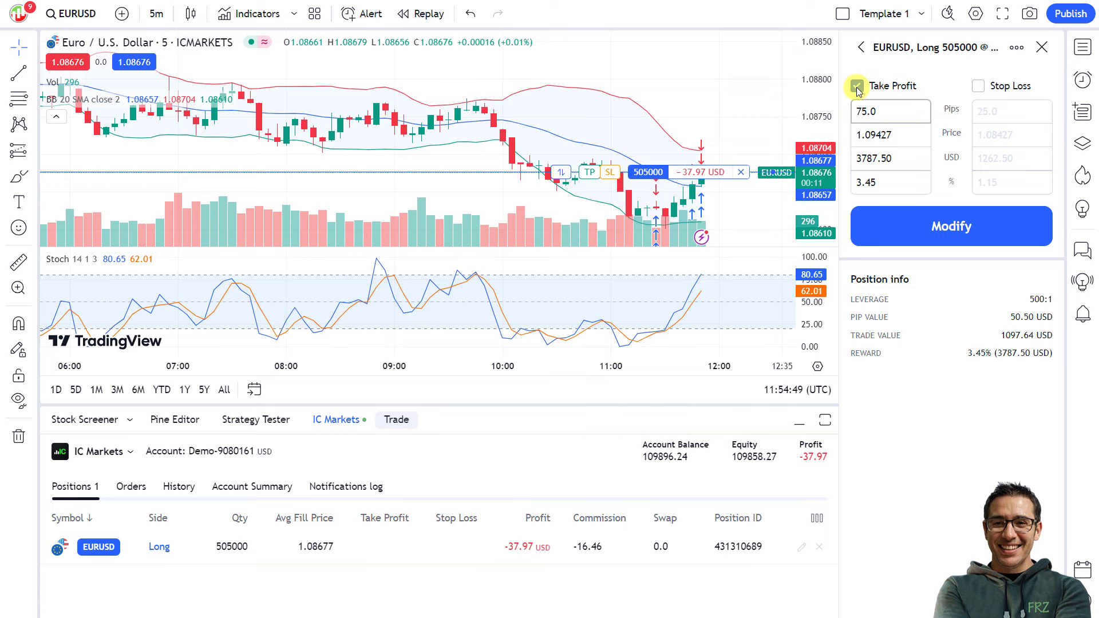
click(979, 85)
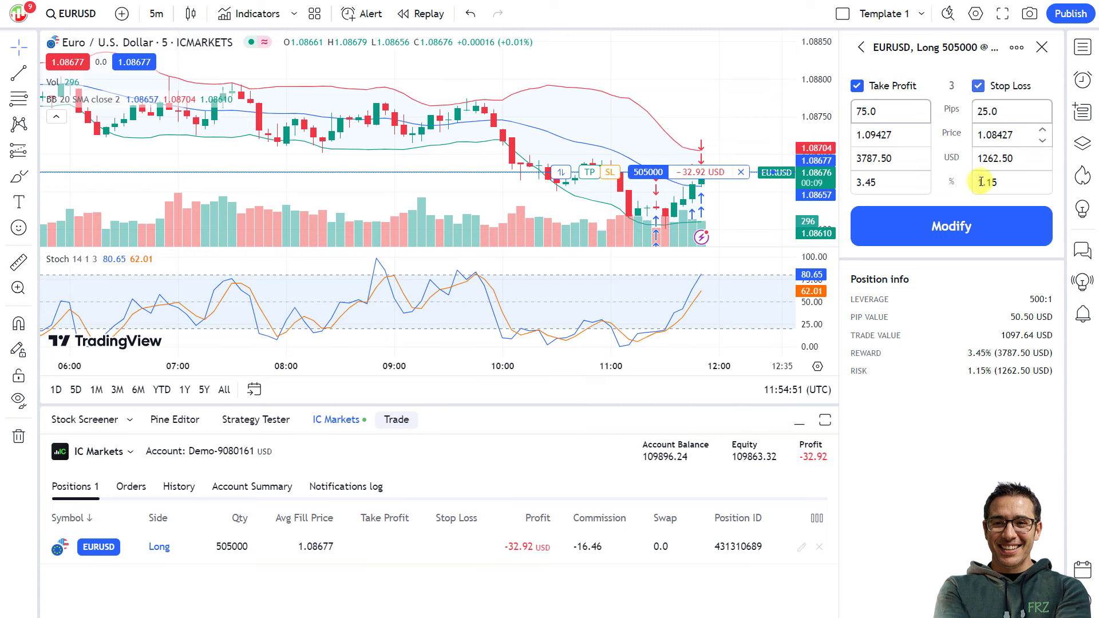
click(944, 226)
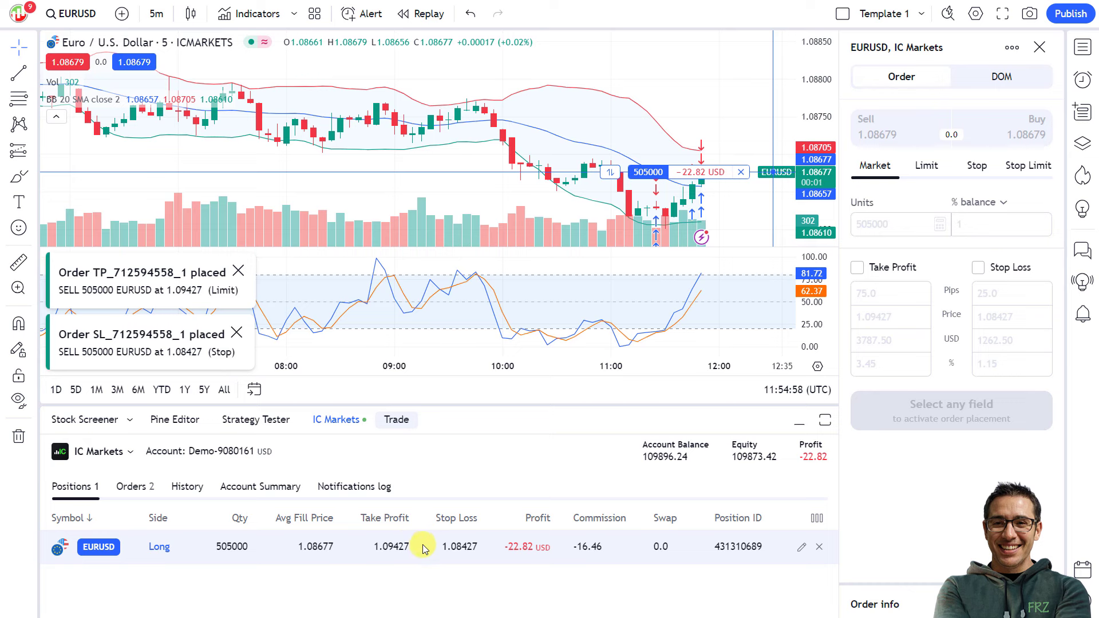
click(819, 547)
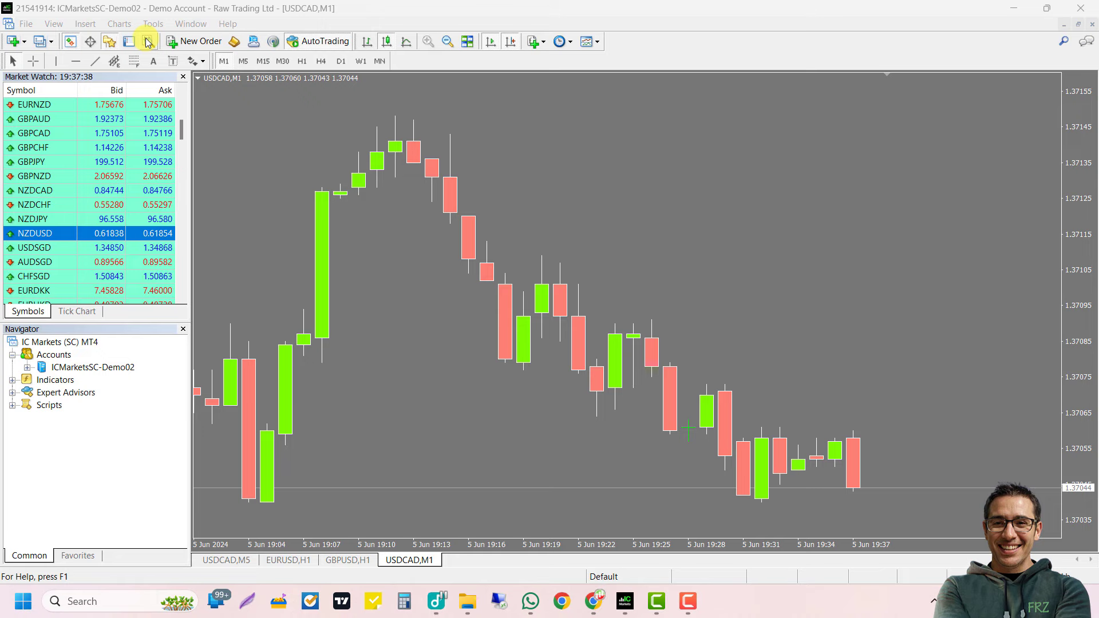
Step: Open MT4's Strategy Tester panel from the toolbar under the USDCAD chart
click(149, 42)
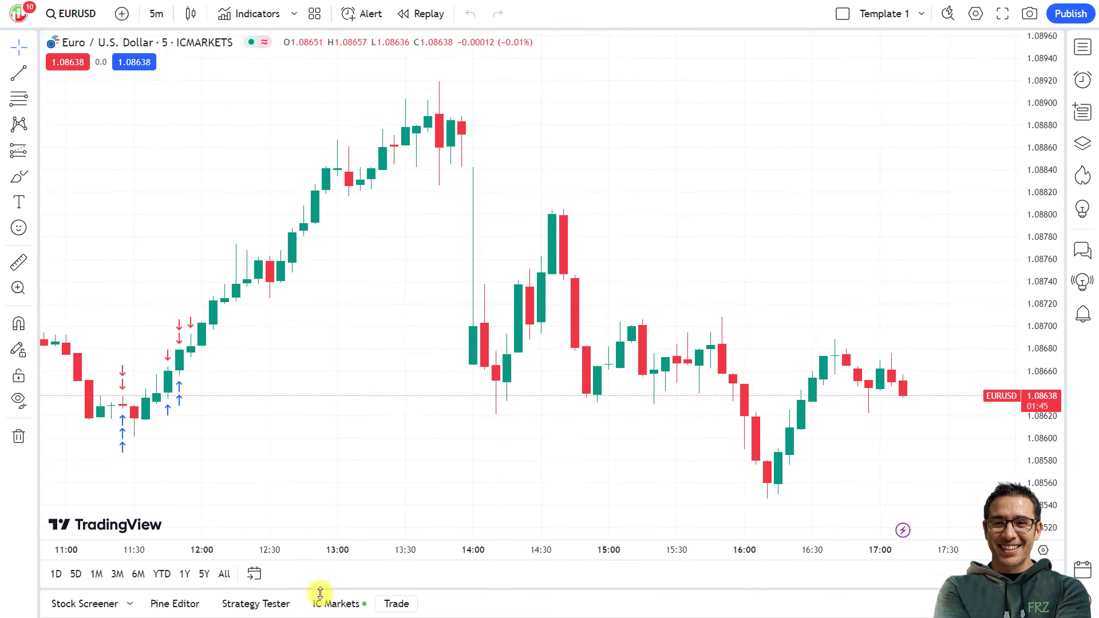
Step: Open the Strategy Tester tab below the EURUSD 5-minute chart
click(277, 604)
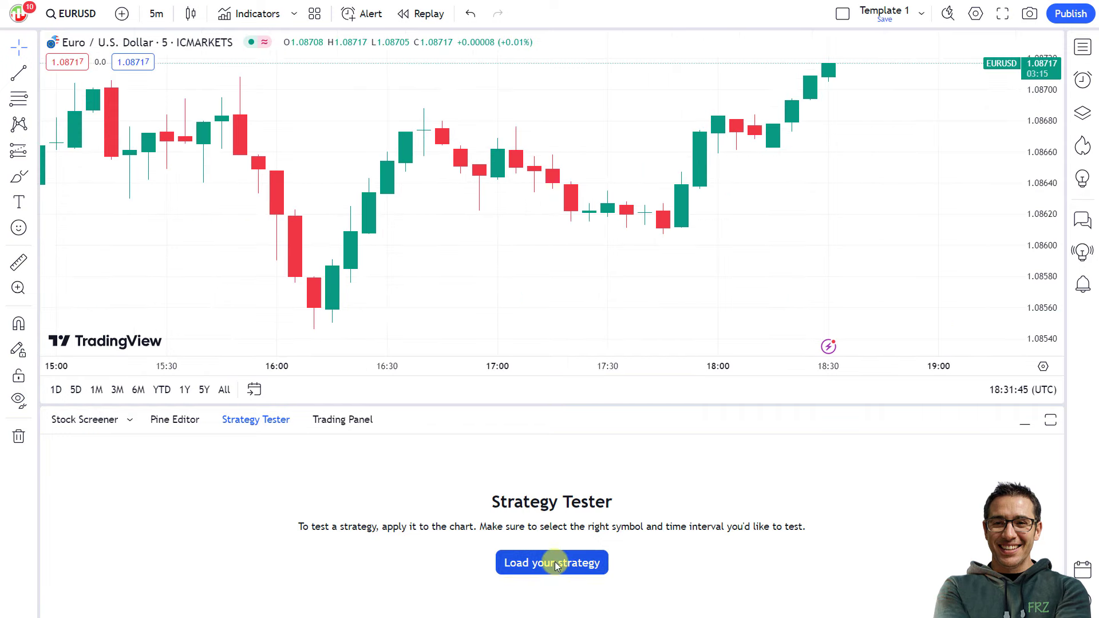
Step: Search 'strategy' and load the community ANN Strategy v2 onto the EURUSD chart
click(555, 565)
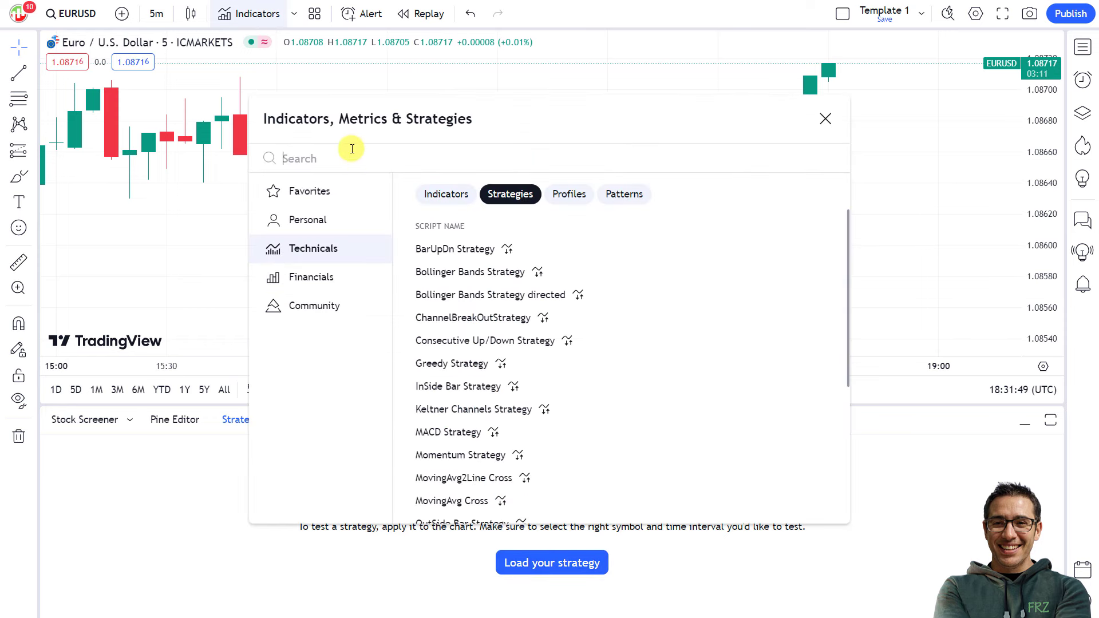
text(strategy)
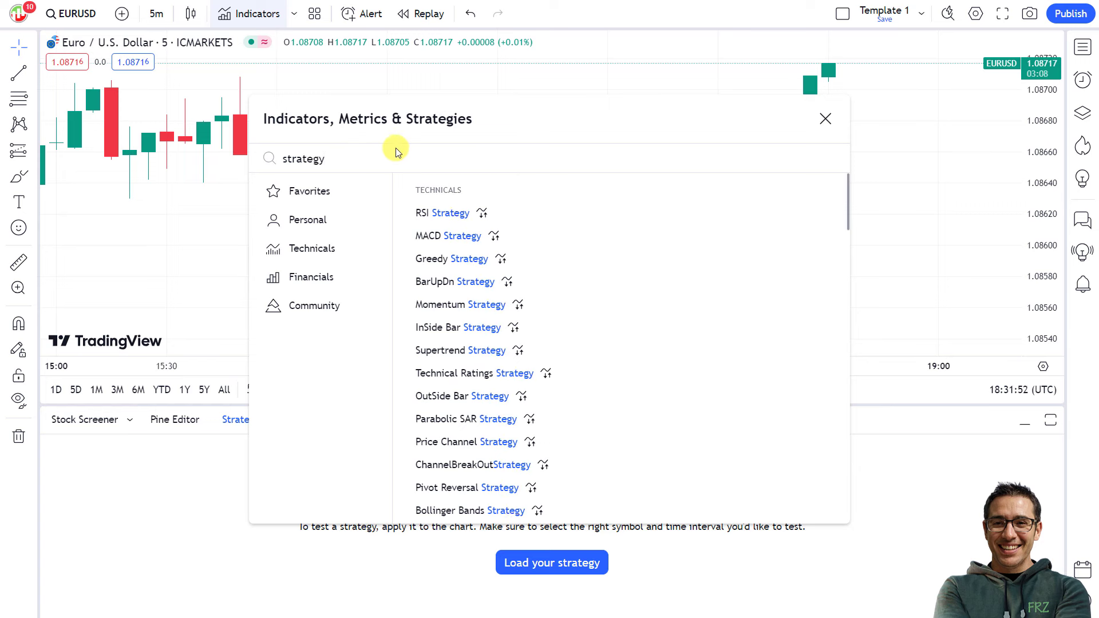
scroll(634, 256, down, 2)
scroll(633, 259, down, 1)
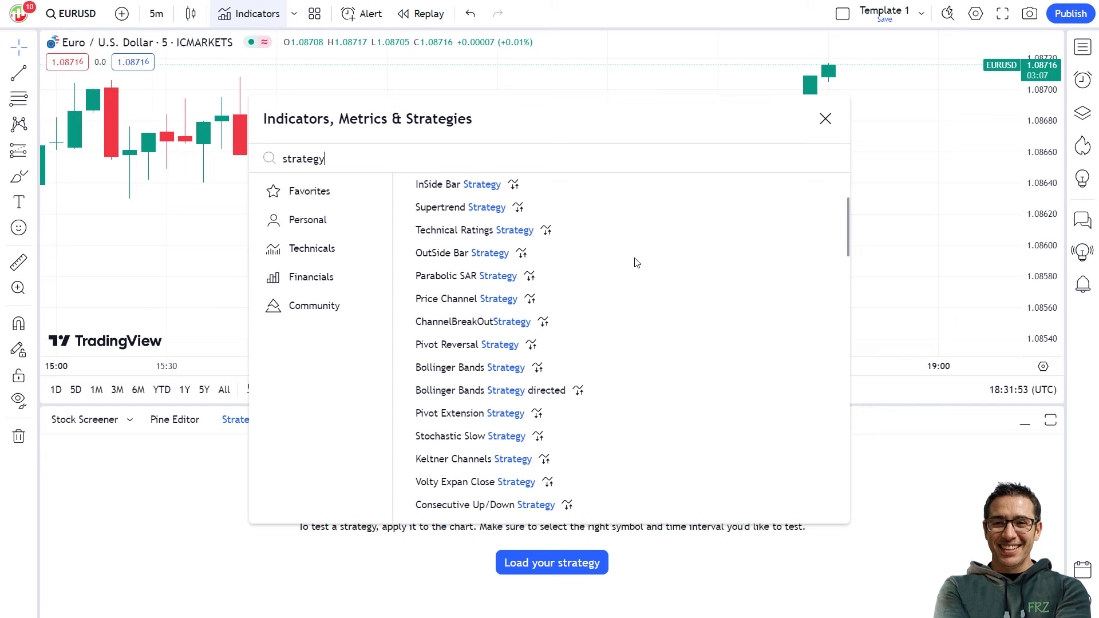
scroll(637, 263, down, 5)
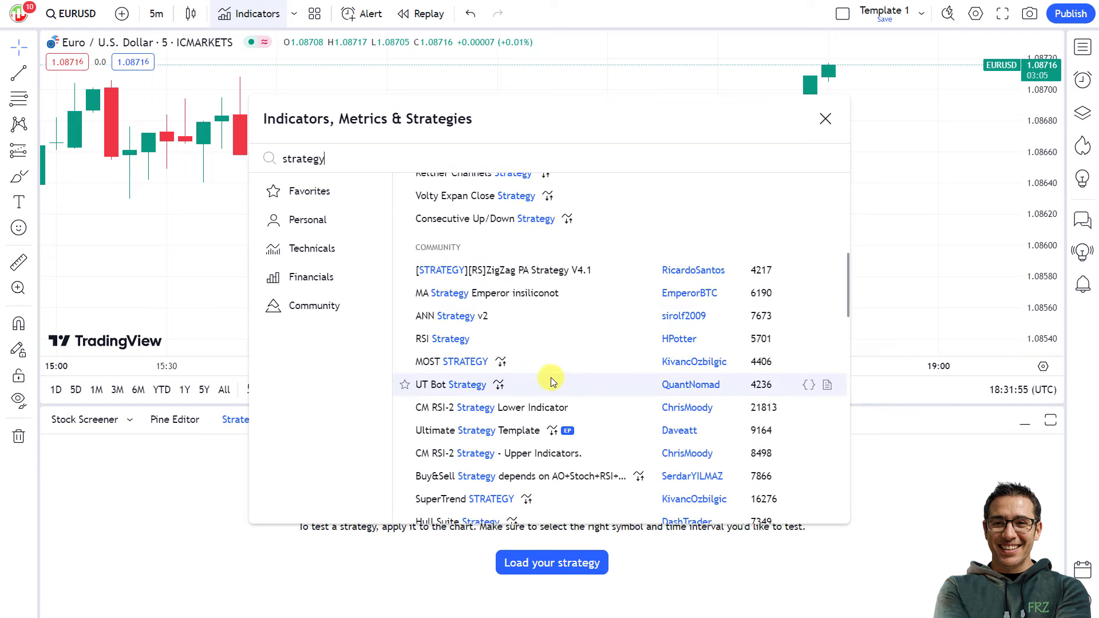
click(473, 315)
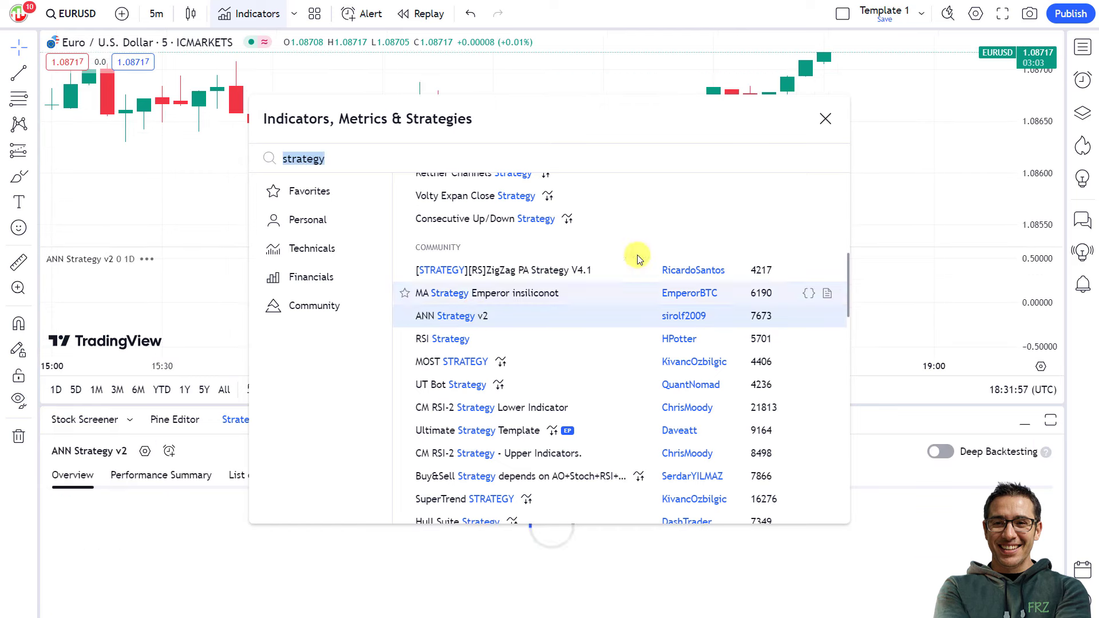
click(826, 119)
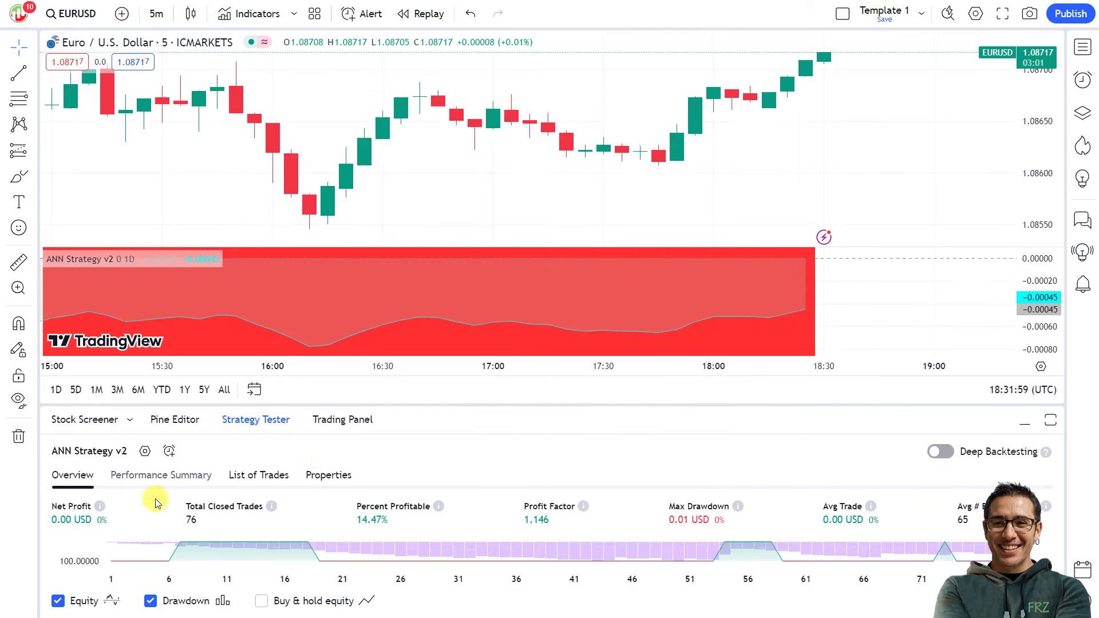
Step: Review the tester's Performance Summary, List of Trades and Properties, then return to the Overview
click(166, 480)
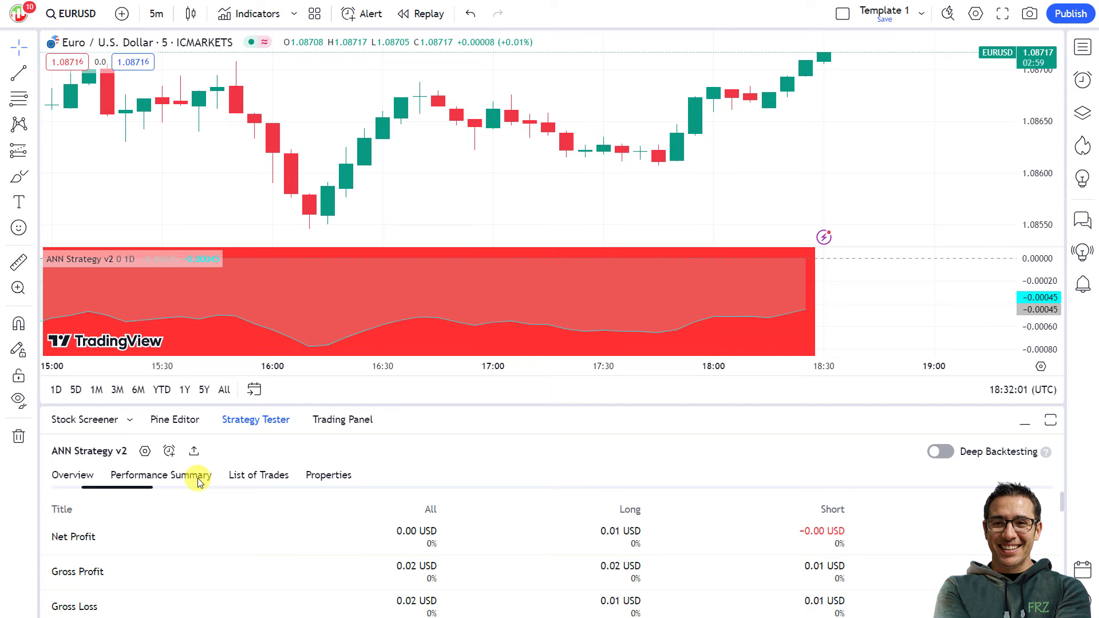
click(263, 476)
click(324, 474)
click(72, 474)
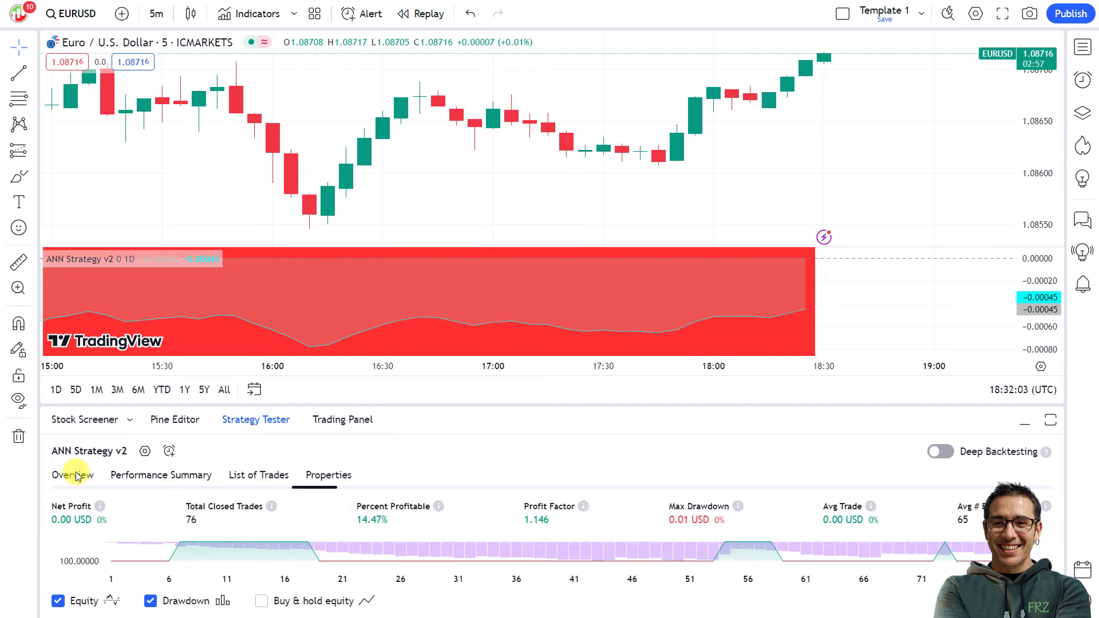
Step: Set ANN Strategy v2's timeframe to 1 hour and apply the settings
click(146, 452)
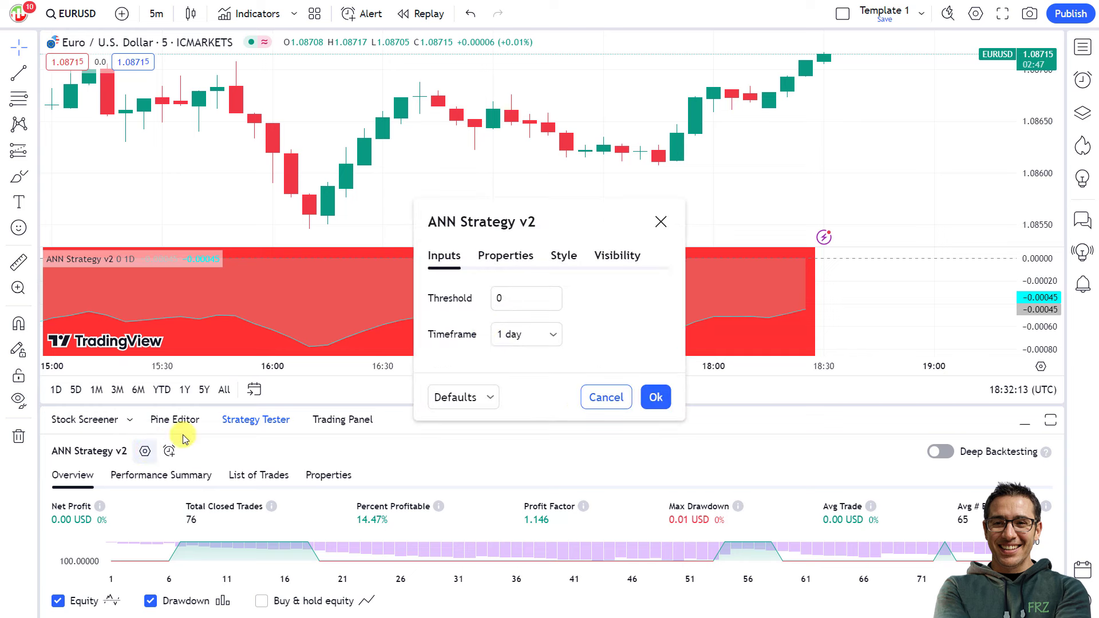
click(549, 333)
click(534, 394)
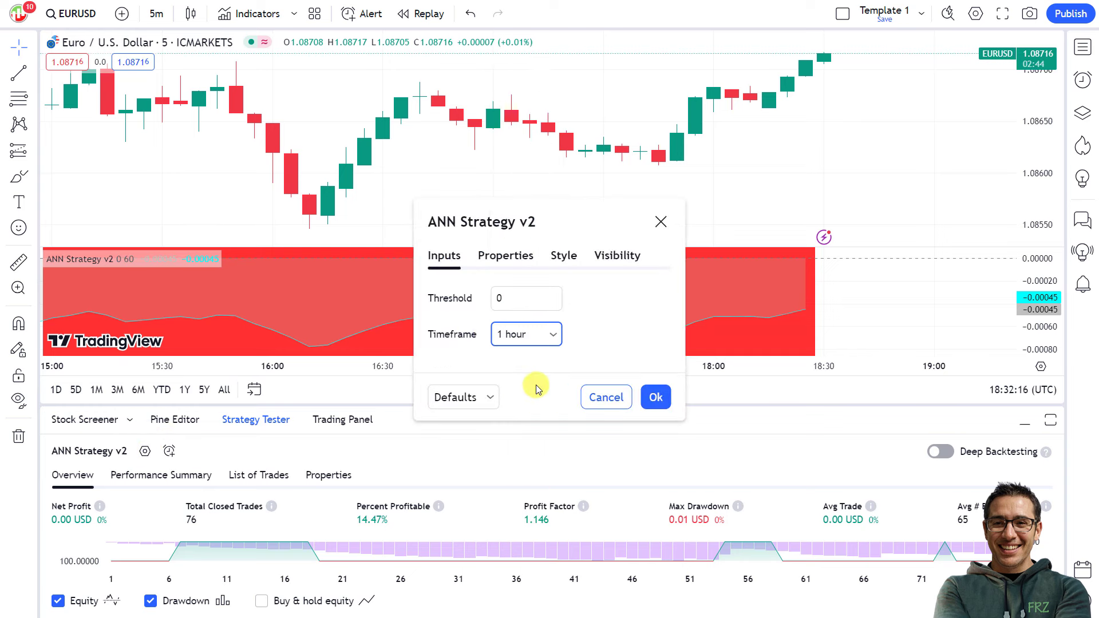
click(524, 256)
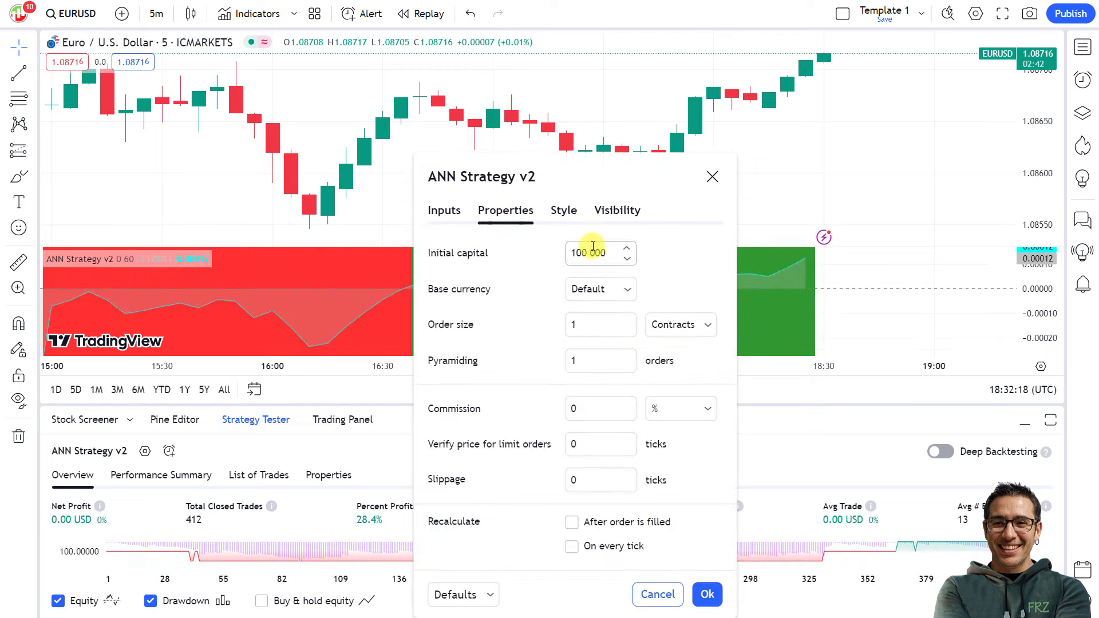
click(612, 212)
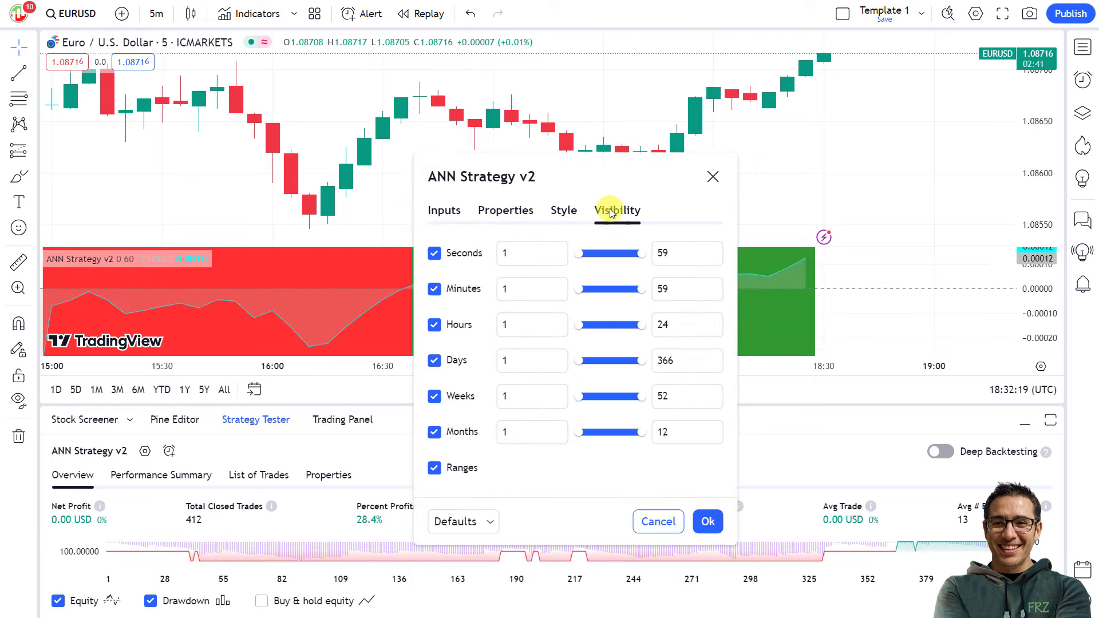
click(575, 211)
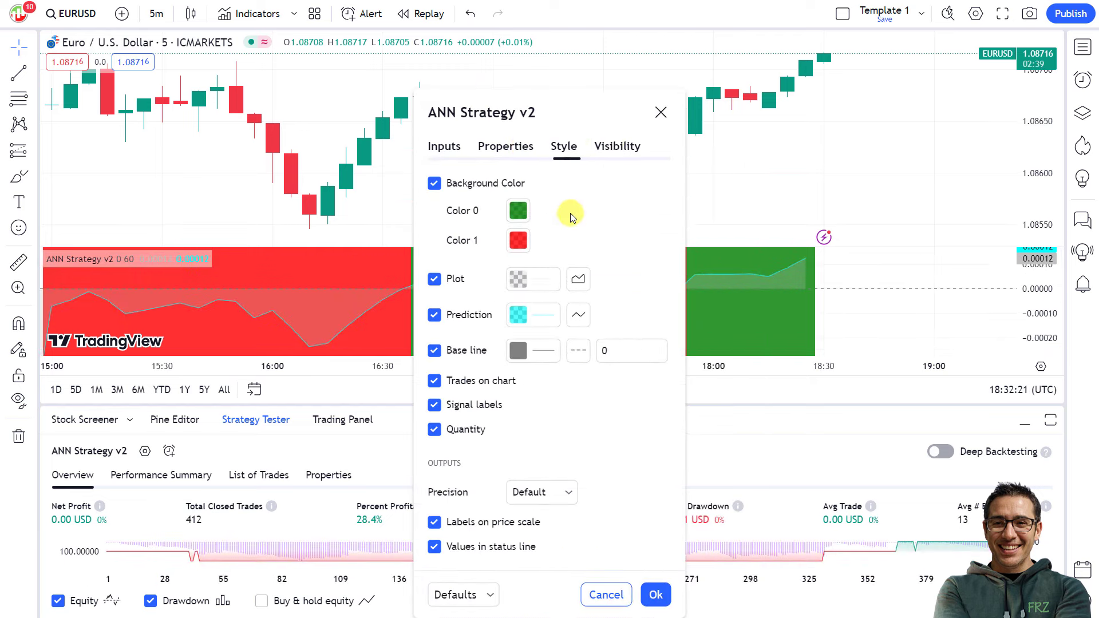
click(656, 595)
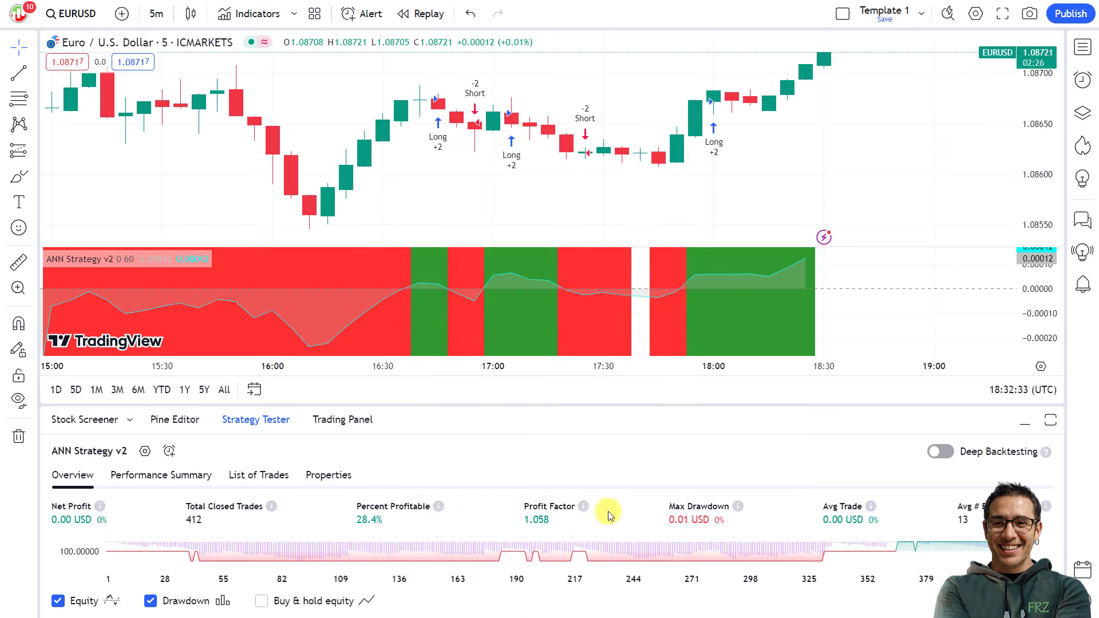
Step: Create 'Alert 1' on ANN Strategy v2 with email and sound notifications added
click(169, 452)
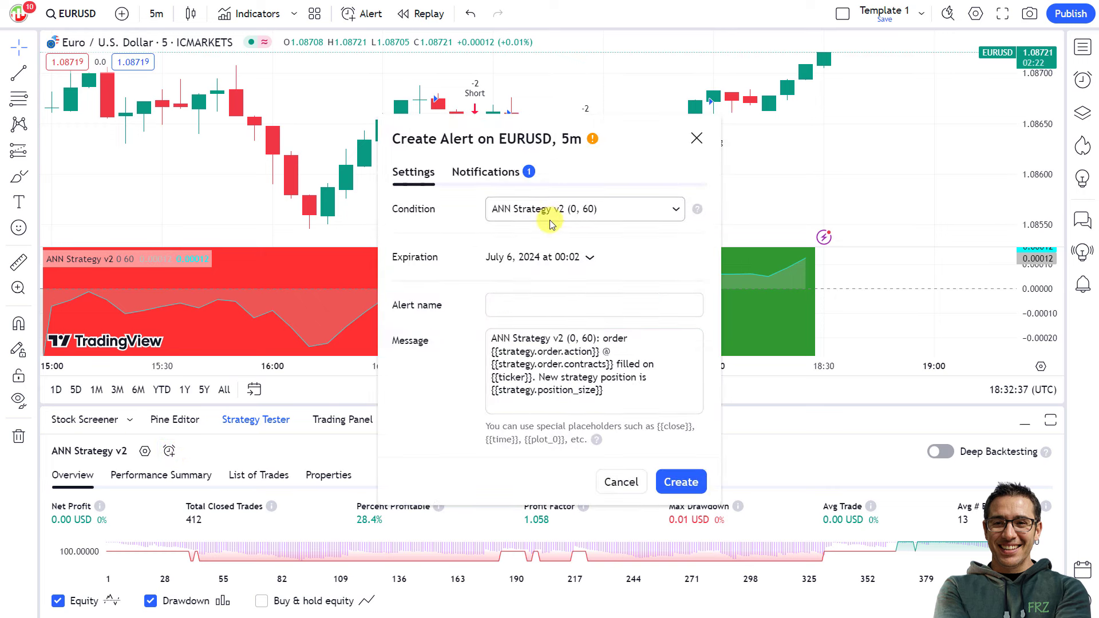
click(512, 299)
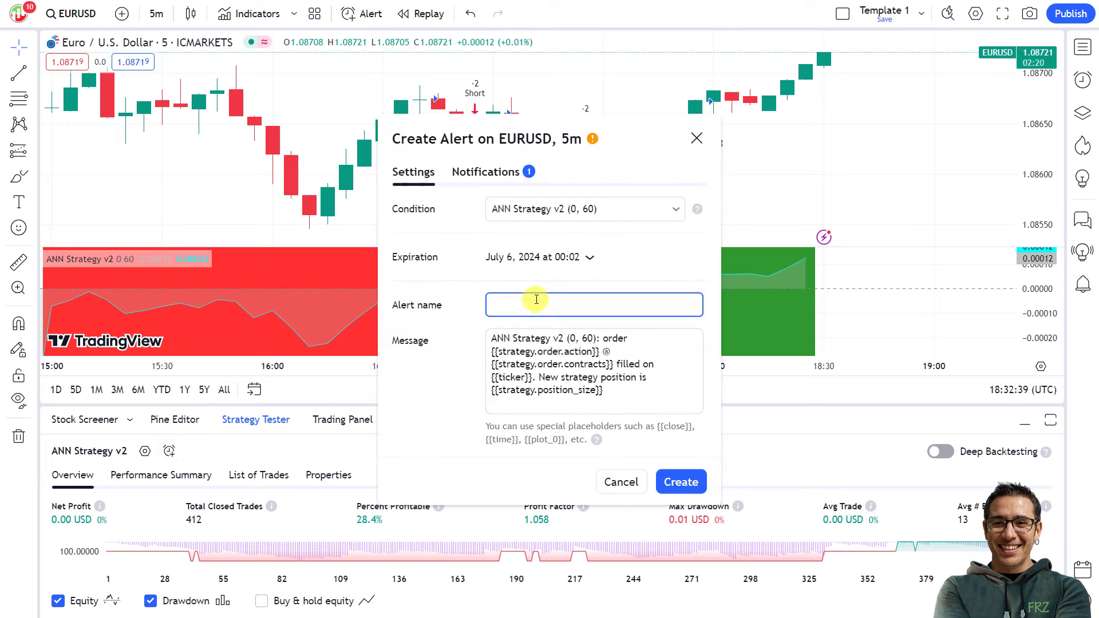
text(Alert 1)
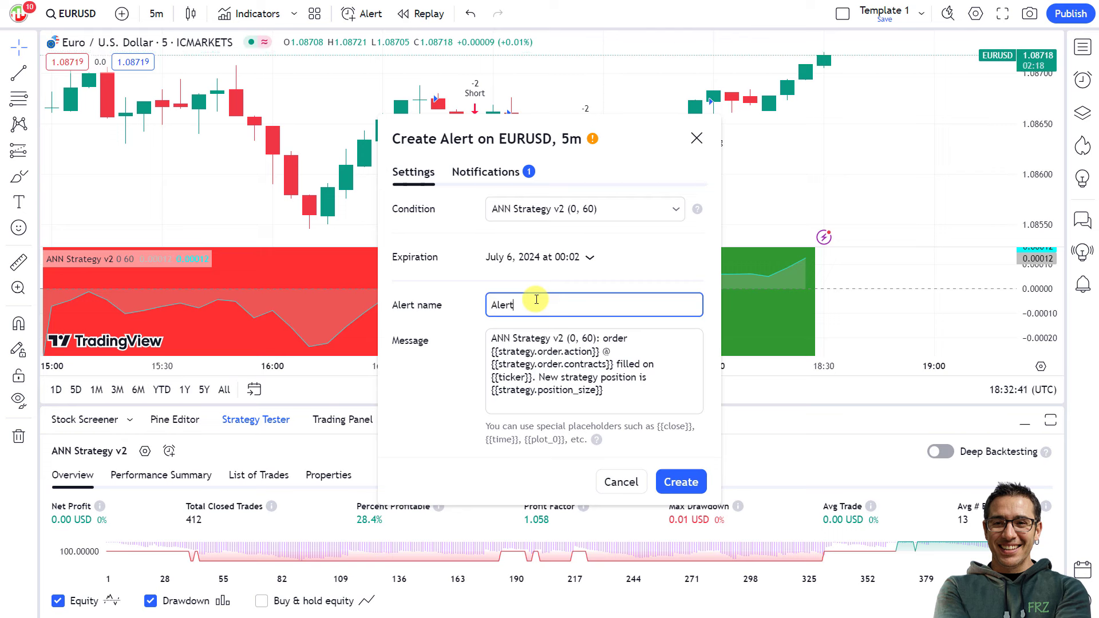
click(496, 171)
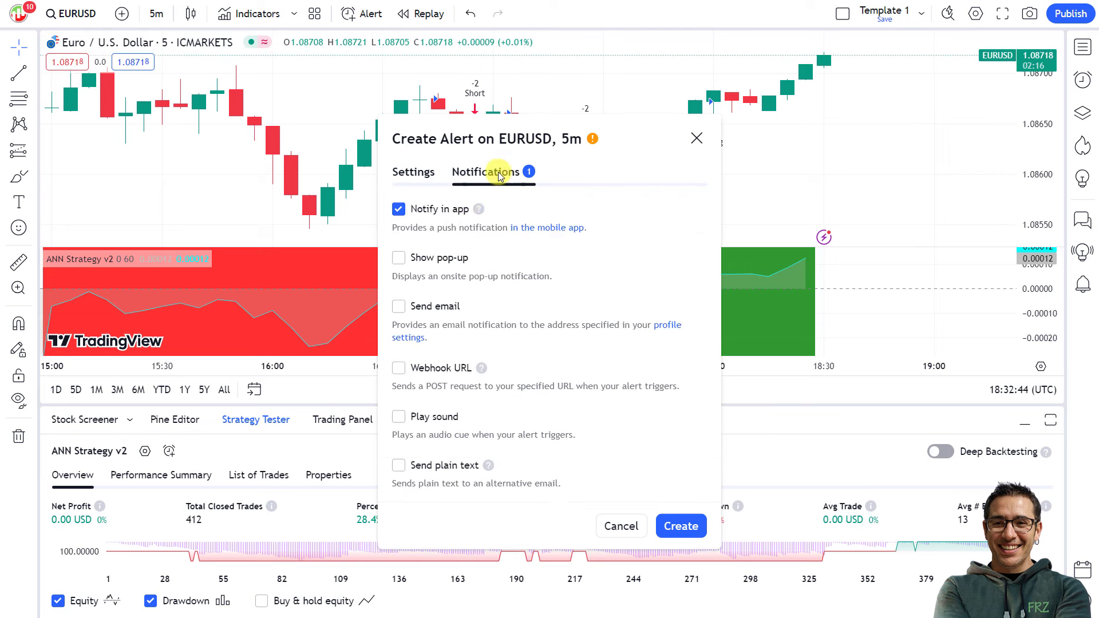
click(404, 313)
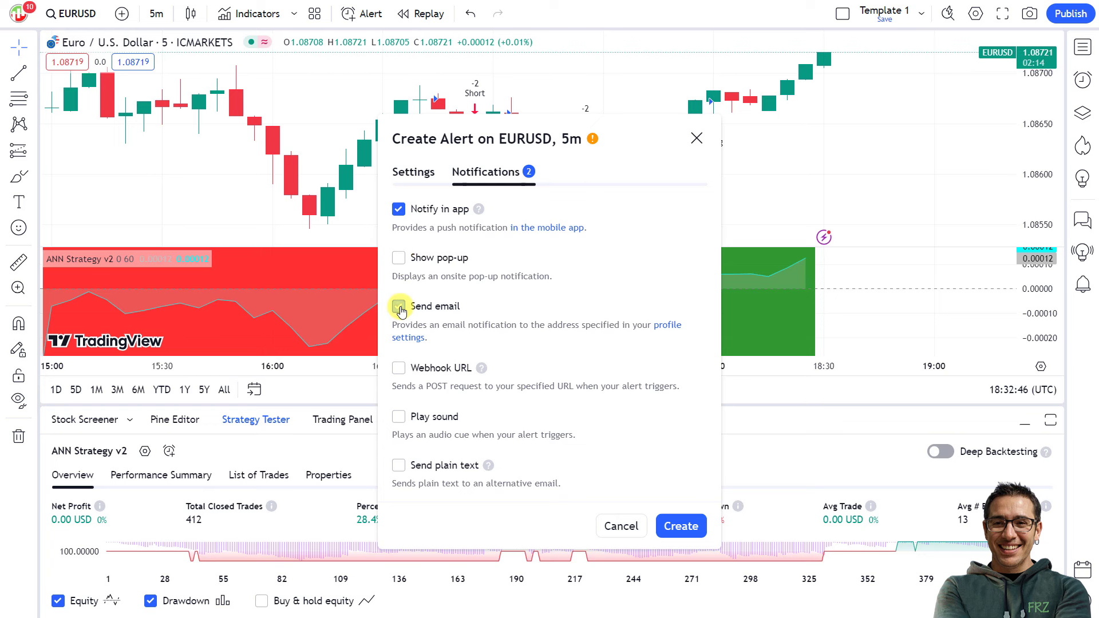
click(398, 419)
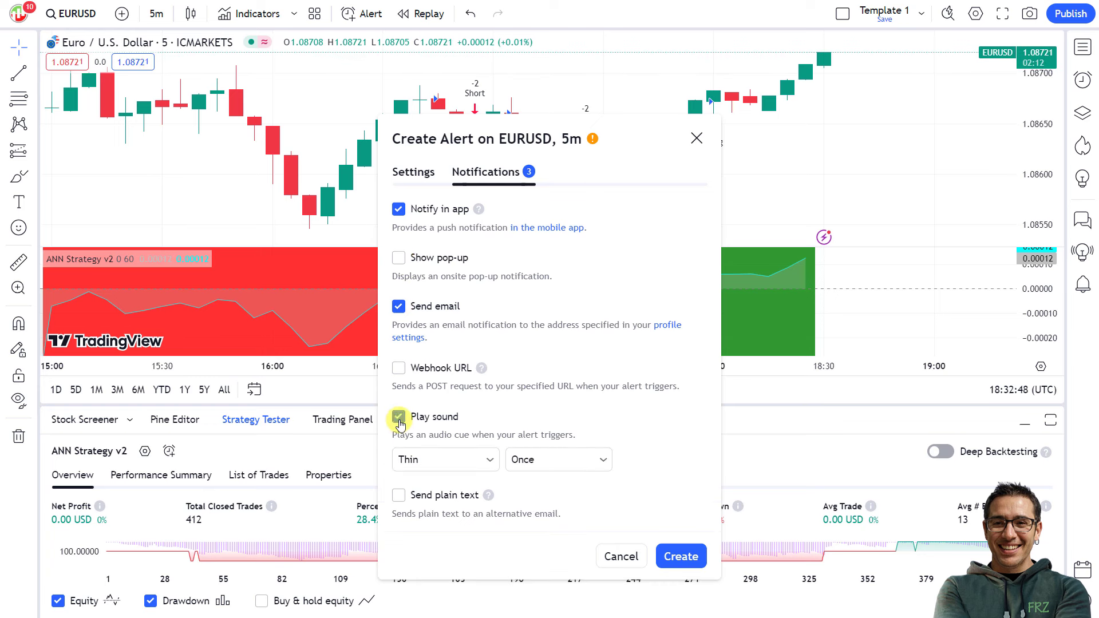
click(682, 558)
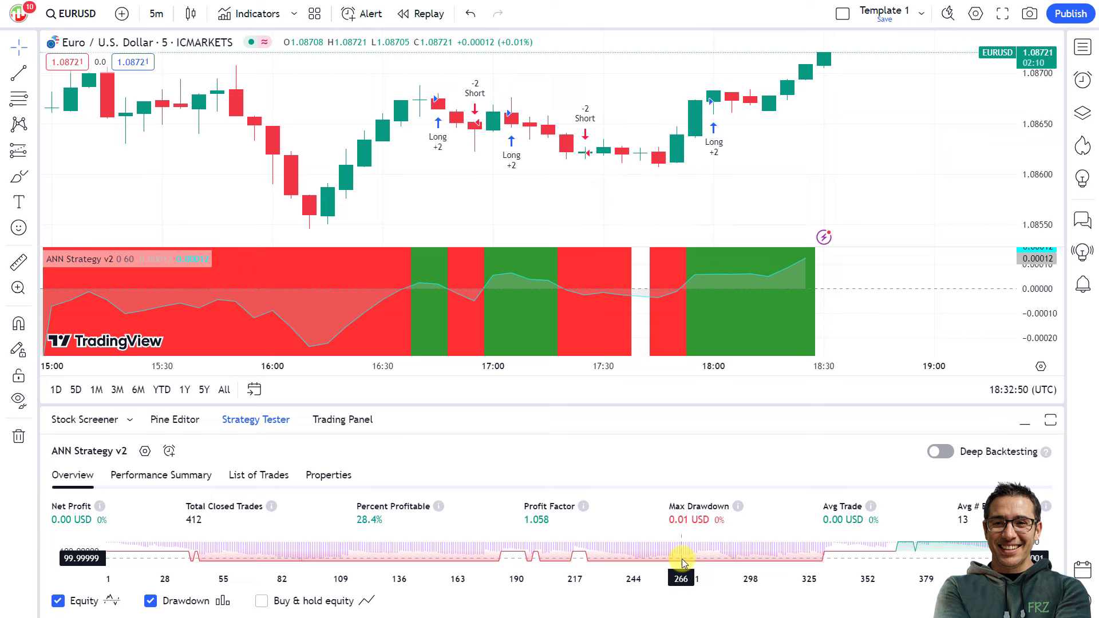
Step: Delete the ANN Strategy v2 row in the Object Tree, leaving plain EURUSD candles
click(1083, 80)
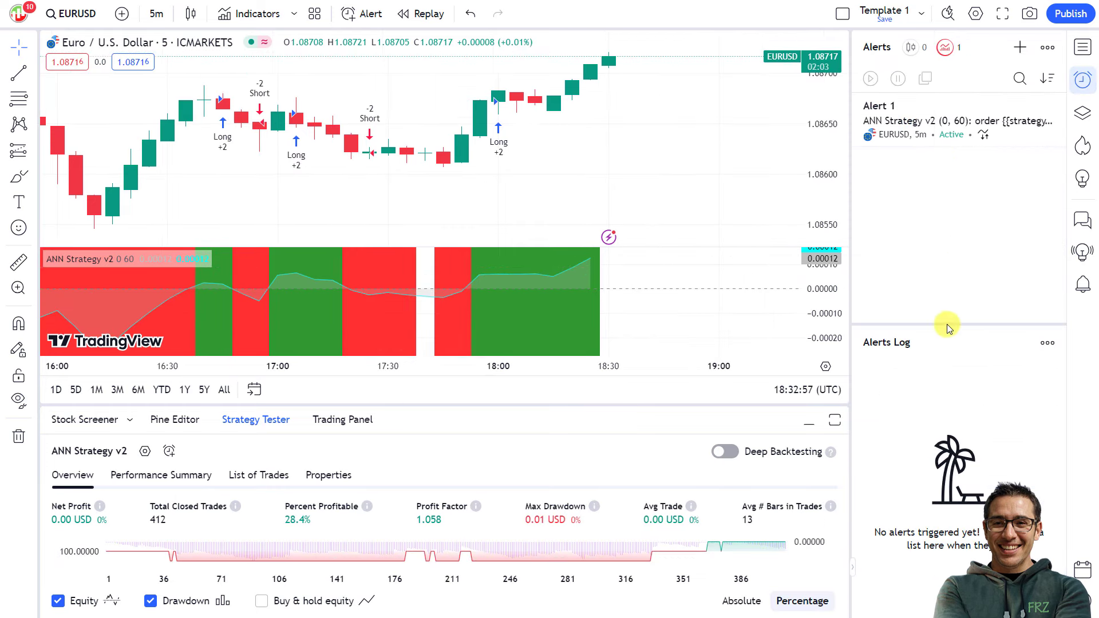
click(1084, 81)
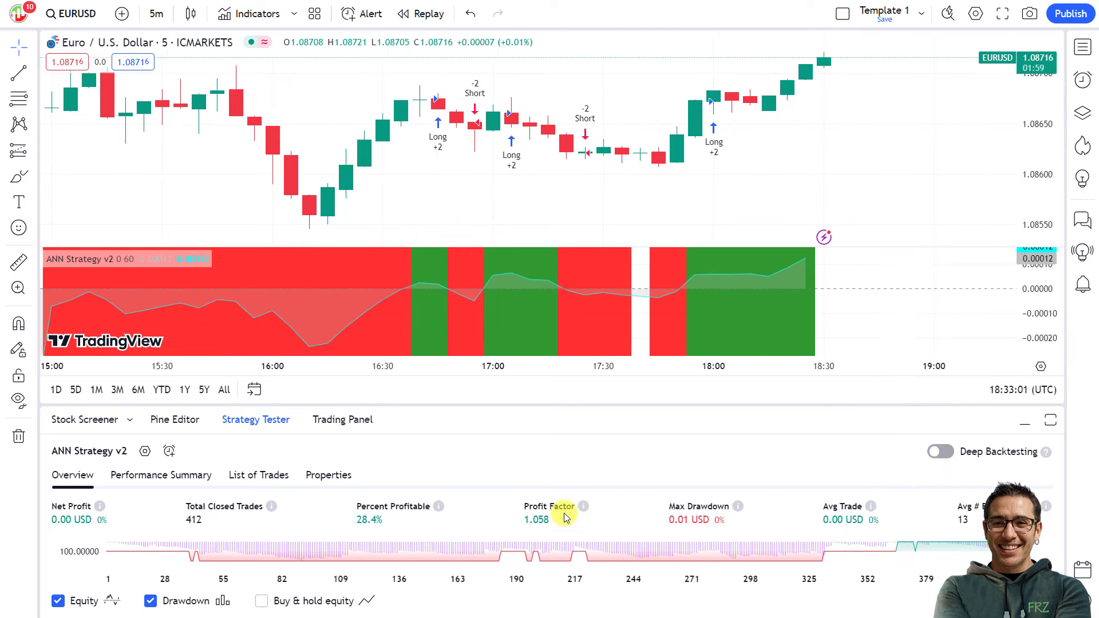
click(1084, 116)
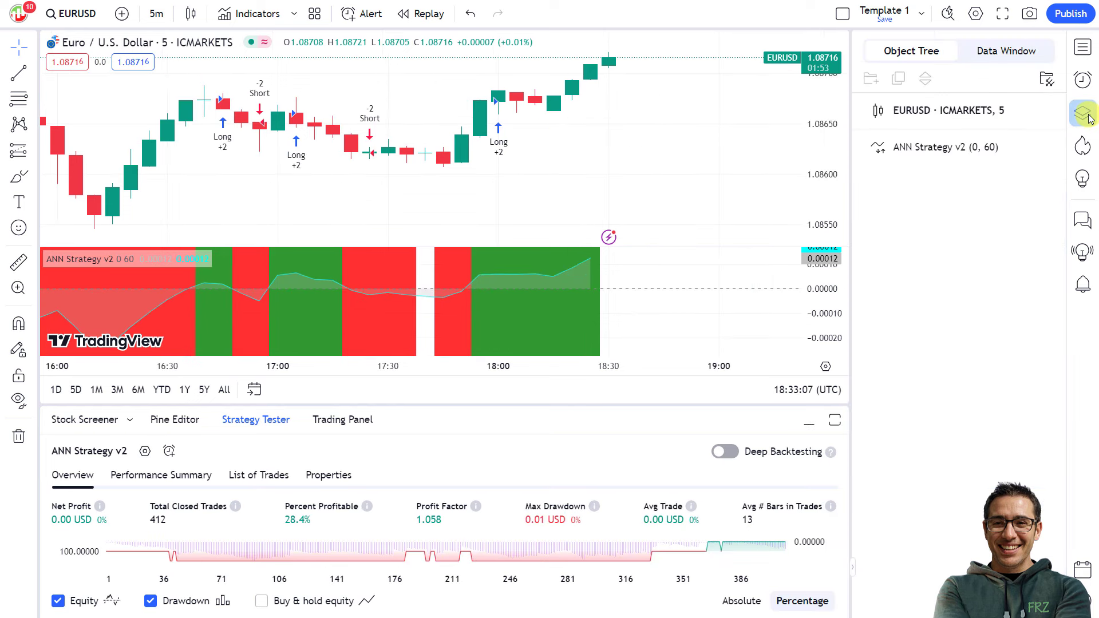
mouse_move(1025, 147)
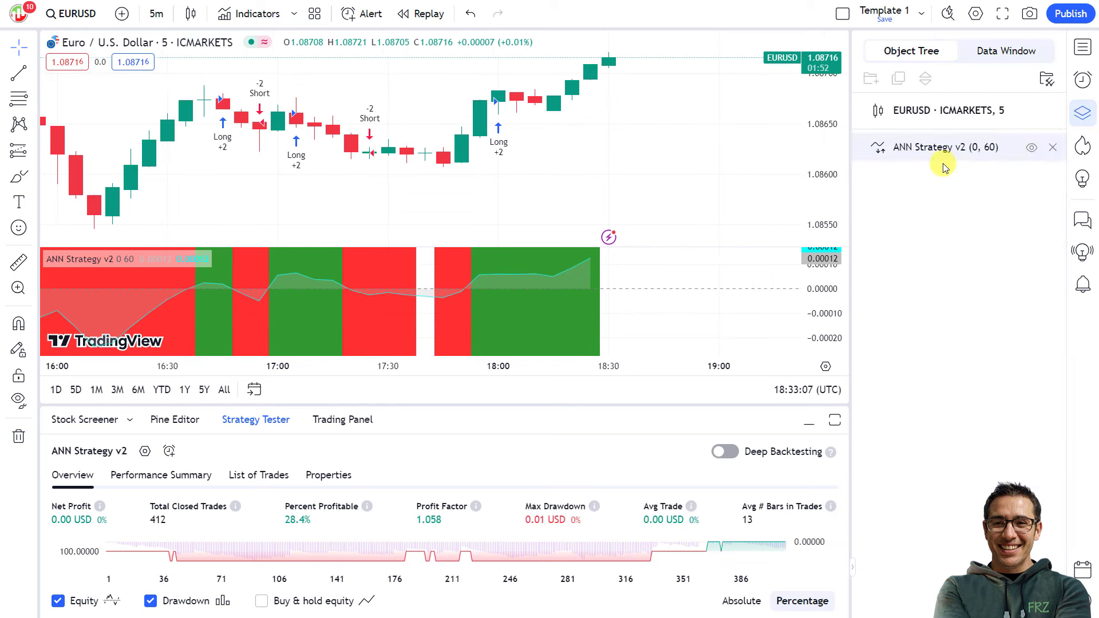
click(1054, 149)
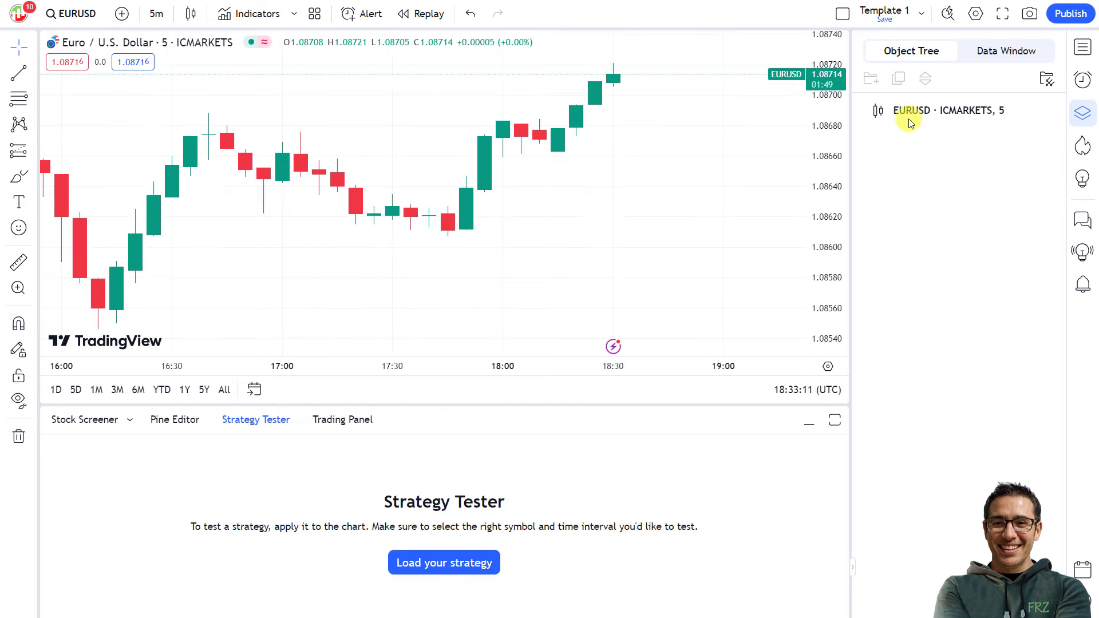
Step: Switch USDCAD through M30 and H1 to the MN timeframe, ending back on candlesticks
click(1083, 113)
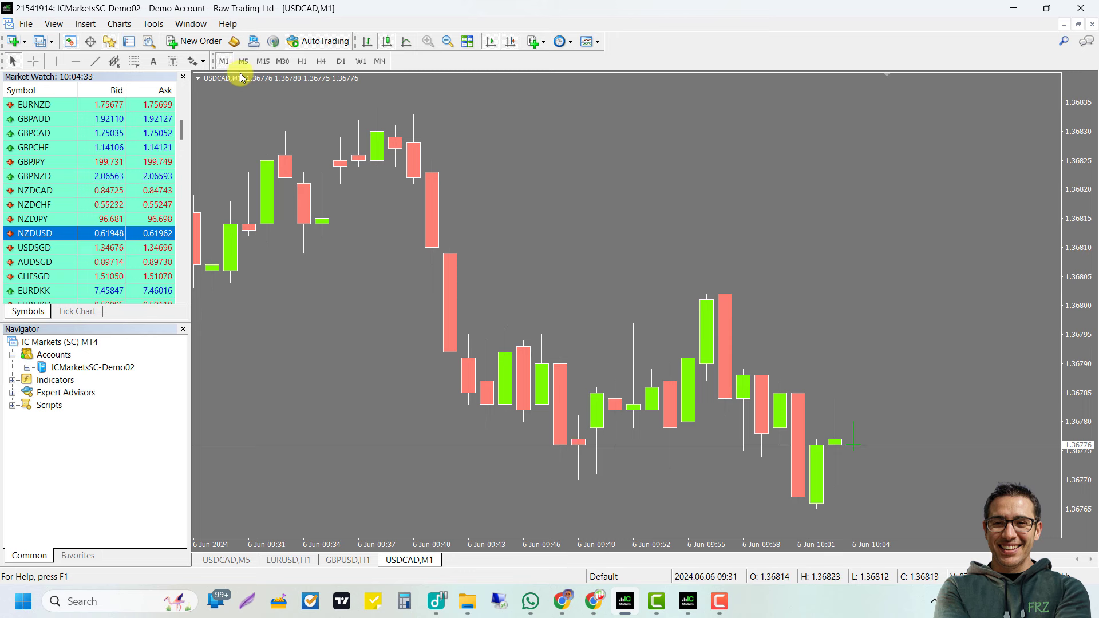
click(282, 61)
click(300, 64)
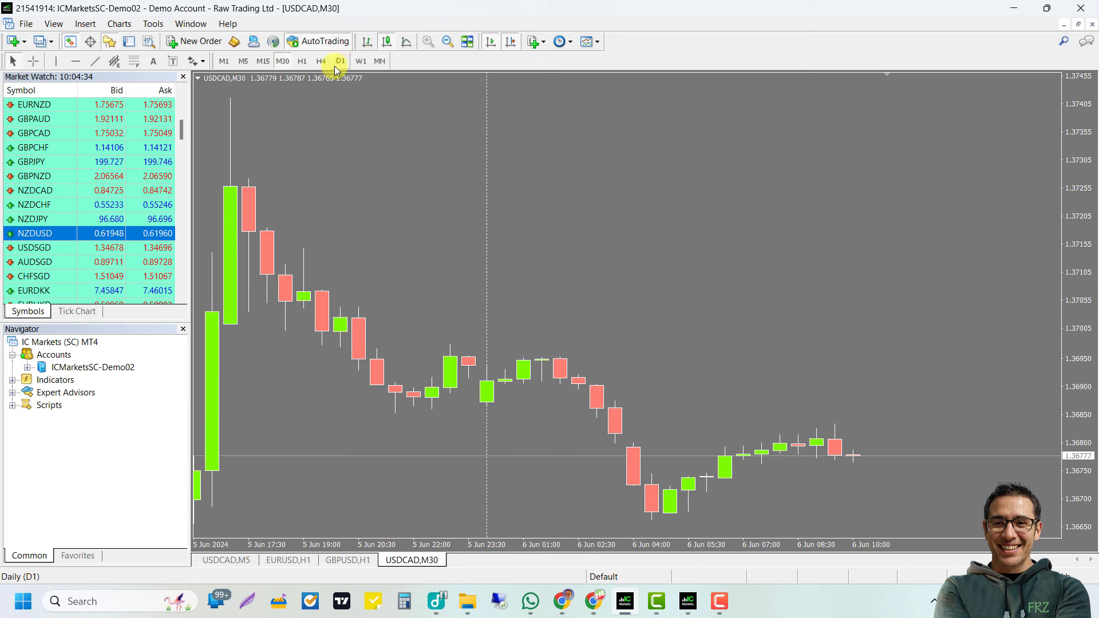
click(386, 61)
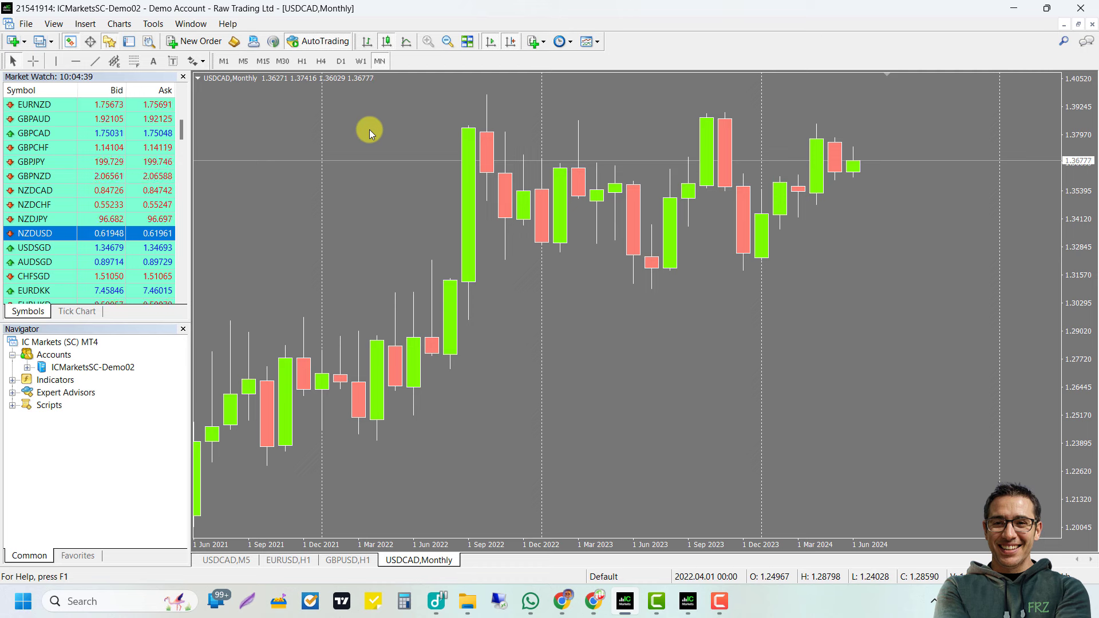
click(367, 41)
click(387, 41)
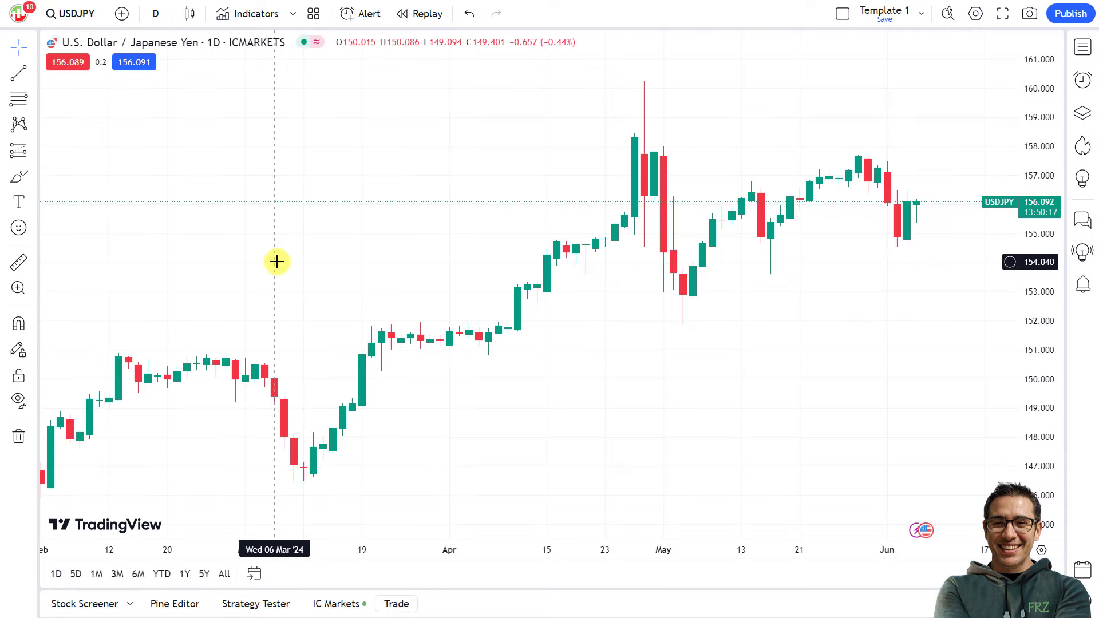
click(156, 17)
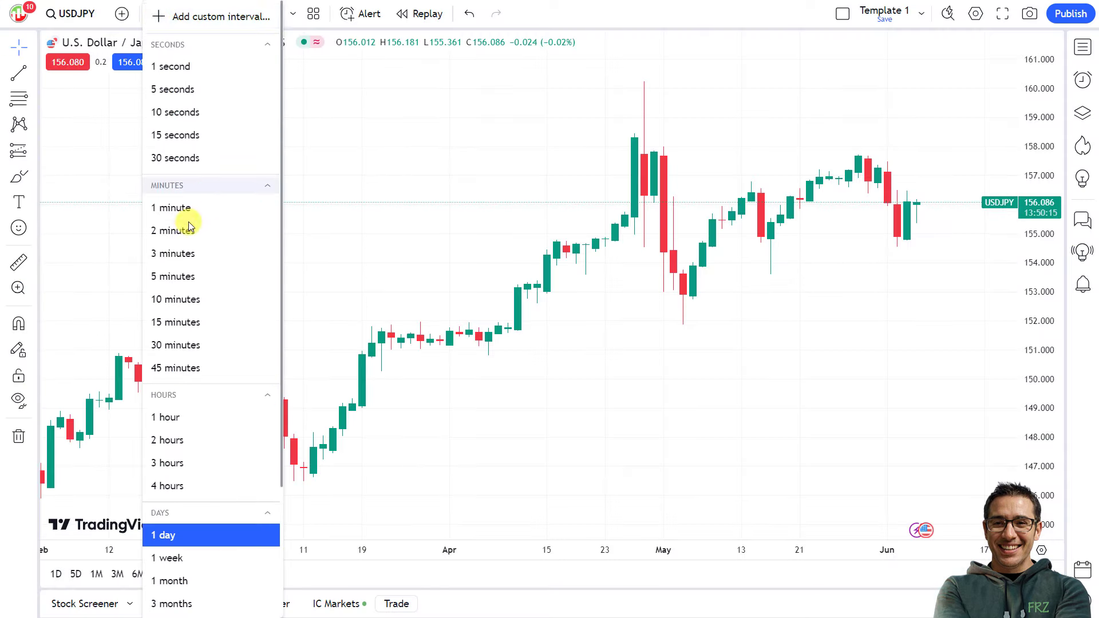
scroll(201, 344, down, 3)
scroll(201, 367, up, 3)
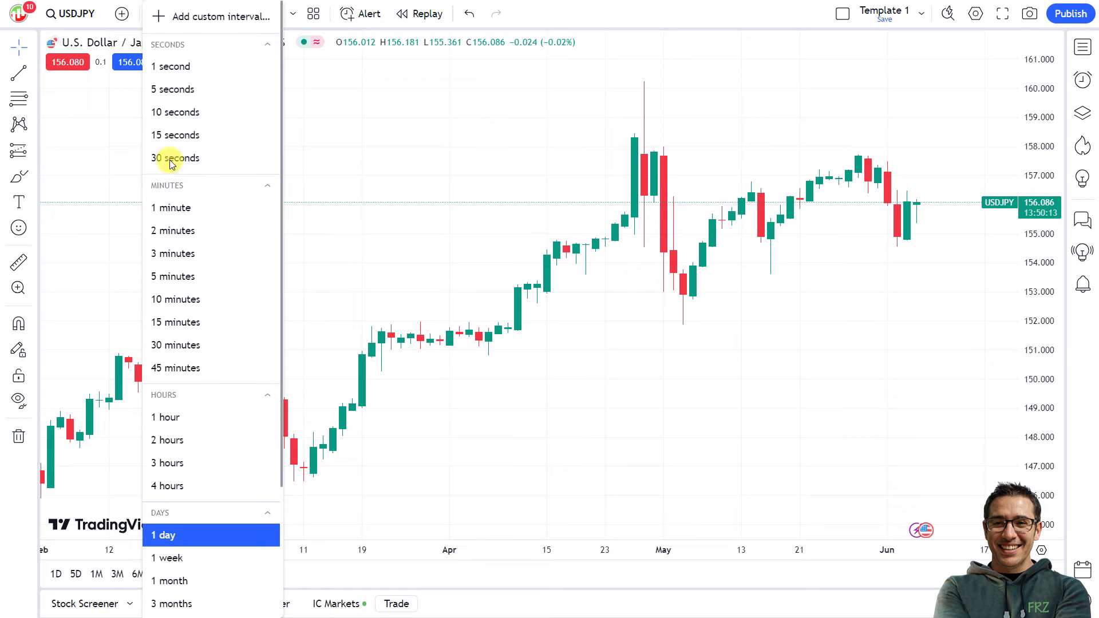
click(207, 18)
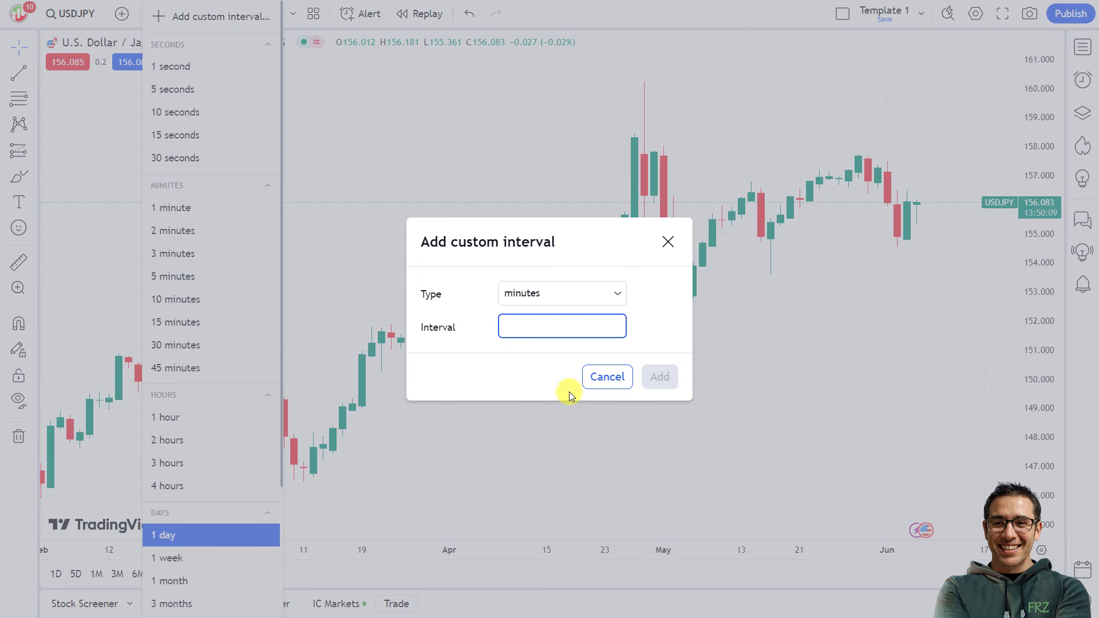
click(605, 383)
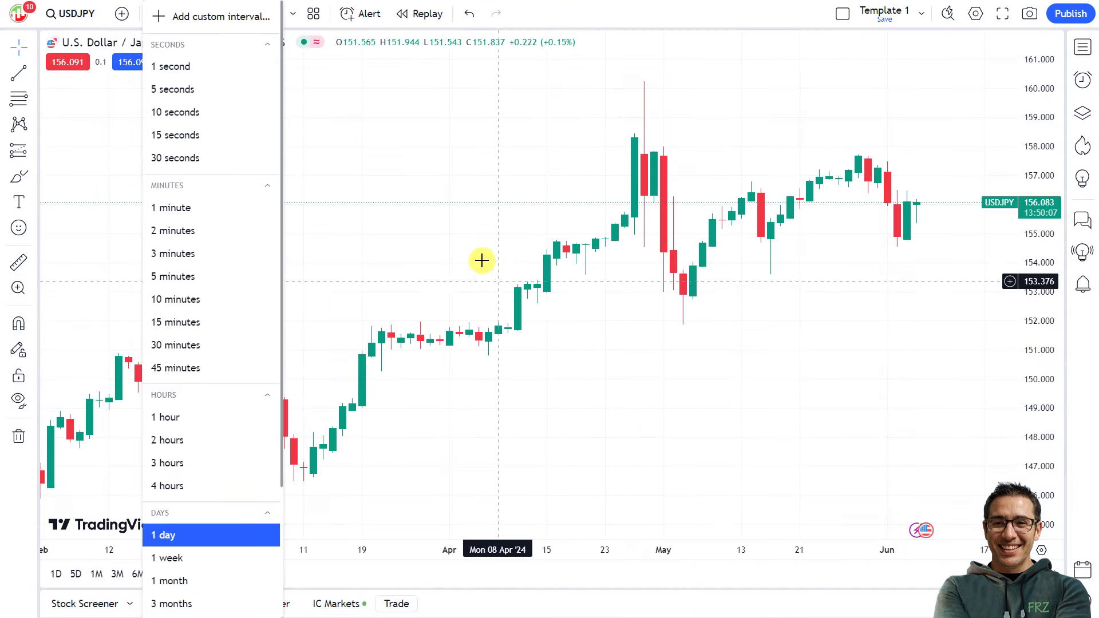
click(440, 224)
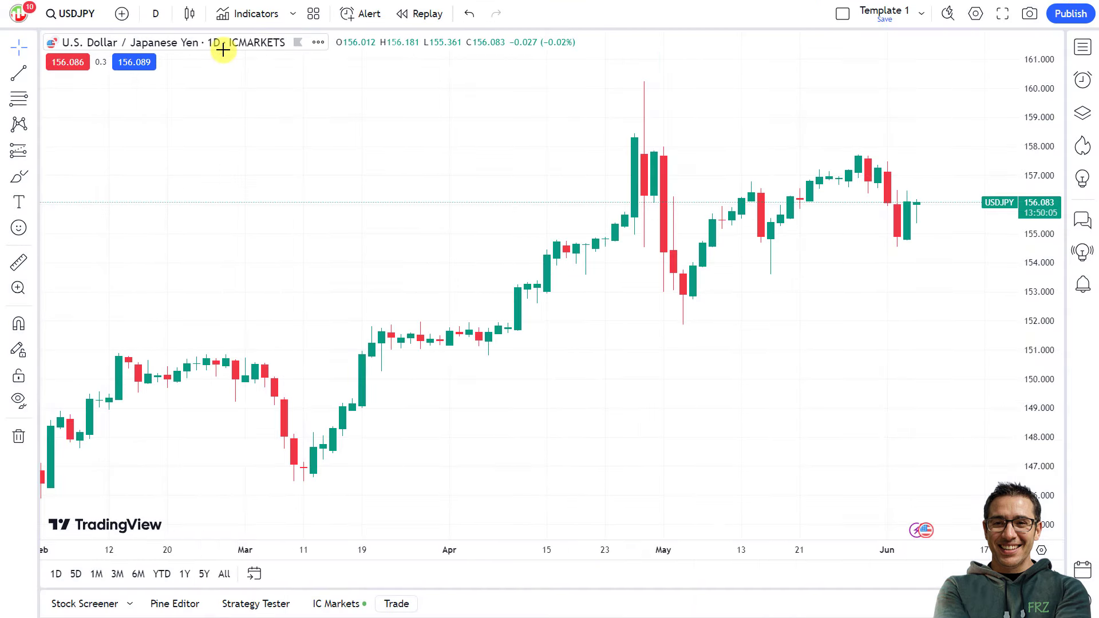
click(190, 15)
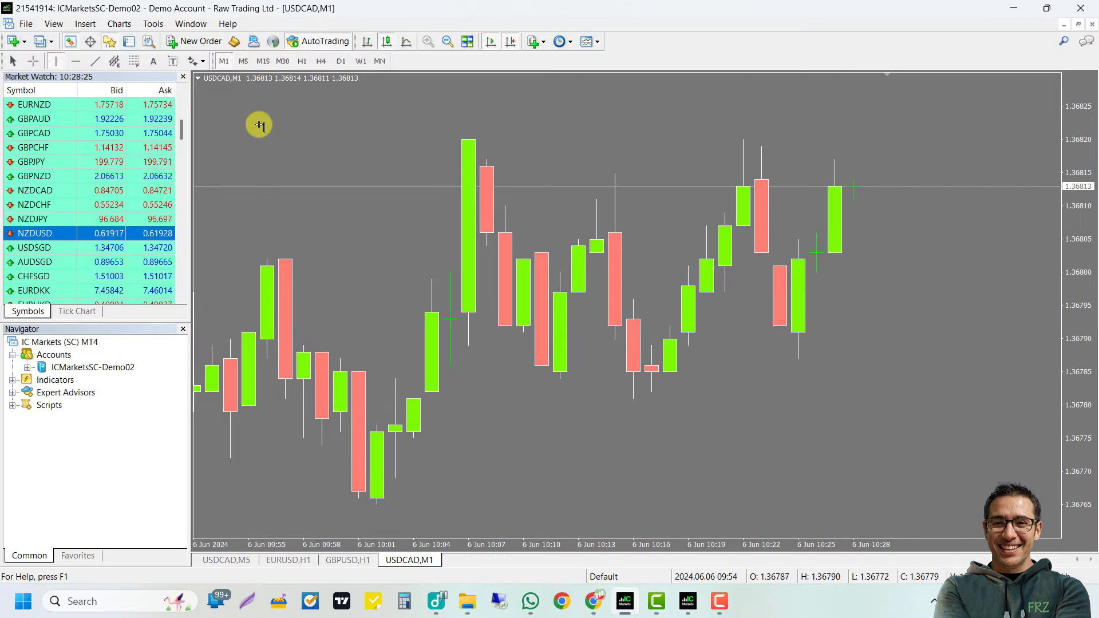
Step: Add a 10:02 vertical line, a red trend line and a Text label above the tall green candle
click(377, 135)
click(76, 61)
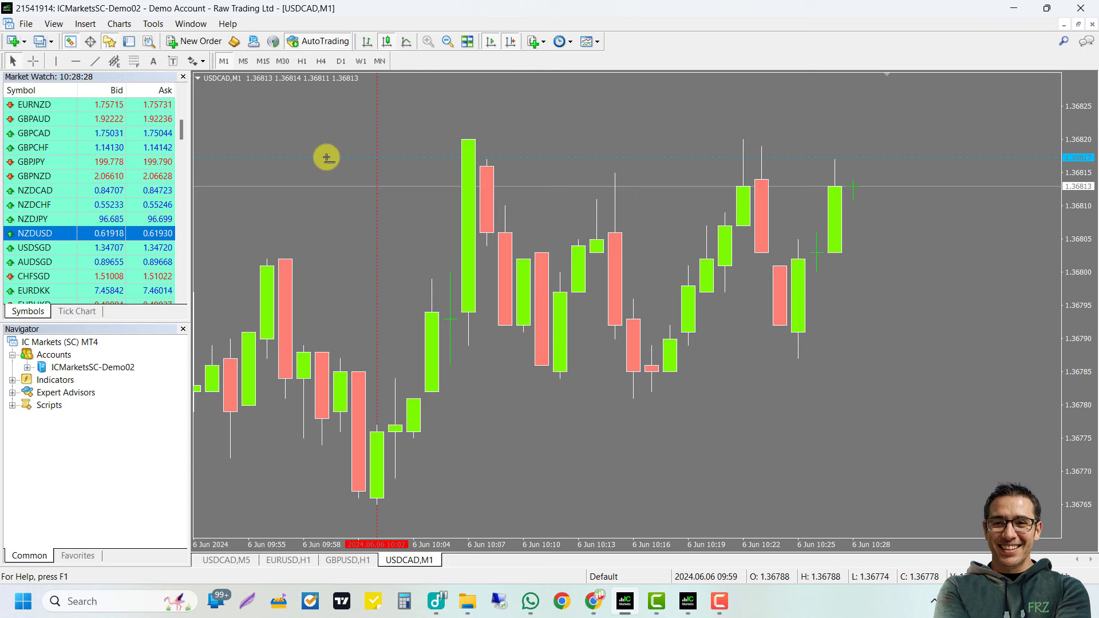
click(95, 60)
drag(249, 239, 479, 167)
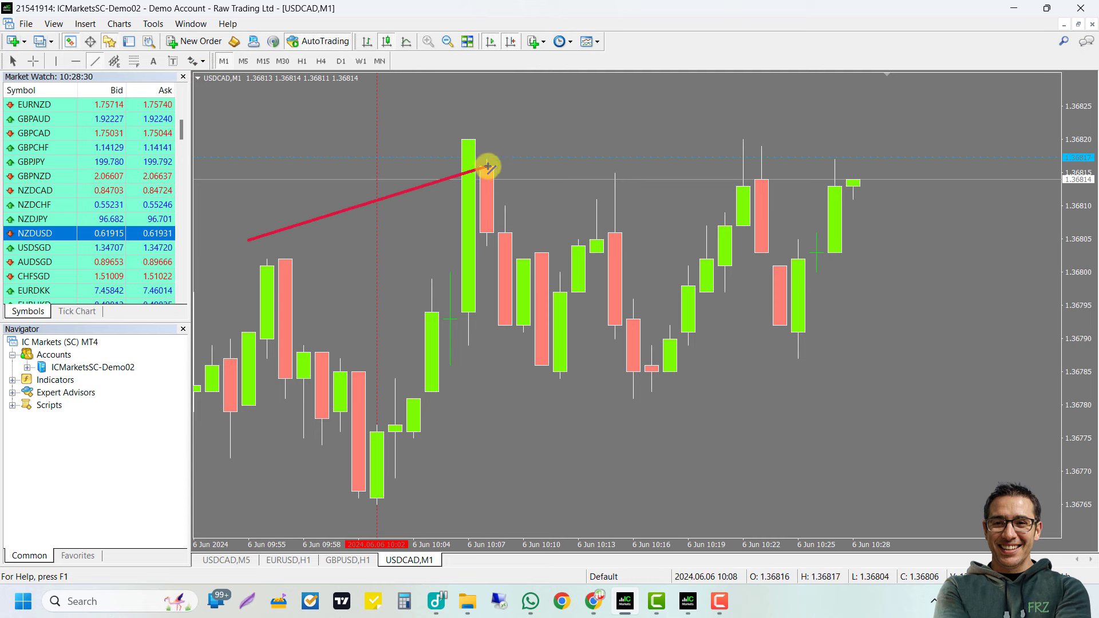
click(153, 62)
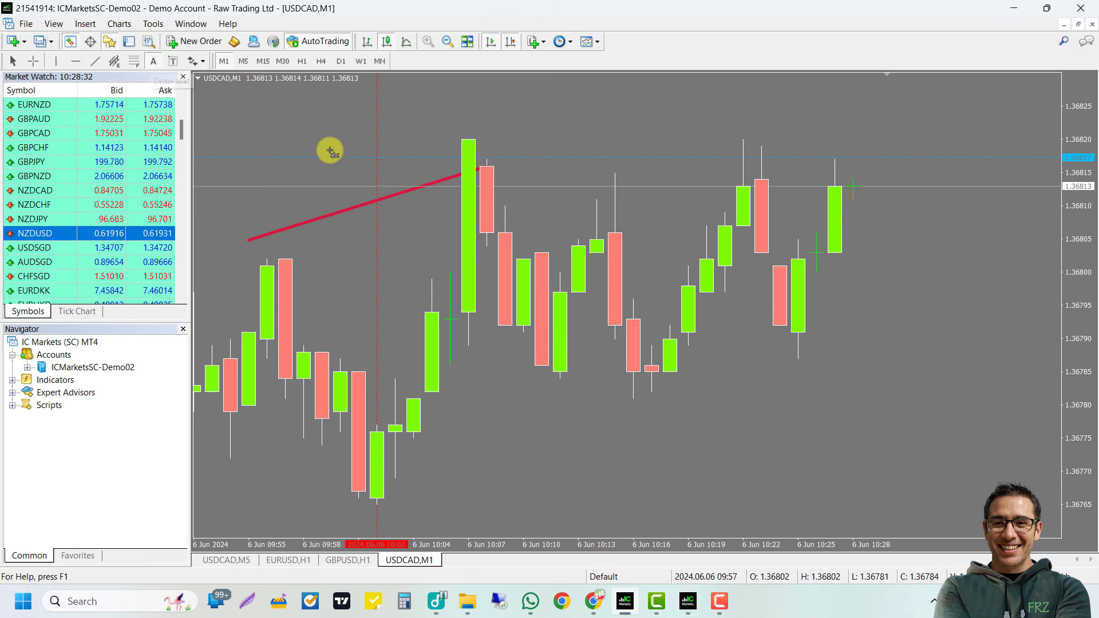
click(474, 136)
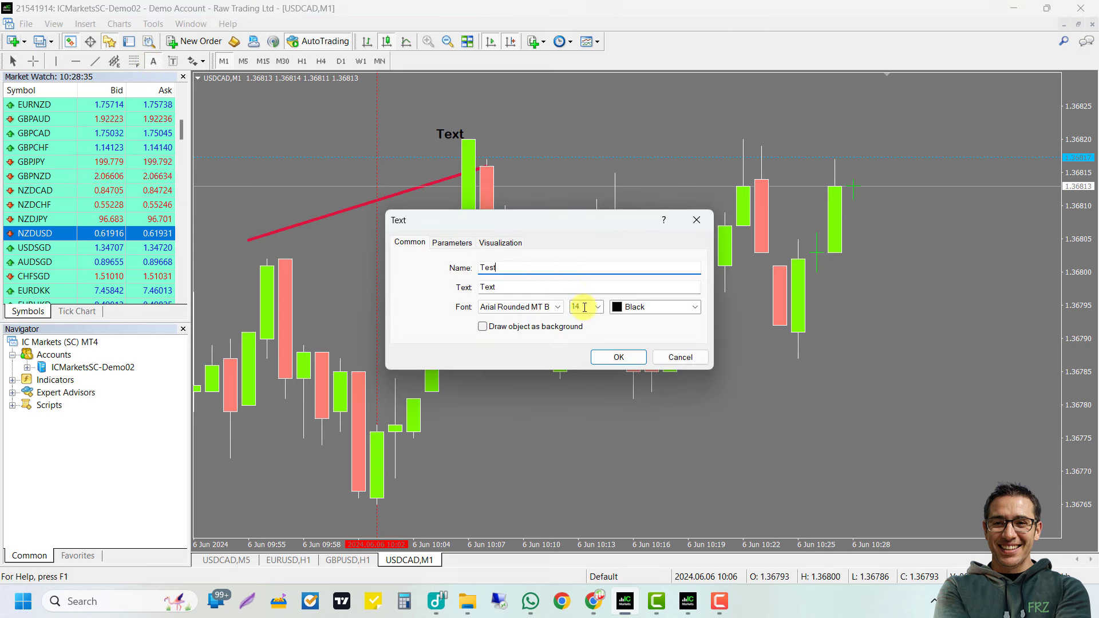
Step: Accept the Text label's default properties
click(620, 357)
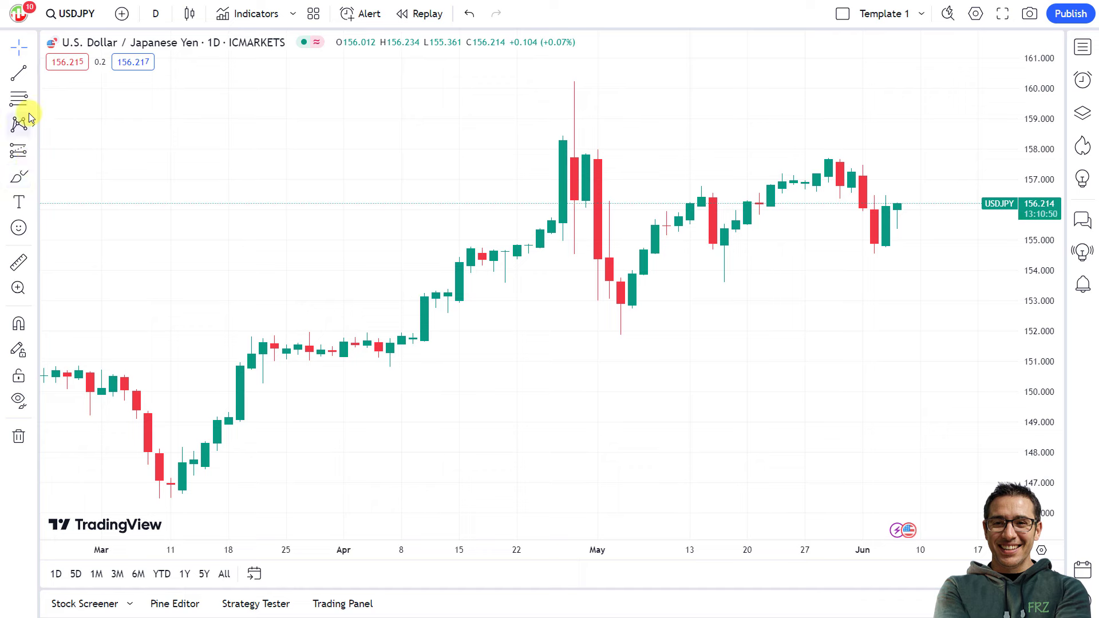
Step: Draw an orange trend line from the late-March candle to the late-April high on USDJPY
click(18, 73)
click(563, 142)
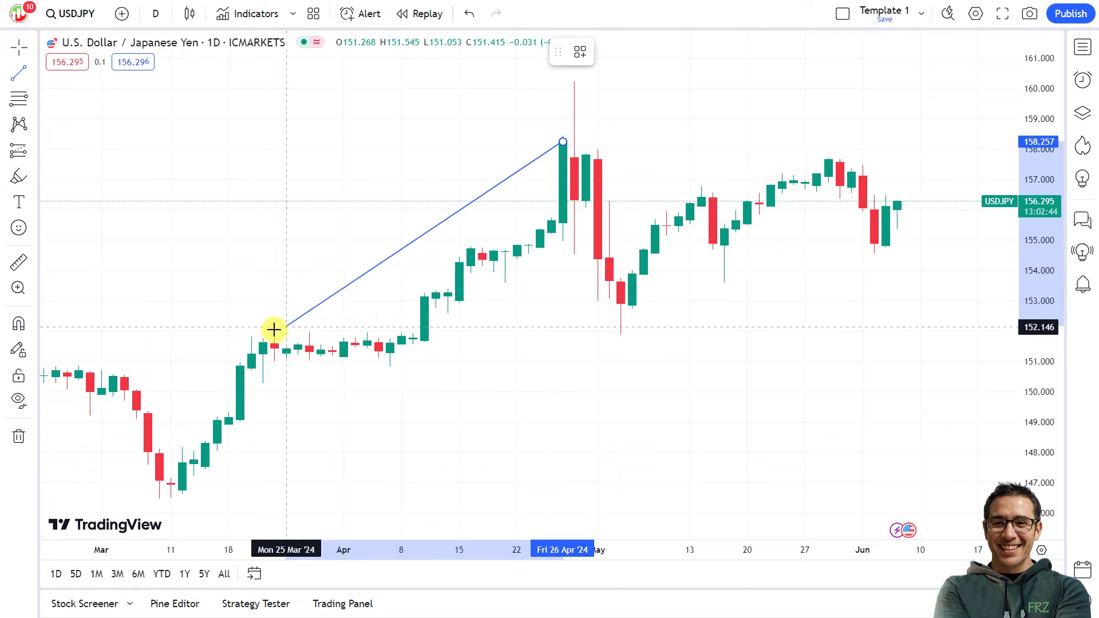
click(251, 338)
click(608, 52)
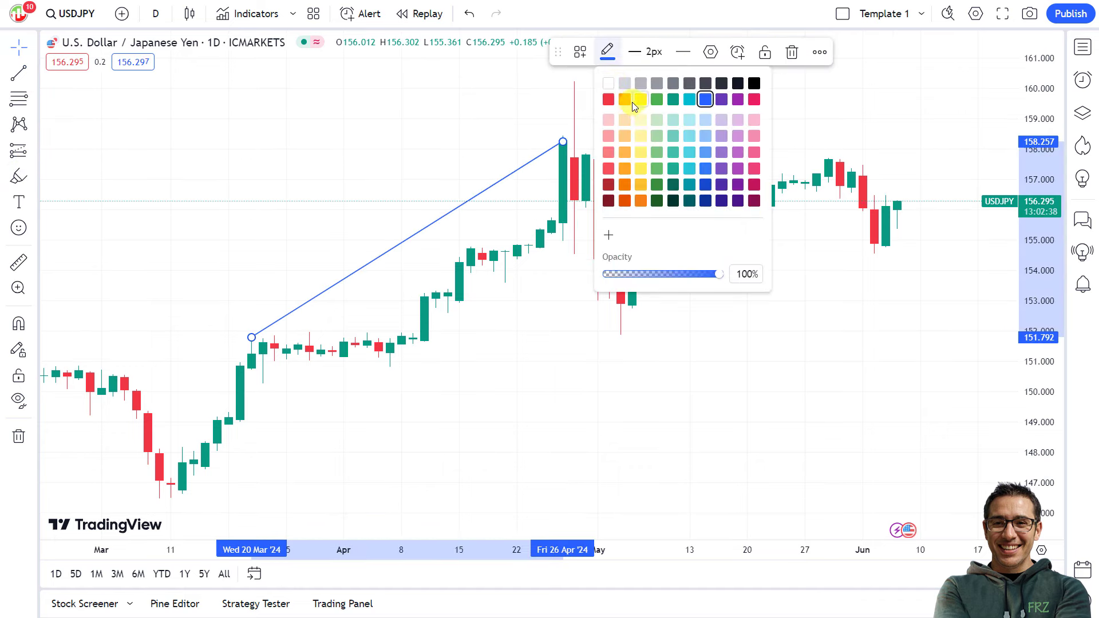
click(632, 103)
Step: Draw an XABCD pattern across the early-May to late-May highs and lows
click(18, 124)
click(597, 161)
click(632, 278)
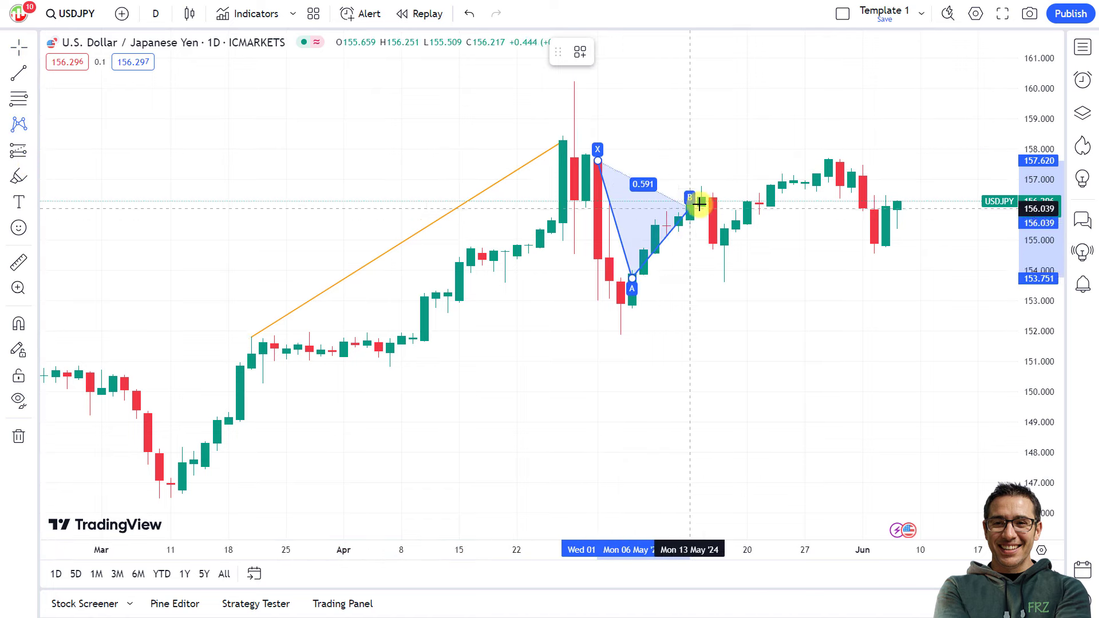
click(702, 200)
click(724, 268)
click(828, 160)
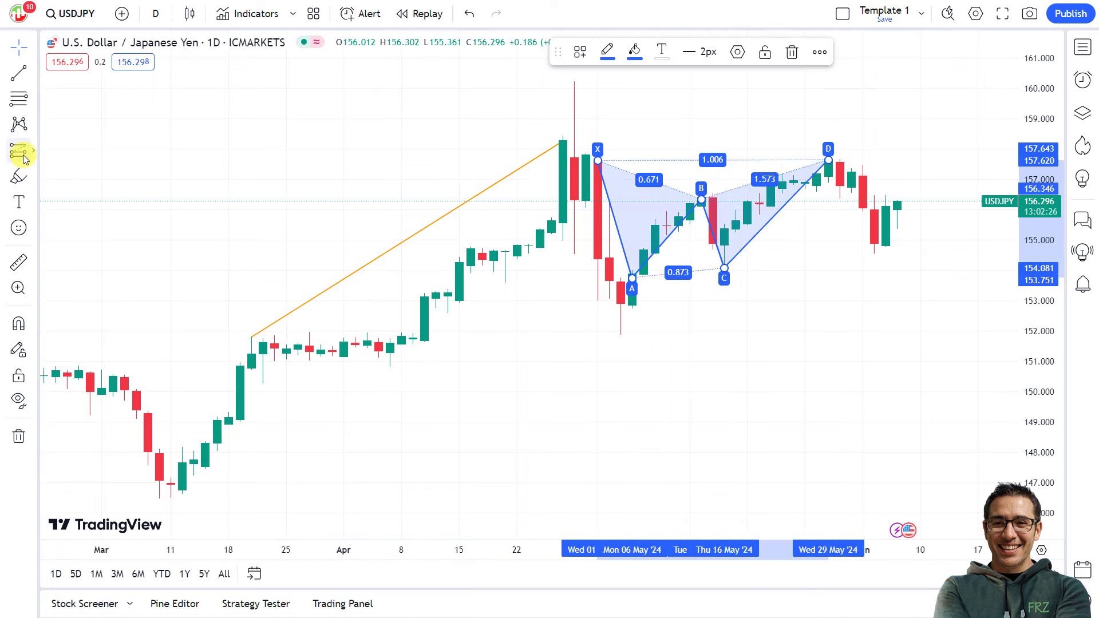
click(18, 150)
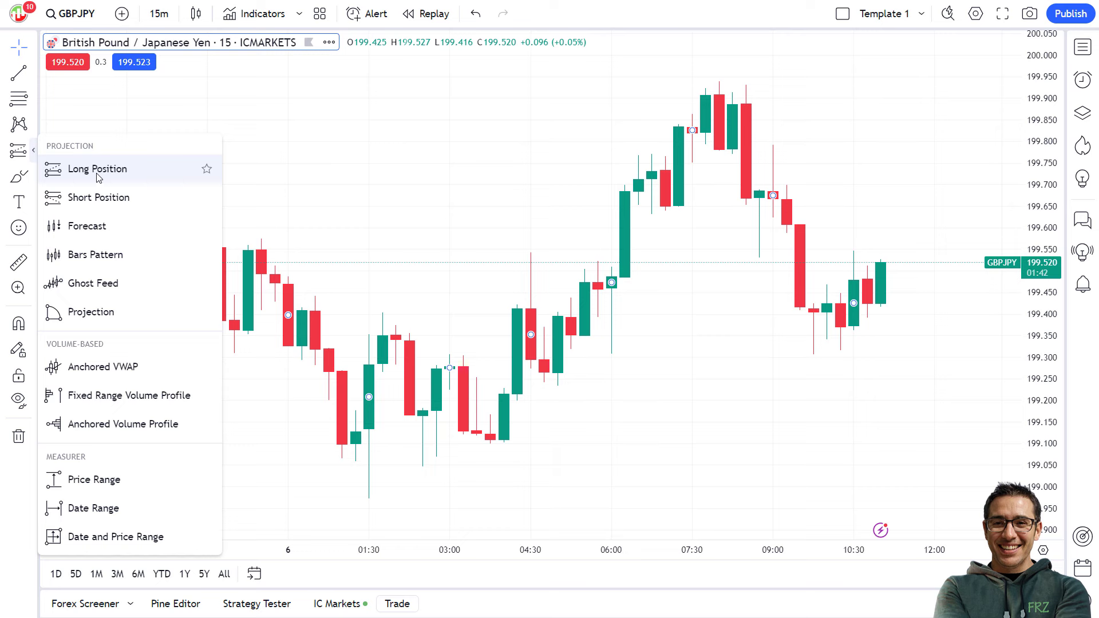
Step: Place a GBPJPY 15m long position with target 199.941 and stop 199.301 (1.78 risk/reward)
click(97, 172)
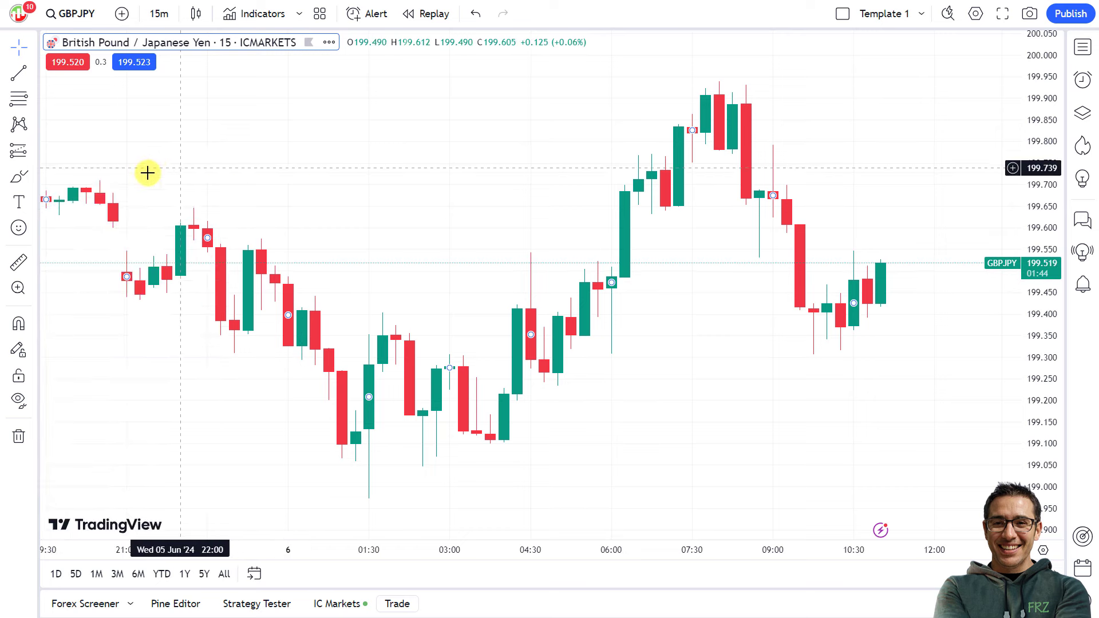
click(34, 149)
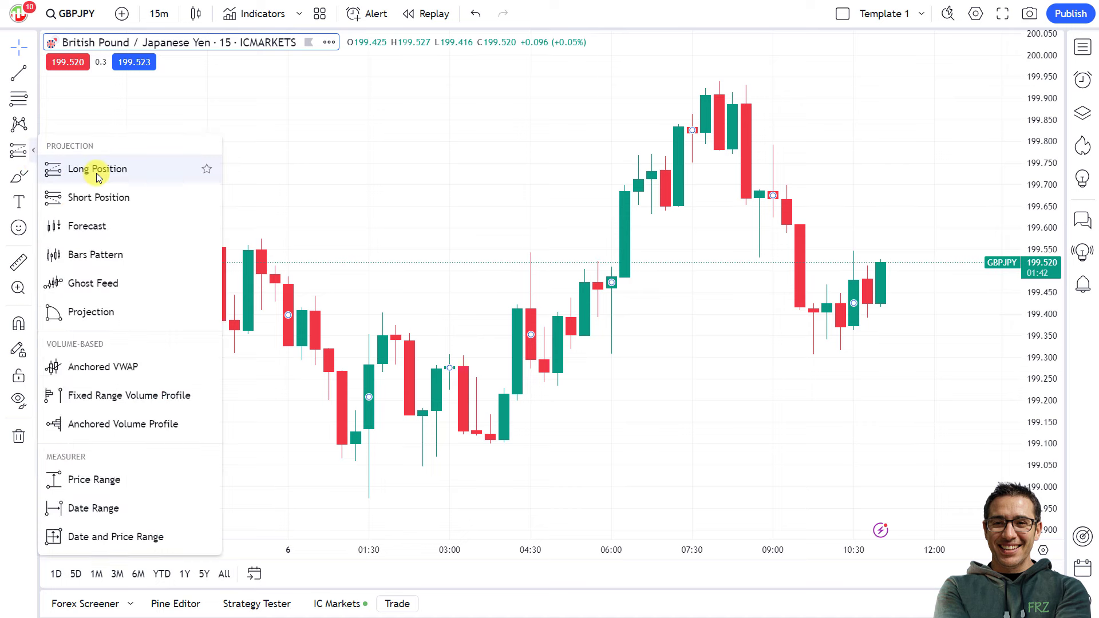
click(179, 171)
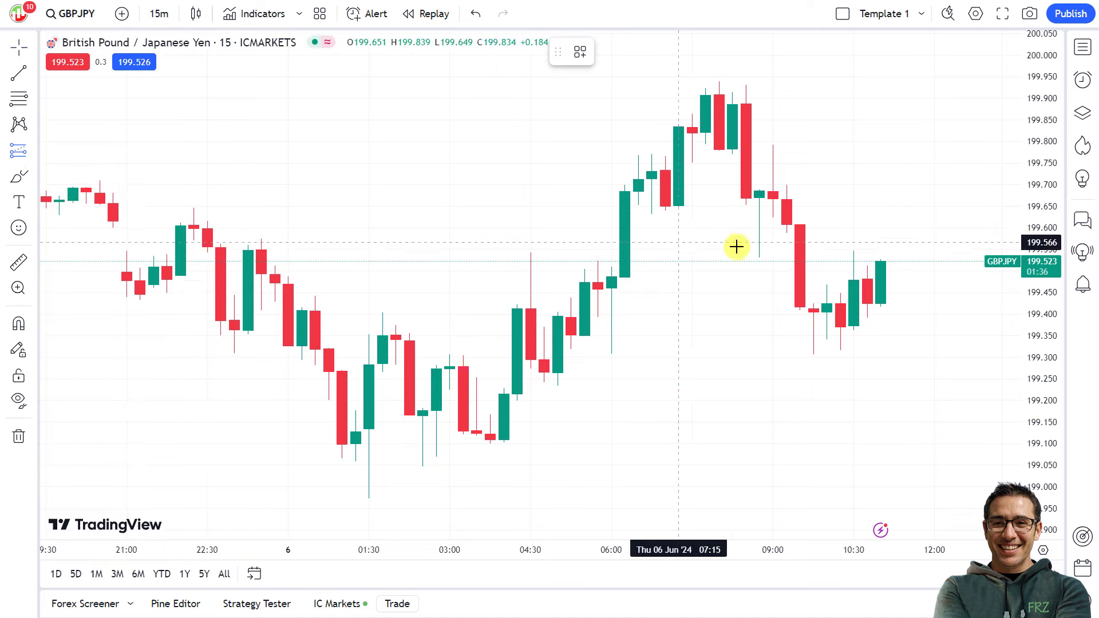
click(897, 261)
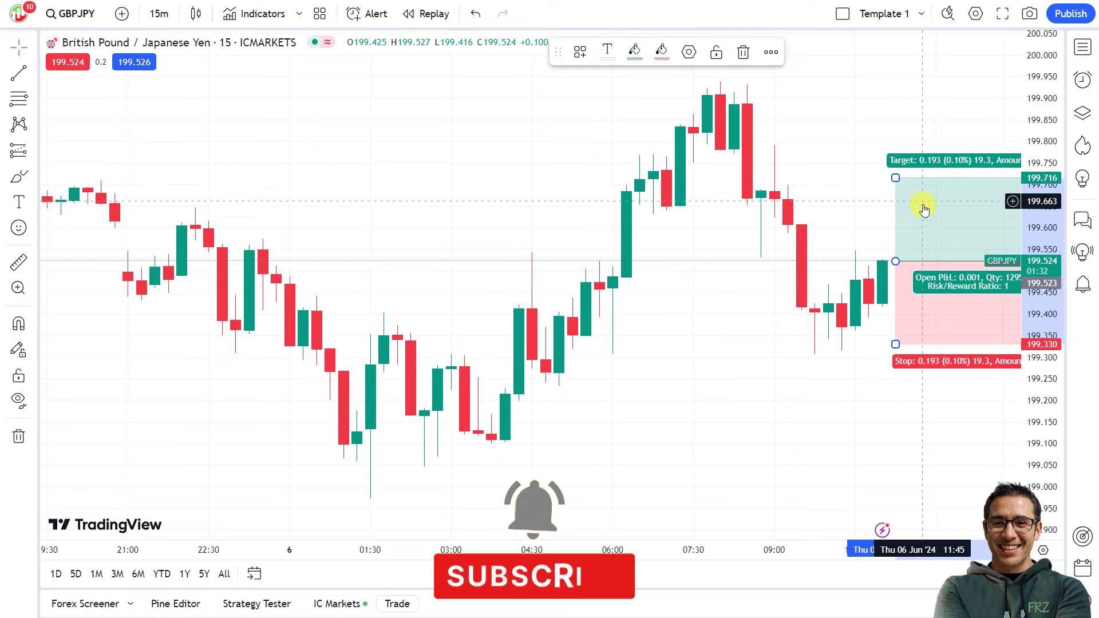
drag(933, 216, 845, 211)
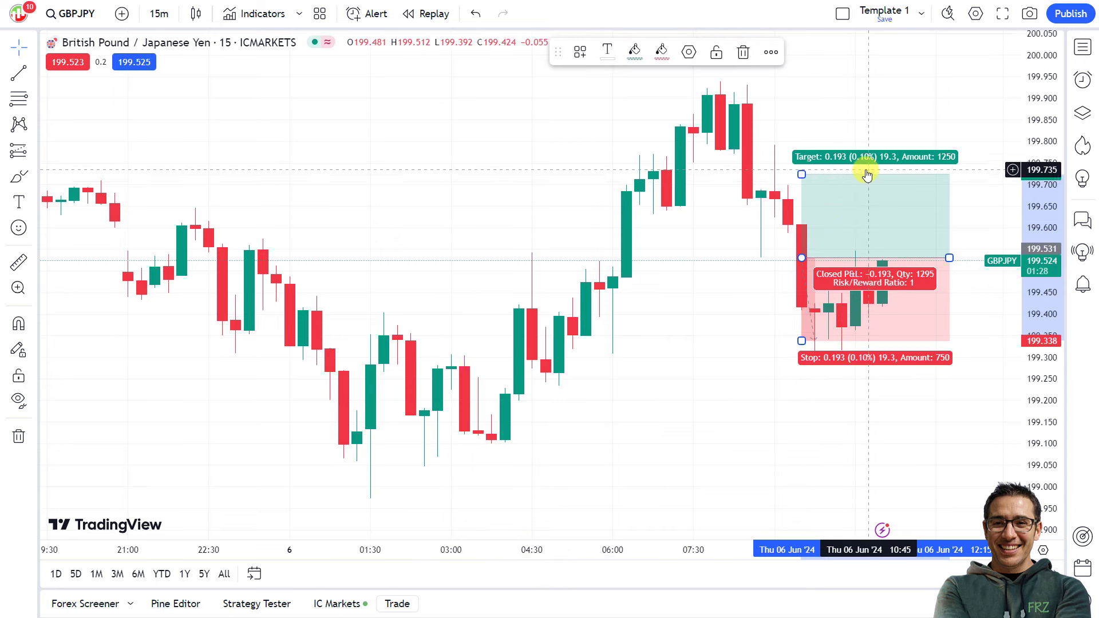
drag(802, 175, 802, 81)
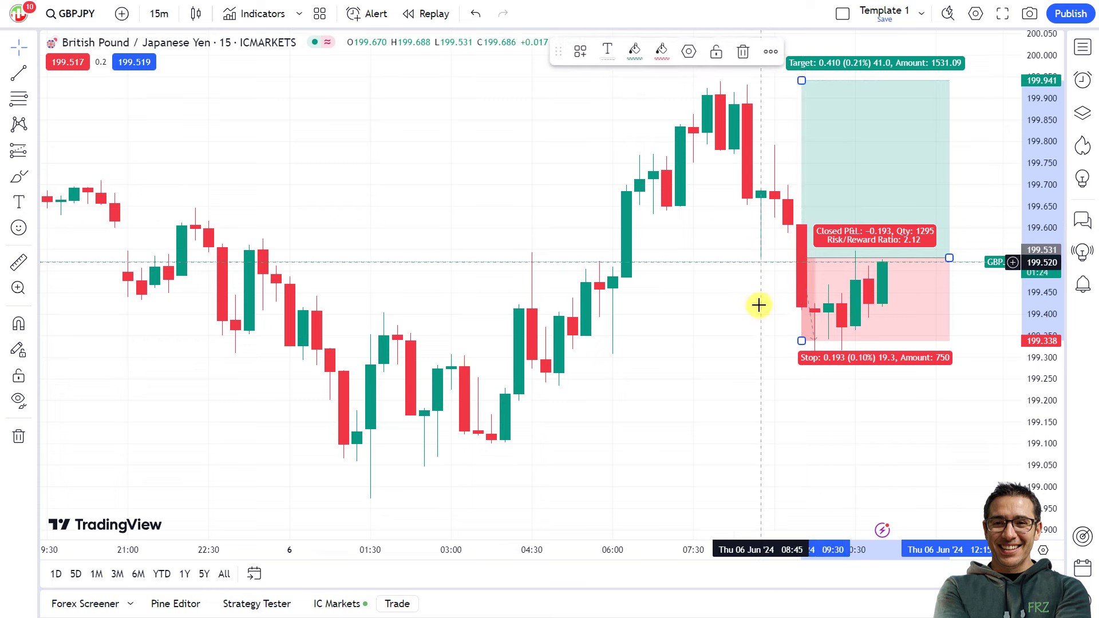
mouse_move(801, 341)
mouse_down()
mouse_move(800, 371)
mouse_move(798, 357)
mouse_up()
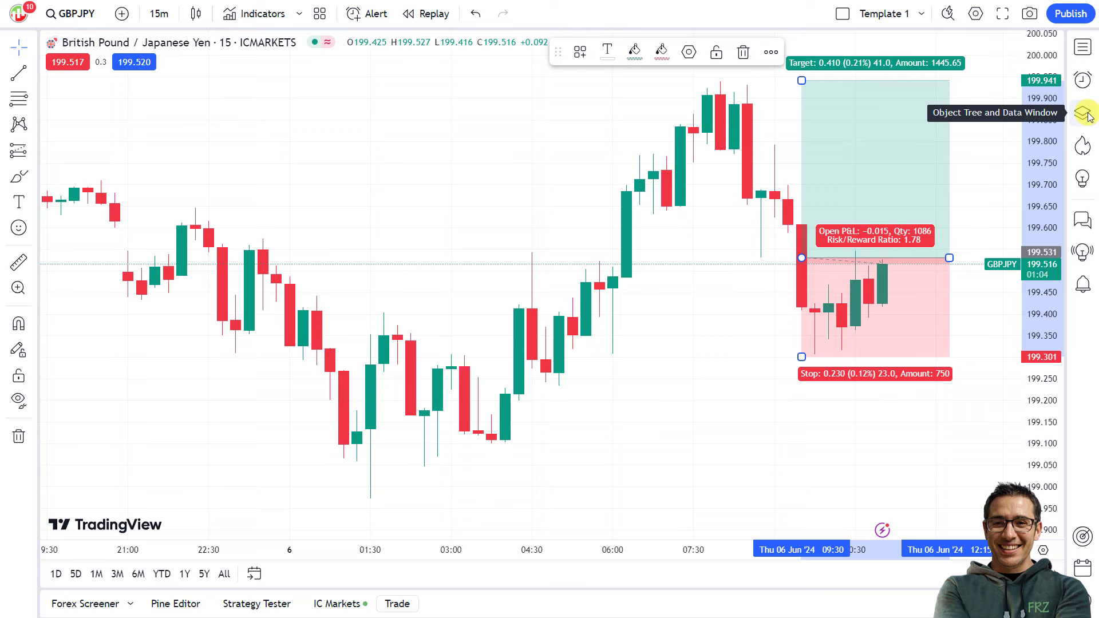
Step: Delete the Long Position drawing from the Object Tree and close the panel
click(1088, 115)
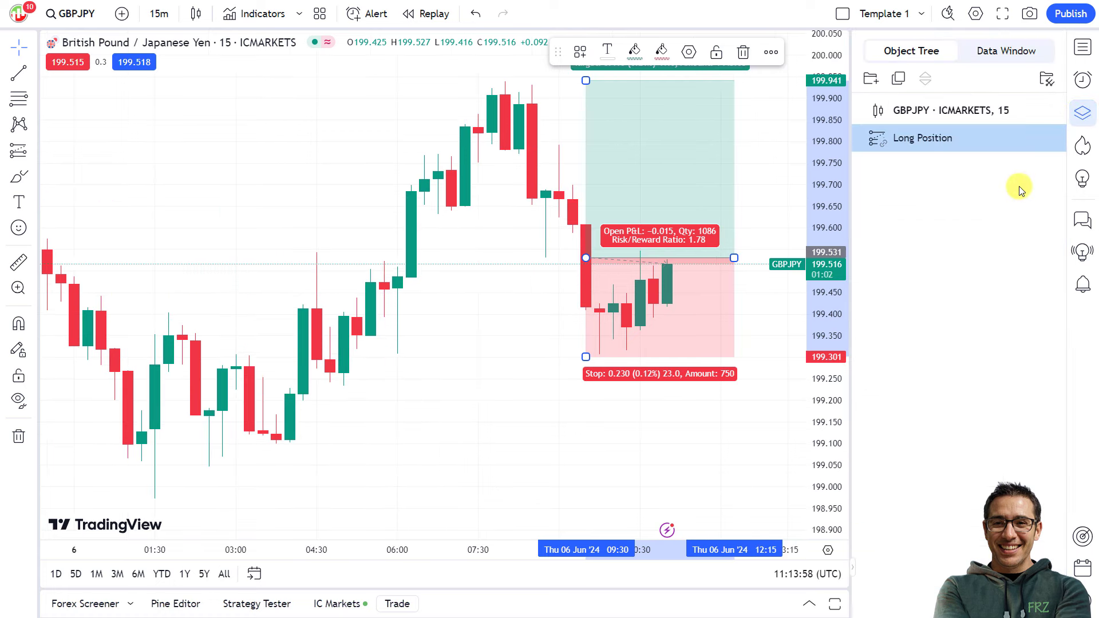
click(1055, 139)
click(1083, 113)
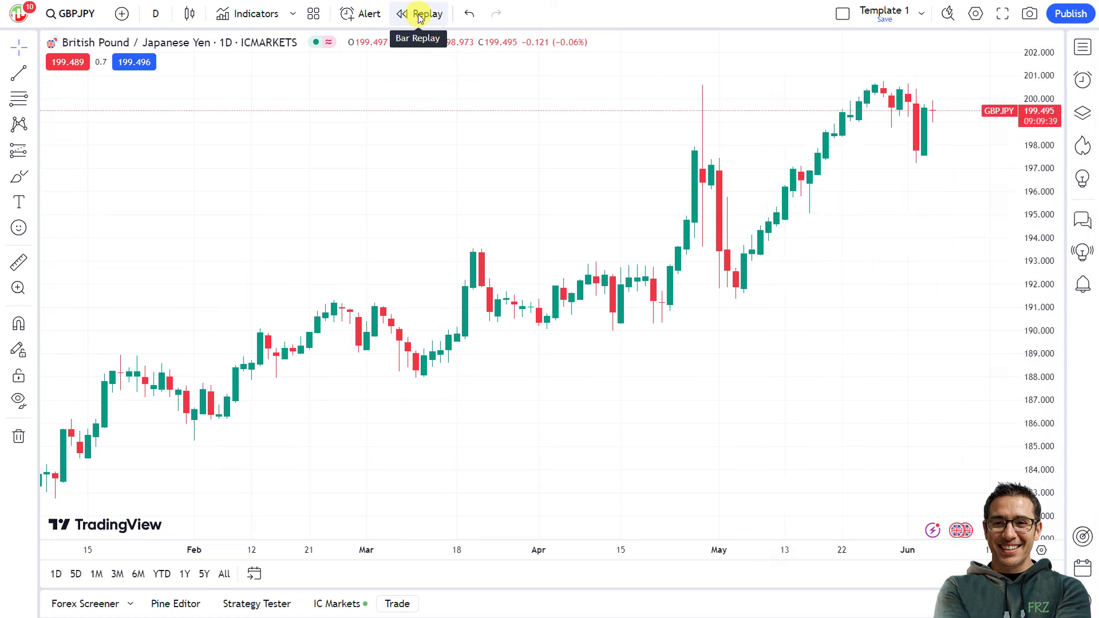
Step: Enter Bar Replay on GBPJPY daily, starting from the Tue 02 Jan '24 candle
click(418, 18)
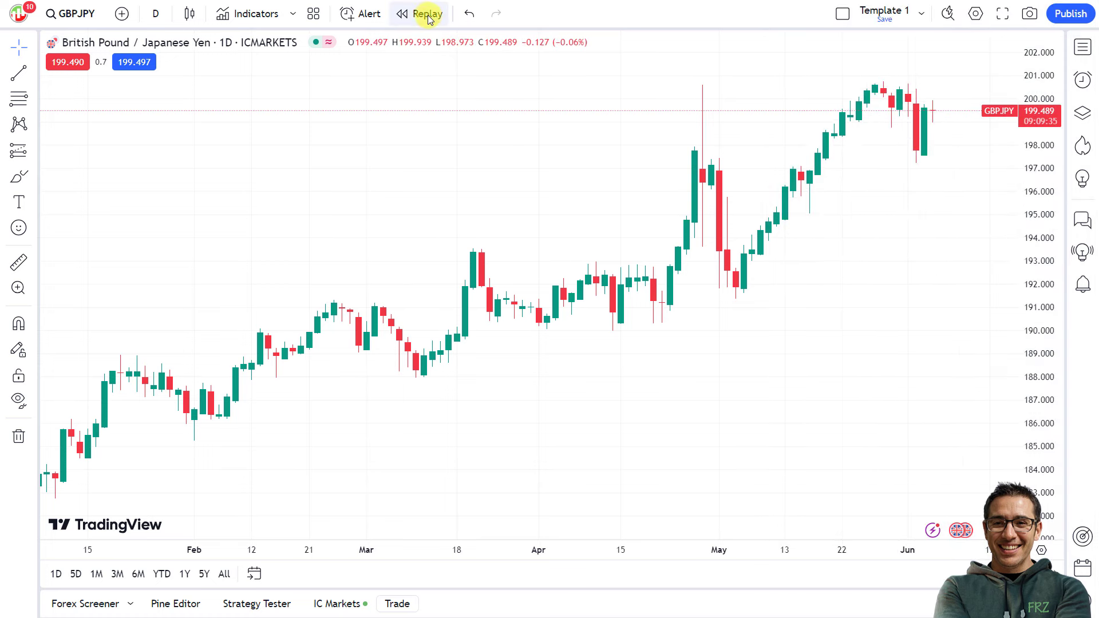
click(427, 13)
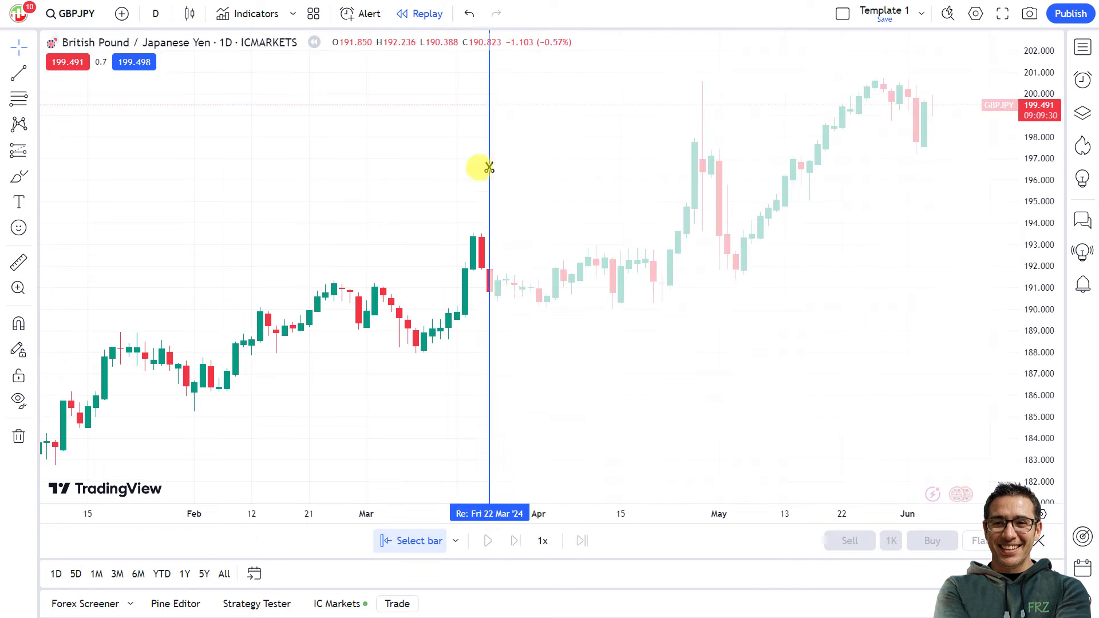
scroll(439, 170, down, 3)
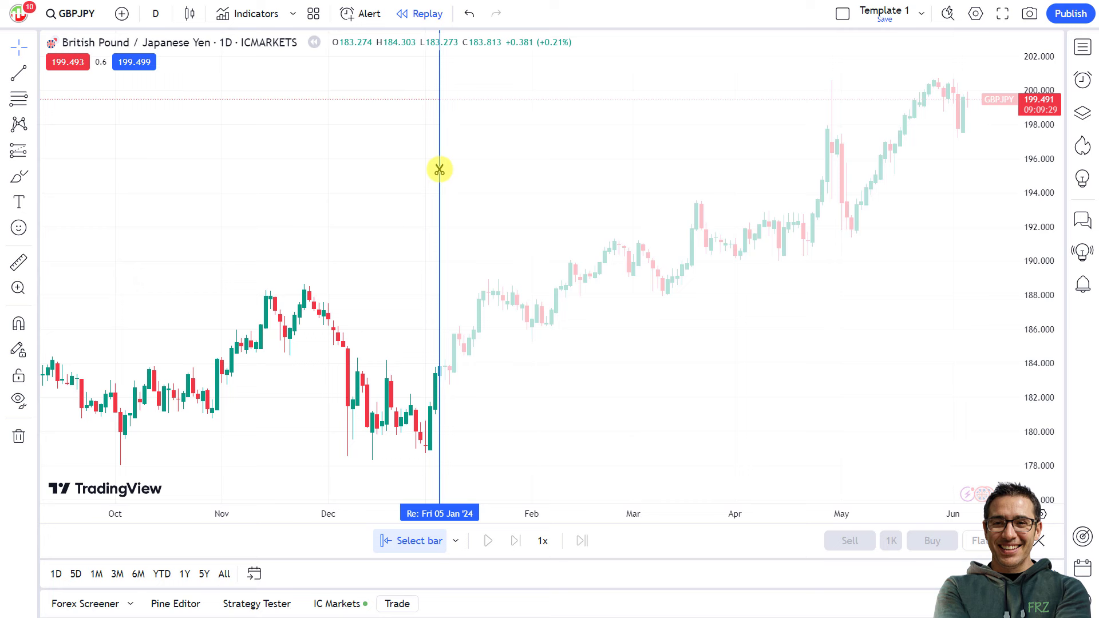
click(425, 216)
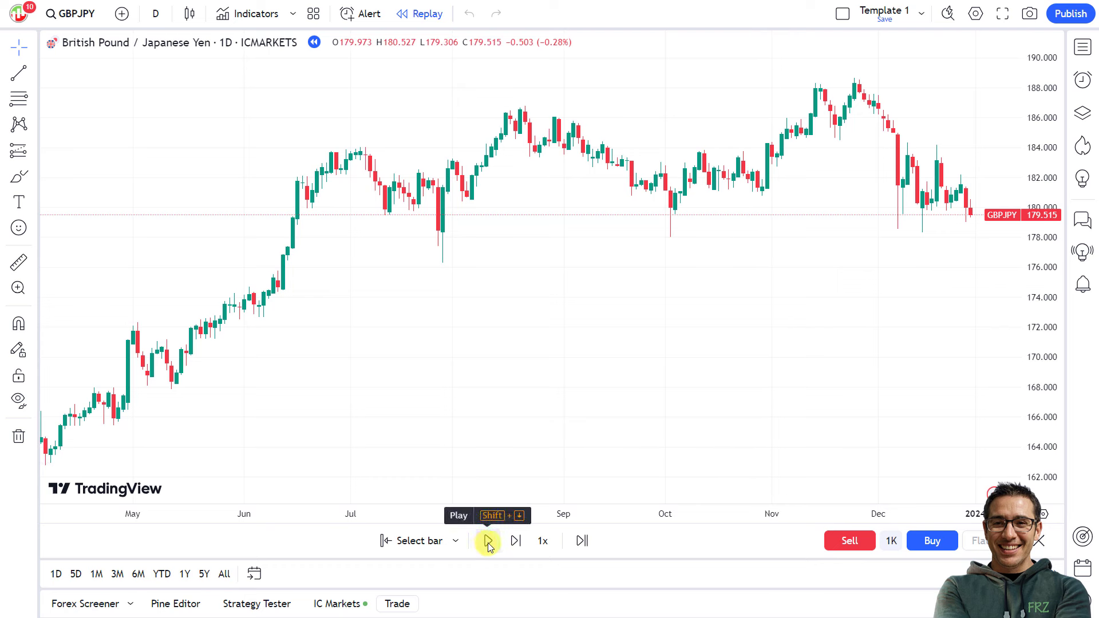
Step: Add the Stochastic RSI (3, 3, 14, 14) indicator from Favorites
click(262, 15)
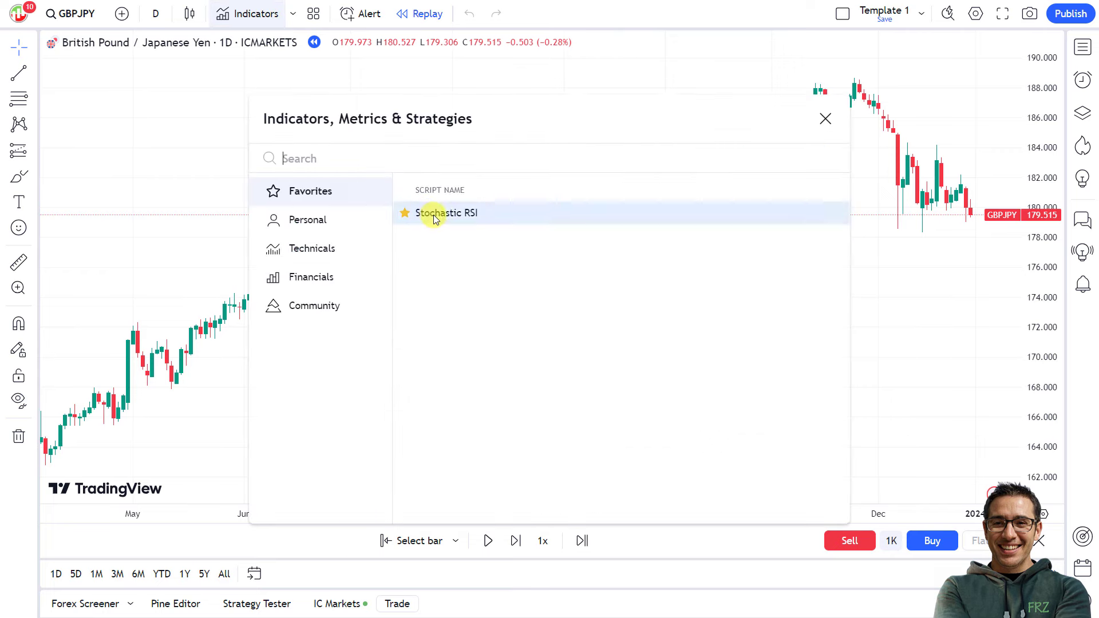
click(434, 214)
click(824, 119)
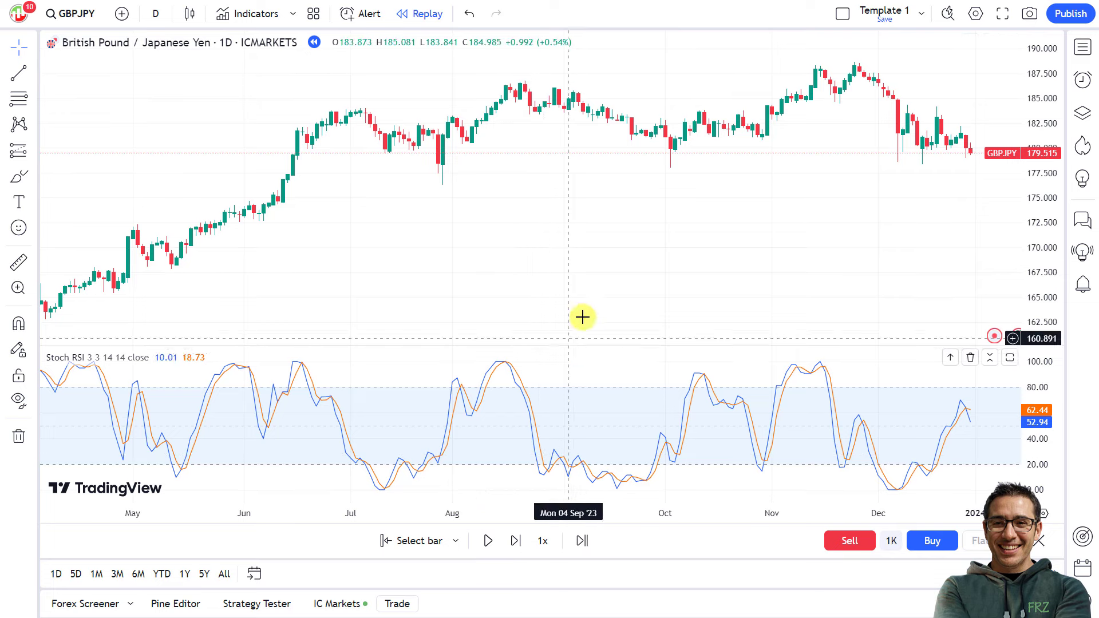
Step: Play the replay forward into mid-January near 185.973, then pause
scroll(637, 237, up, 3)
scroll(632, 238, up, 2)
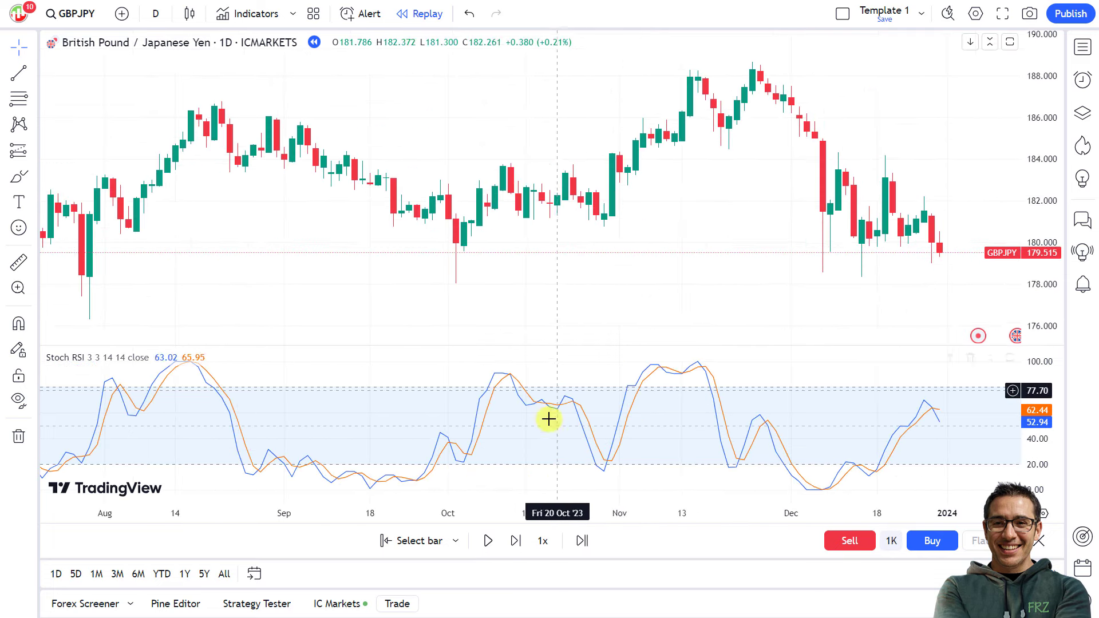
click(486, 548)
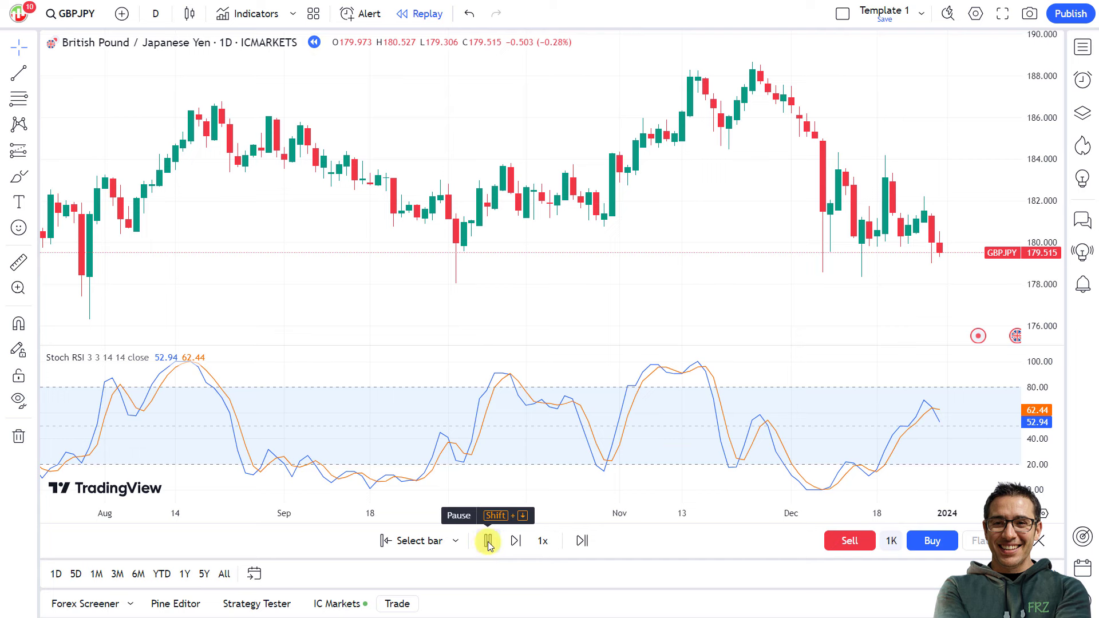
click(488, 541)
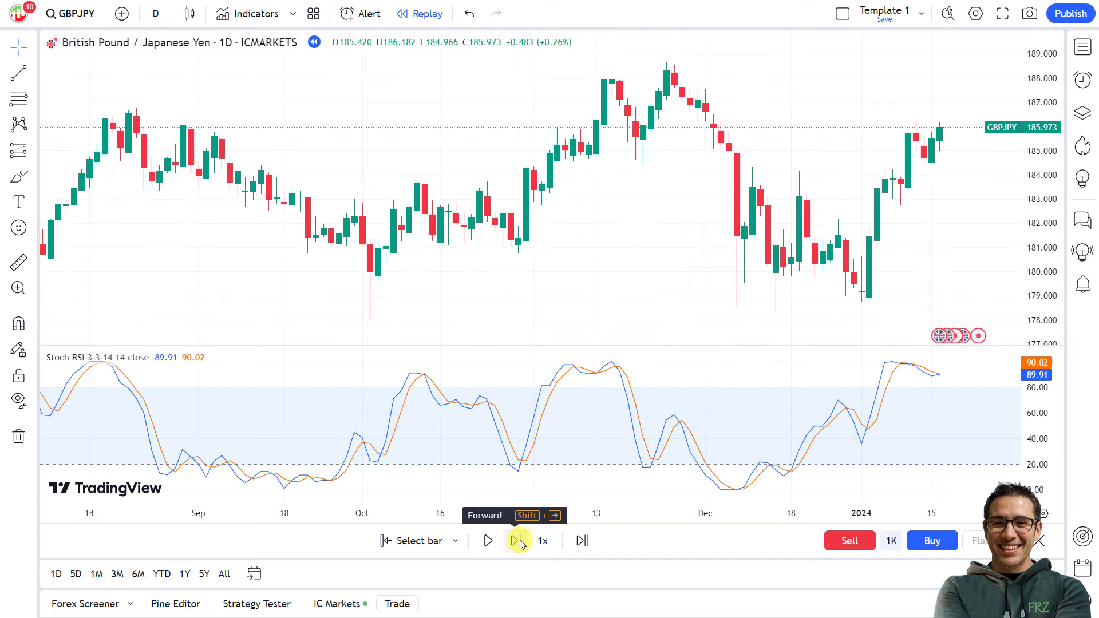
Step: Buy 1K GBPJPY with take profit 188.425 and stop loss 182.339
click(895, 542)
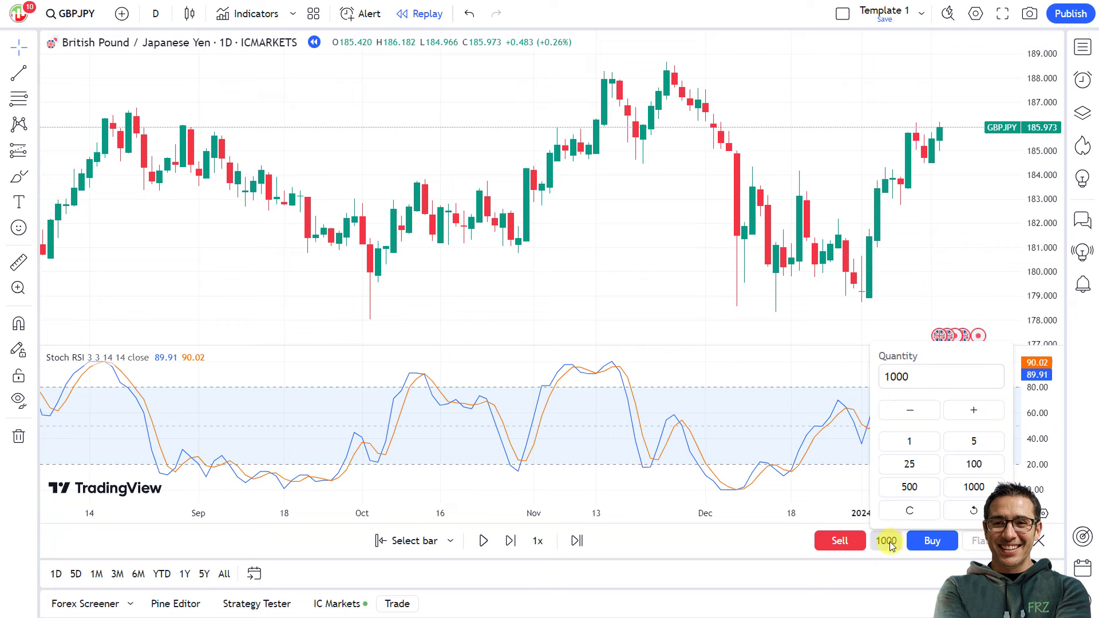
click(889, 542)
click(923, 538)
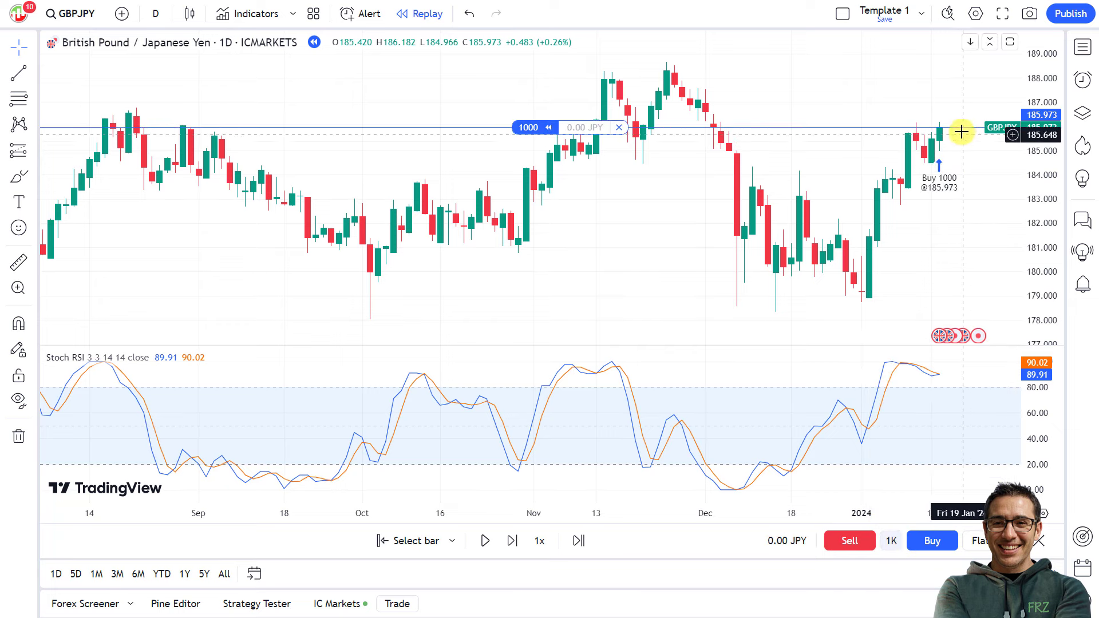
mouse_move(569, 124)
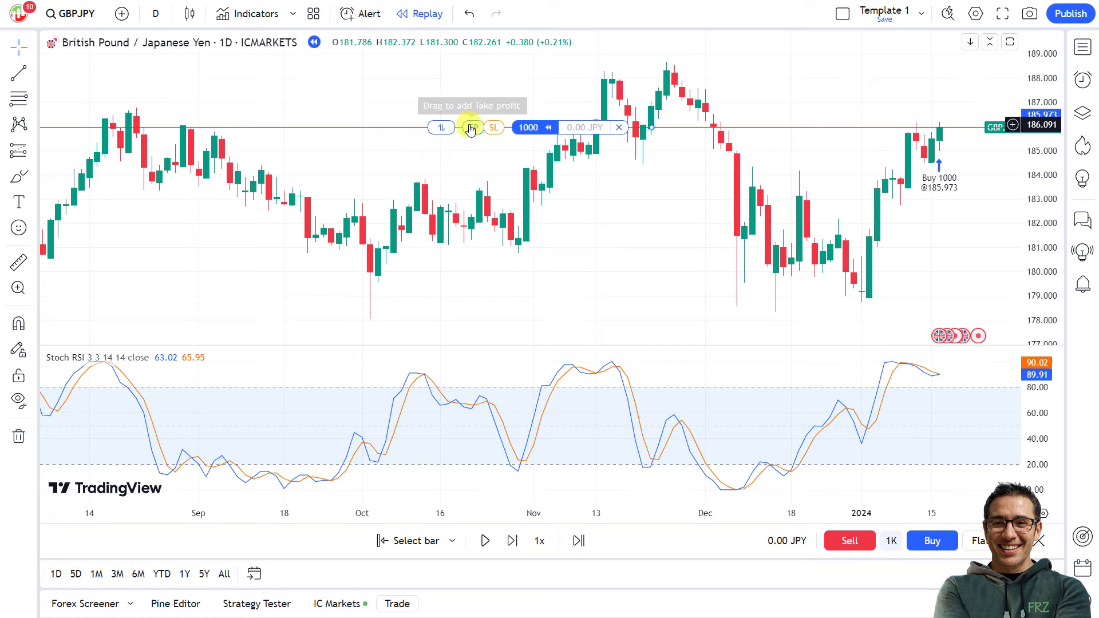
drag(470, 128, 474, 68)
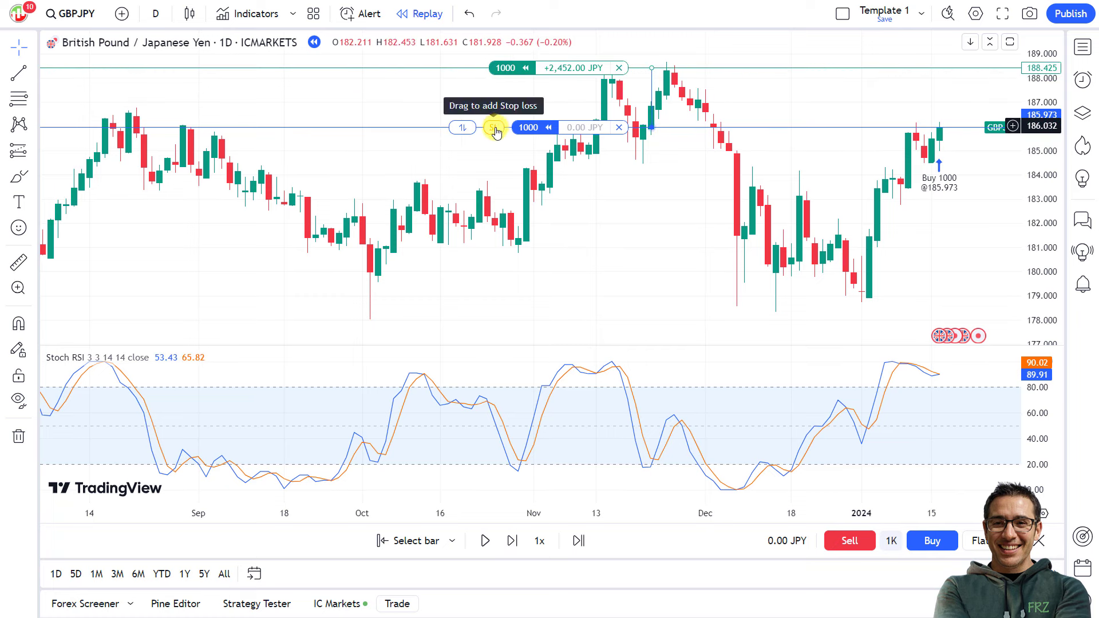
drag(496, 130, 489, 217)
Step: Step and play the replay until the trade closes for +2,560 JPY
scroll(641, 267, down, 1)
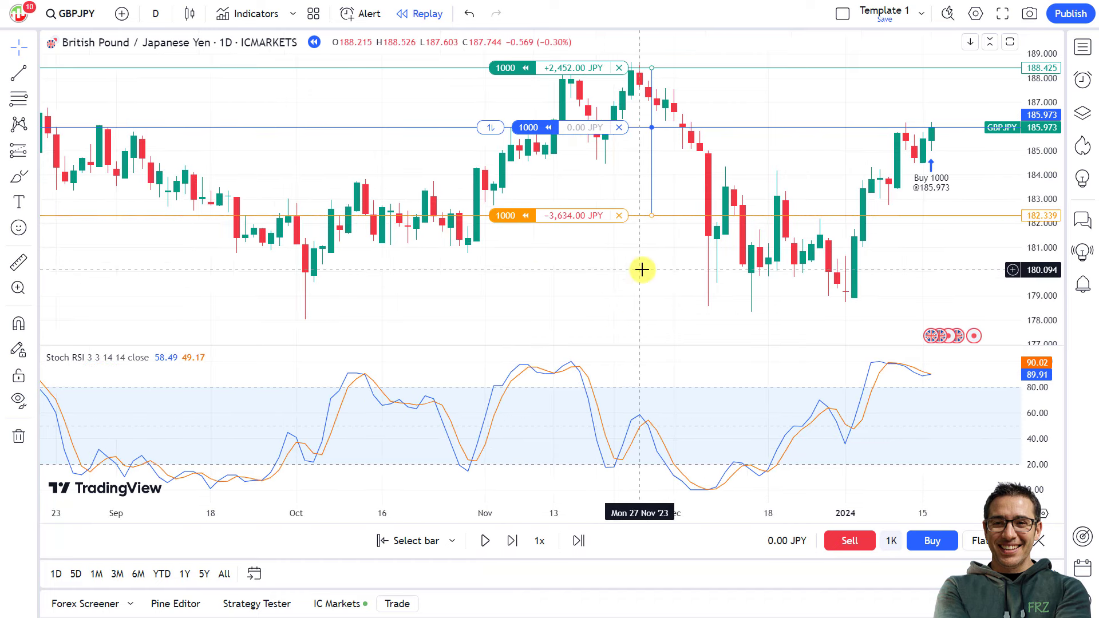
click(511, 542)
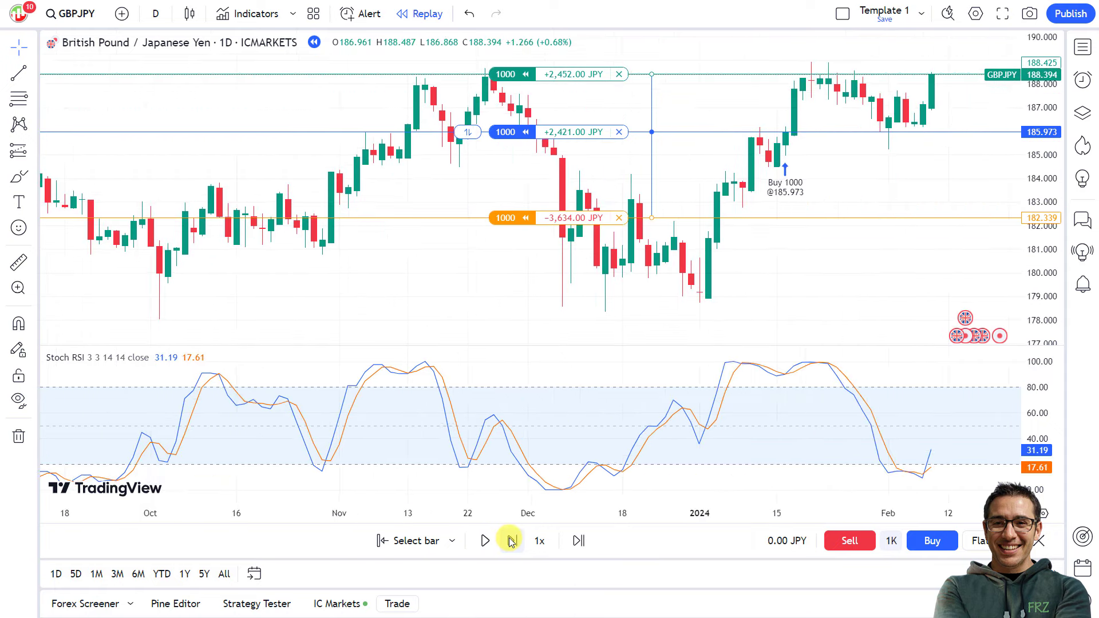
click(511, 542)
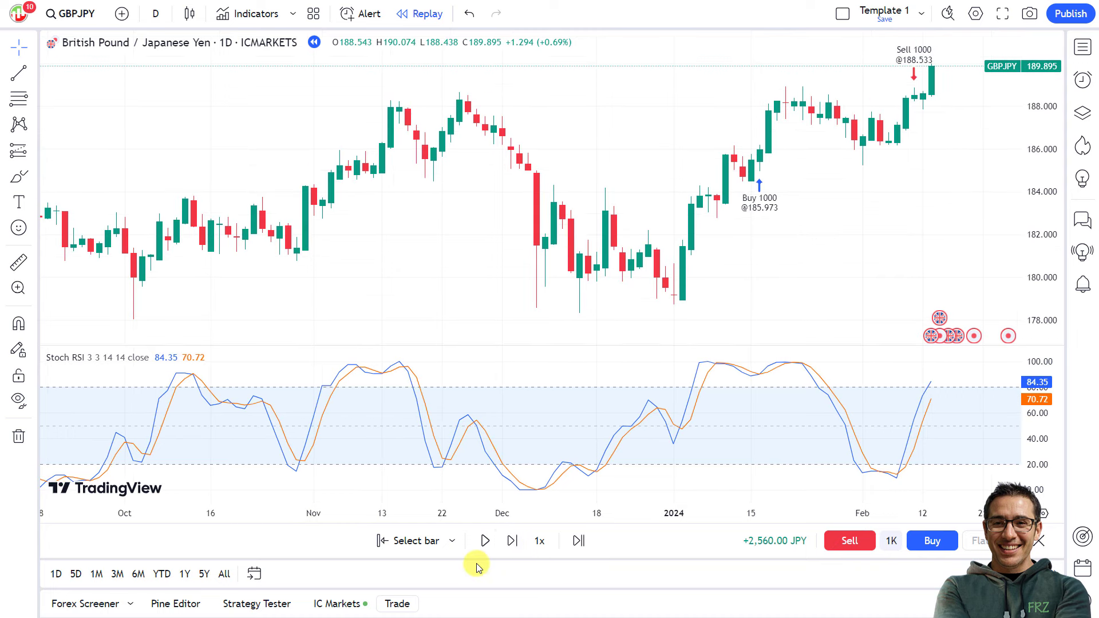
click(485, 542)
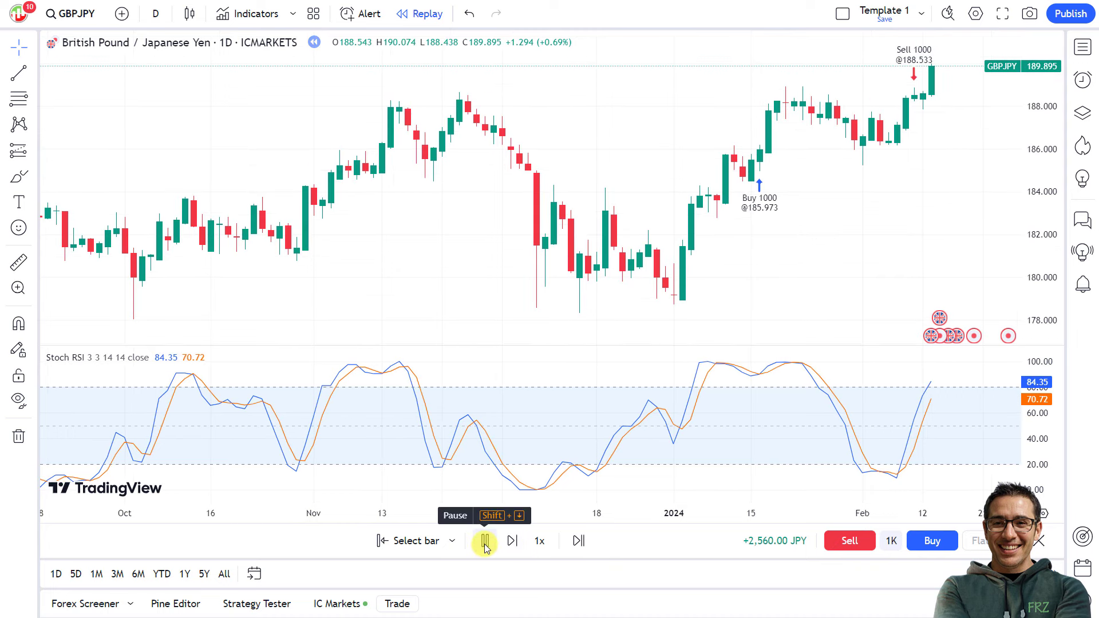
click(485, 543)
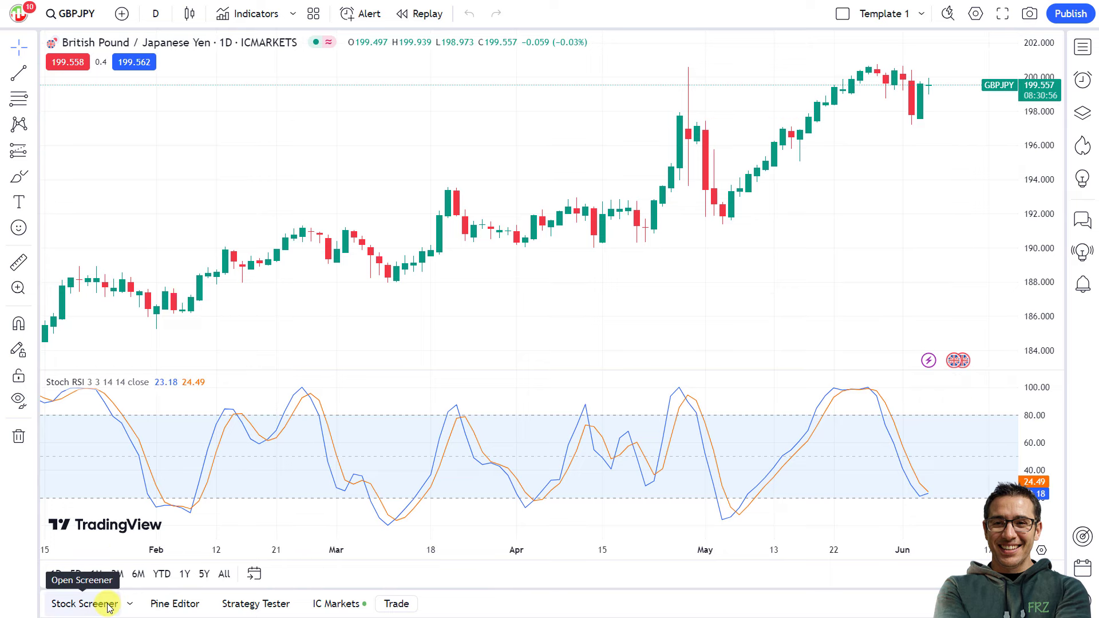
Step: Open the screener panel below the chart and browse the Forex and Crypto Pairs screeners
click(126, 605)
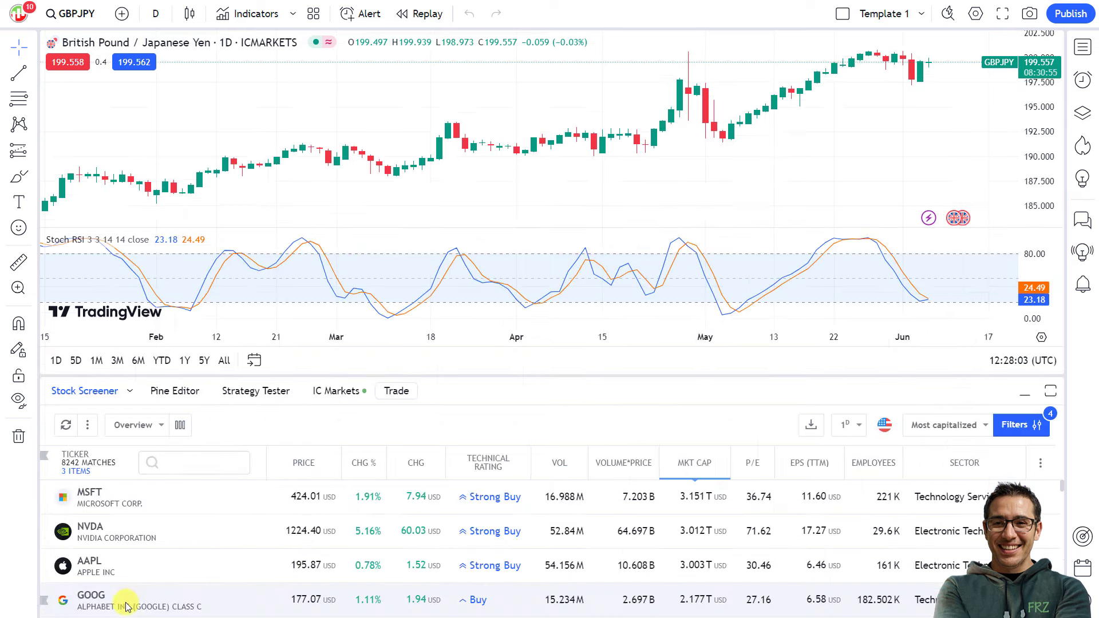
click(129, 391)
click(161, 445)
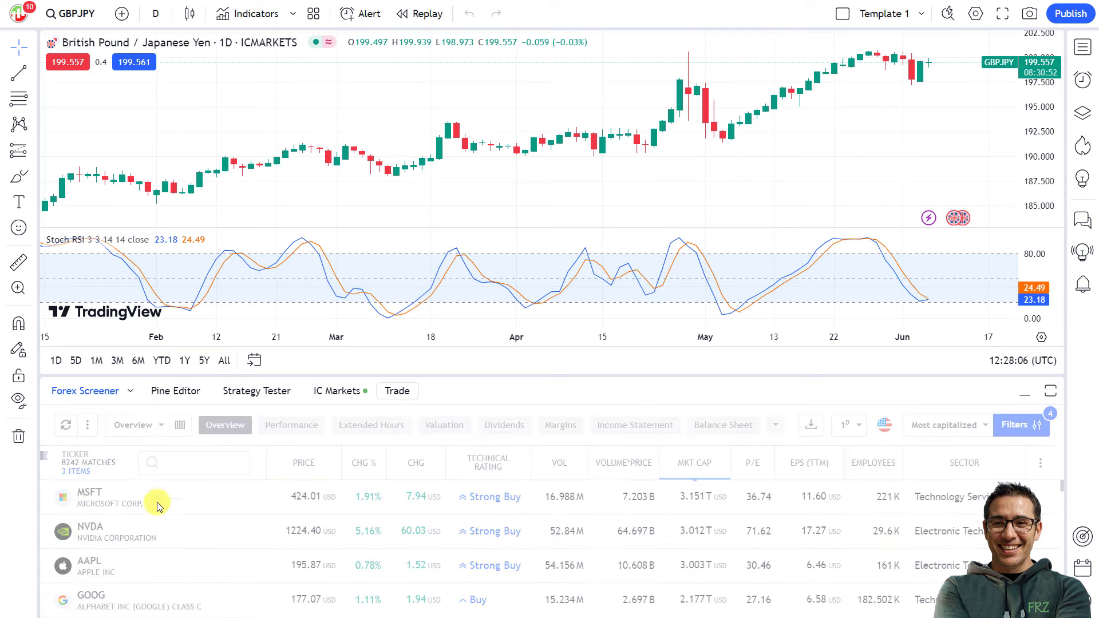
click(131, 392)
click(173, 467)
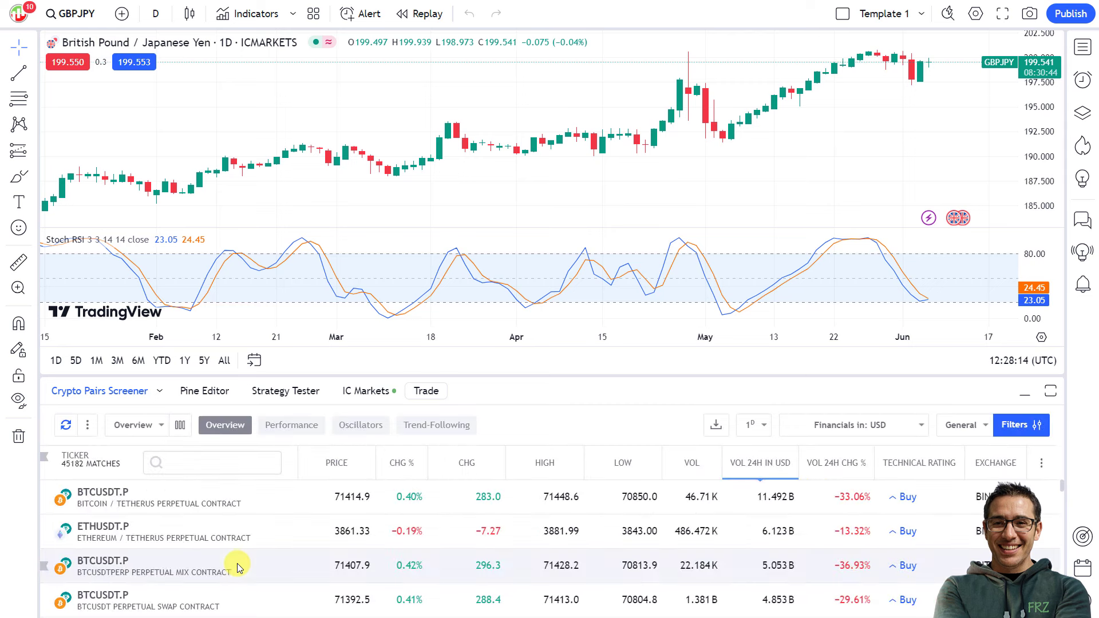
Step: Return to the Stock Screener and load MSFT onto the main chart
click(160, 395)
click(197, 422)
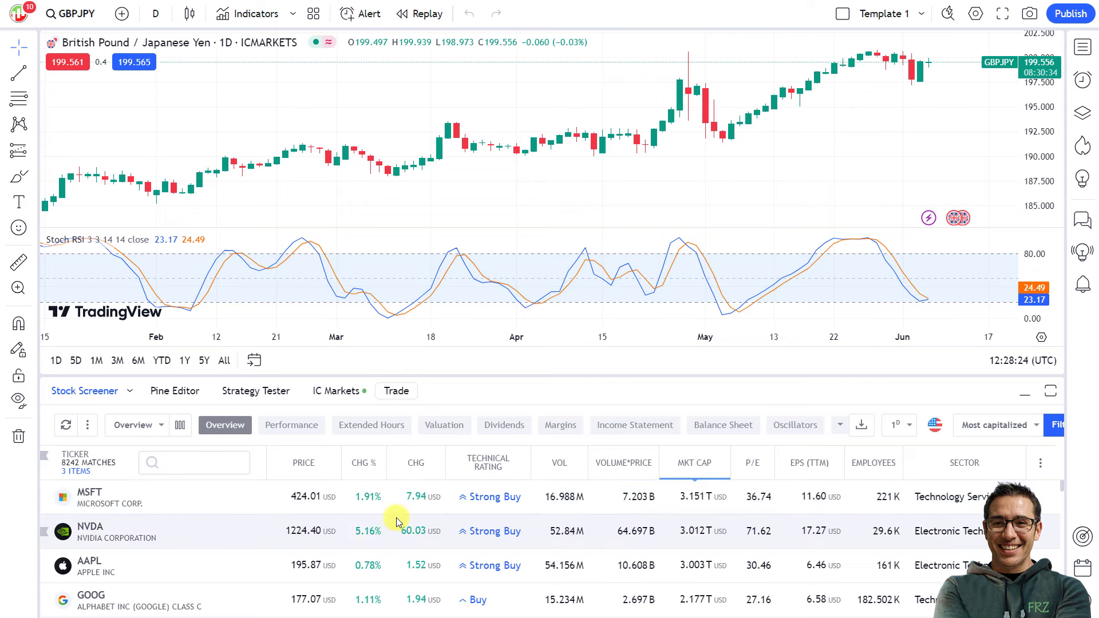
click(251, 500)
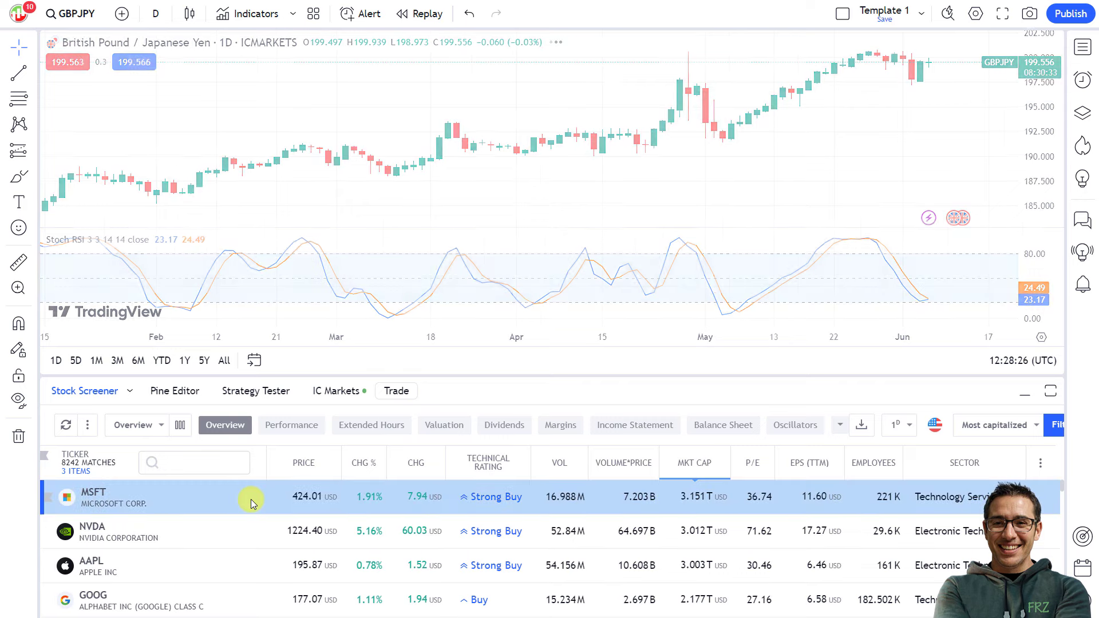